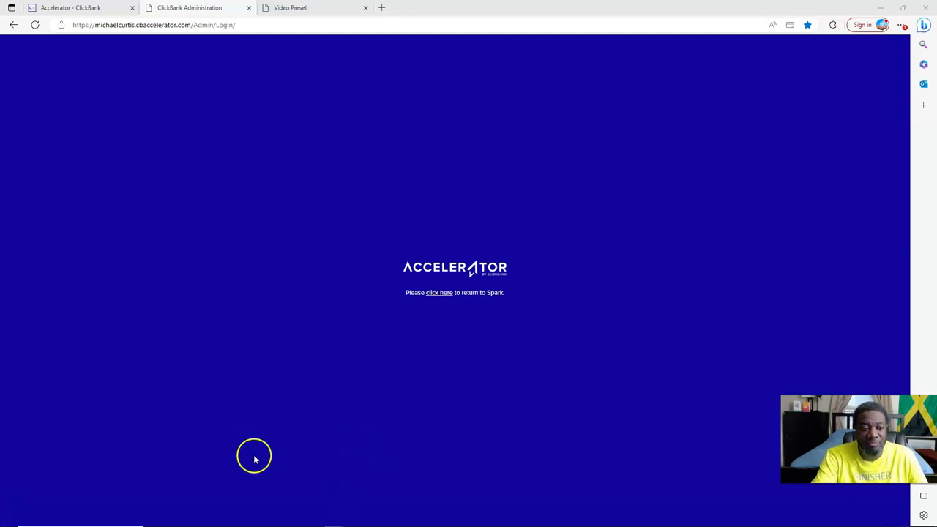
Step: Return to Spark, log in with the prefilled account credentials, and open the Accelerator module
{"action": "left_click", "coordinate": [441, 292]}
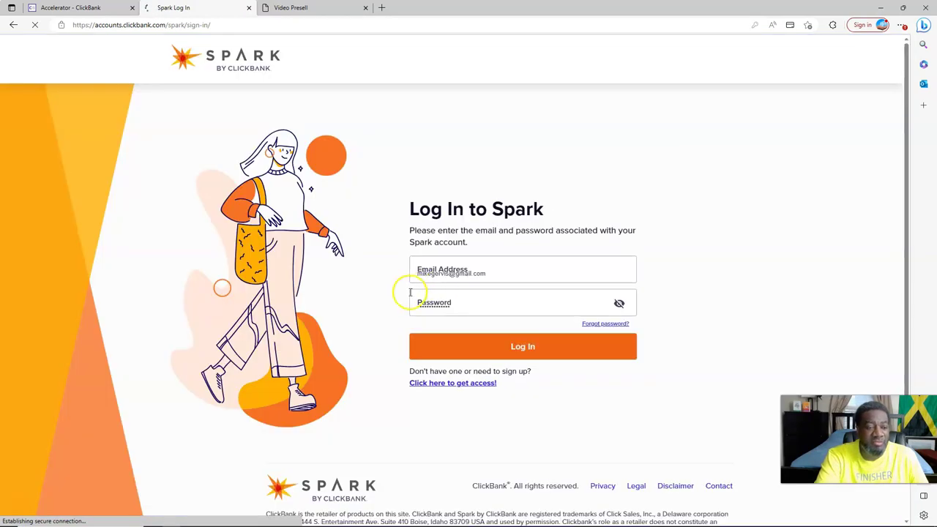
{"action": "left_click", "coordinate": [526, 351]}
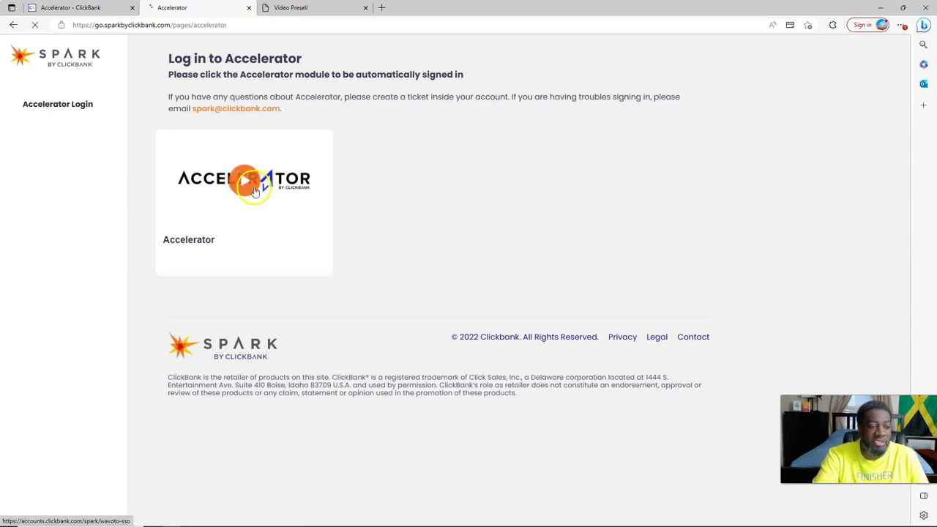
{"action": "left_click", "coordinate": [255, 189]}
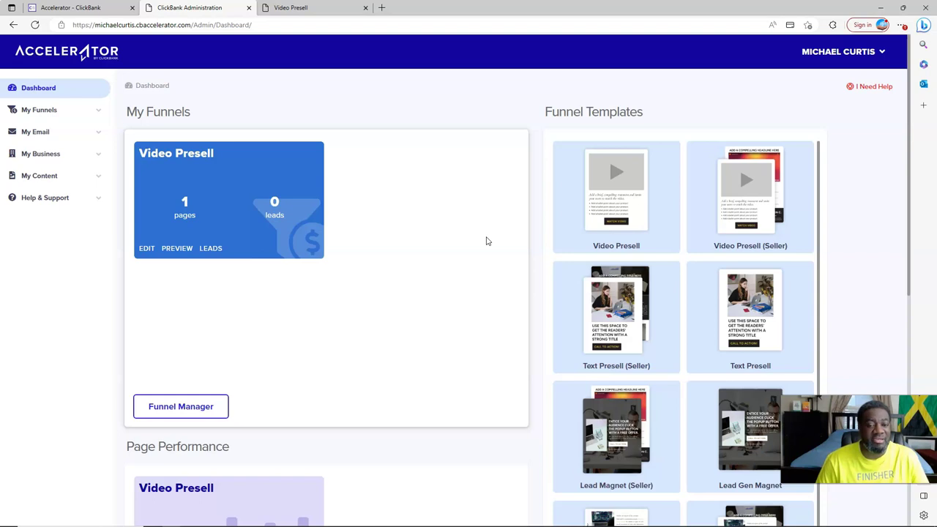
Step: Look over the dashboard's full range of funnel templates, from Video Presell down to General SEO Site
{"action": "scroll", "coordinate": [655, 278], "scroll_direction": "down", "scroll_amount": 3}
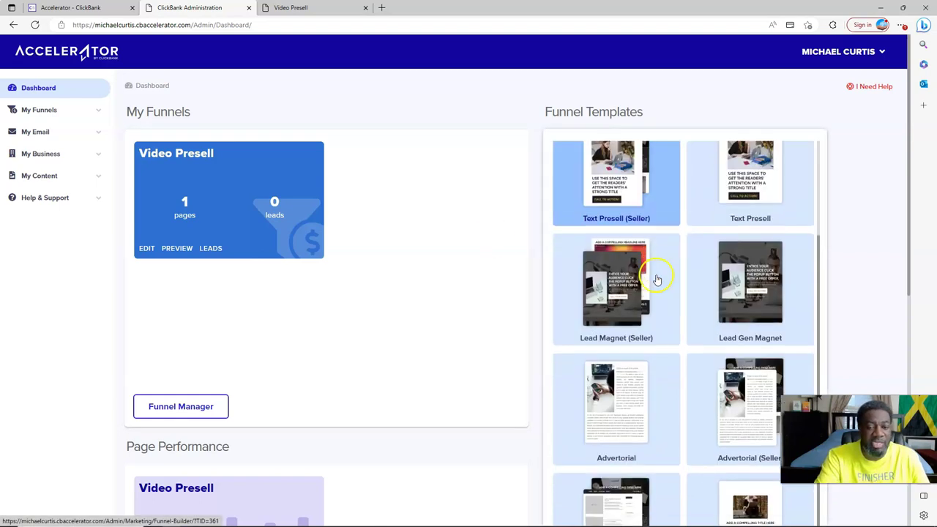
{"action": "scroll", "coordinate": [657, 278], "scroll_direction": "down", "scroll_amount": 3}
{"action": "scroll", "coordinate": [657, 278], "scroll_direction": "up", "scroll_amount": 6}
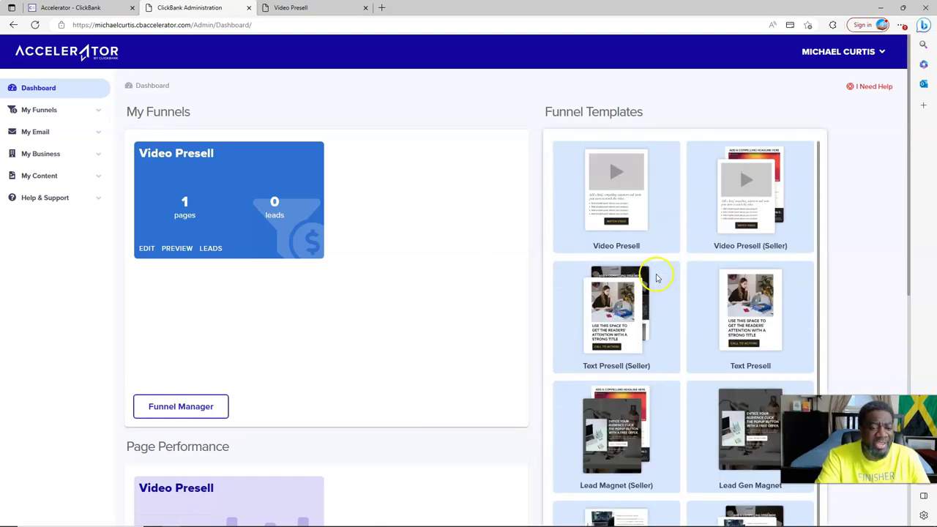
{"action": "scroll", "coordinate": [657, 278], "scroll_direction": "down", "scroll_amount": 3}
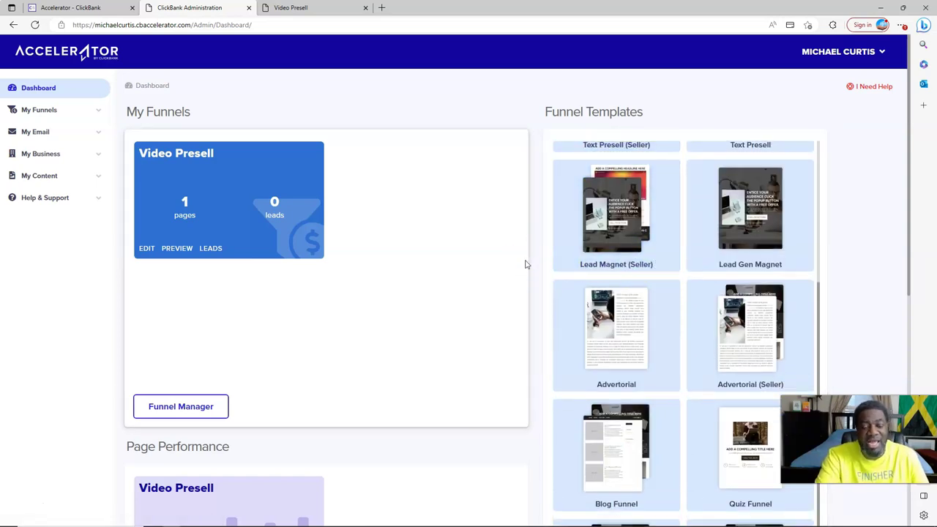
{"action": "left_click", "coordinate": [533, 267]}
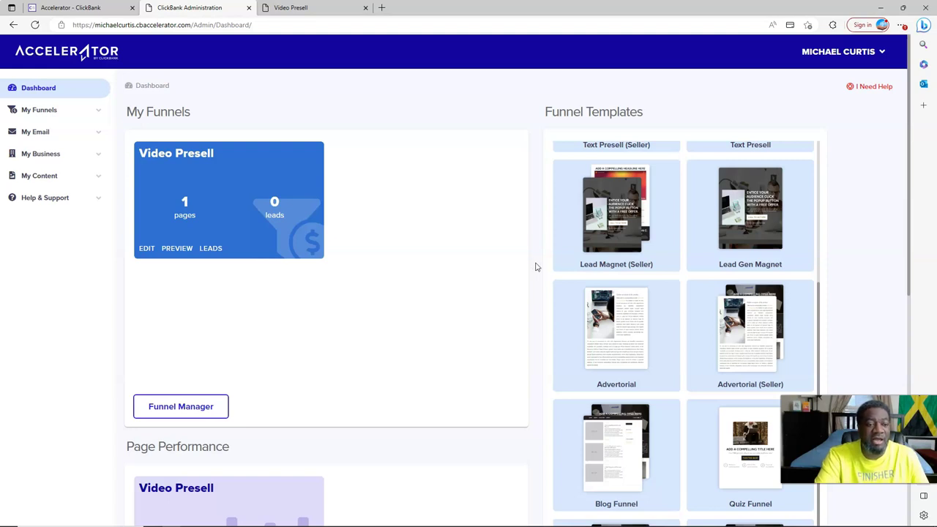
{"action": "scroll", "coordinate": [682, 278], "scroll_direction": "up", "scroll_amount": 3}
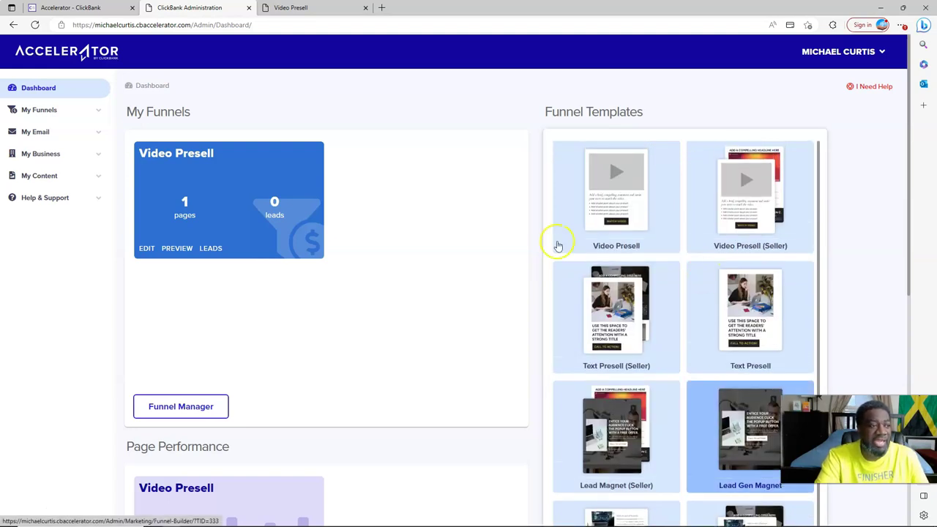
{"action": "scroll", "coordinate": [543, 321], "scroll_direction": "down", "scroll_amount": 6}
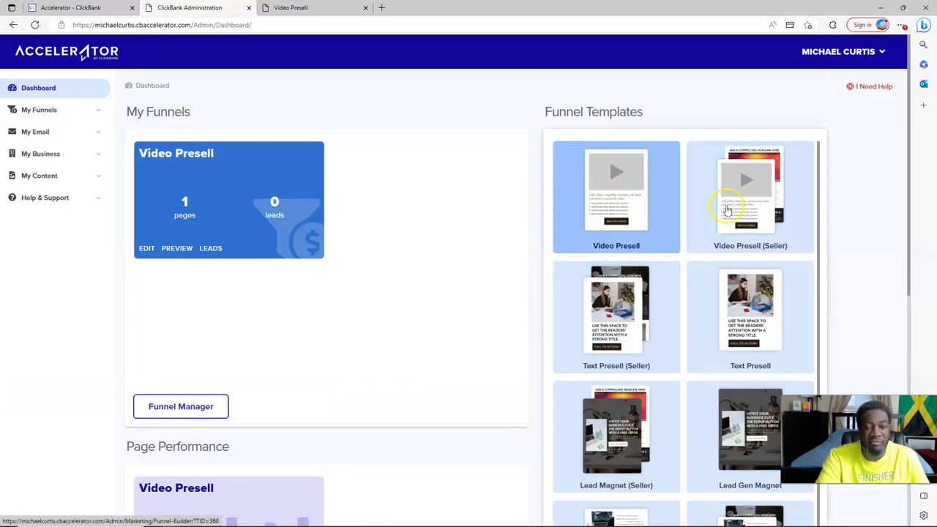
{"action": "scroll", "coordinate": [674, 274], "scroll_direction": "down", "scroll_amount": 2}
{"action": "scroll", "coordinate": [674, 276], "scroll_direction": "down", "scroll_amount": 8}
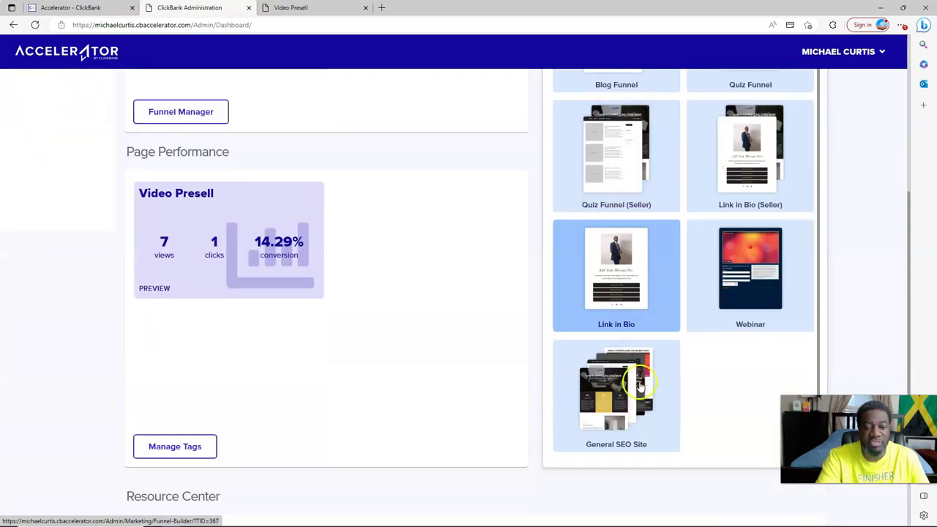
{"action": "scroll", "coordinate": [638, 344], "scroll_direction": "up", "scroll_amount": 3}
{"action": "scroll", "coordinate": [642, 347], "scroll_direction": "up", "scroll_amount": 2}
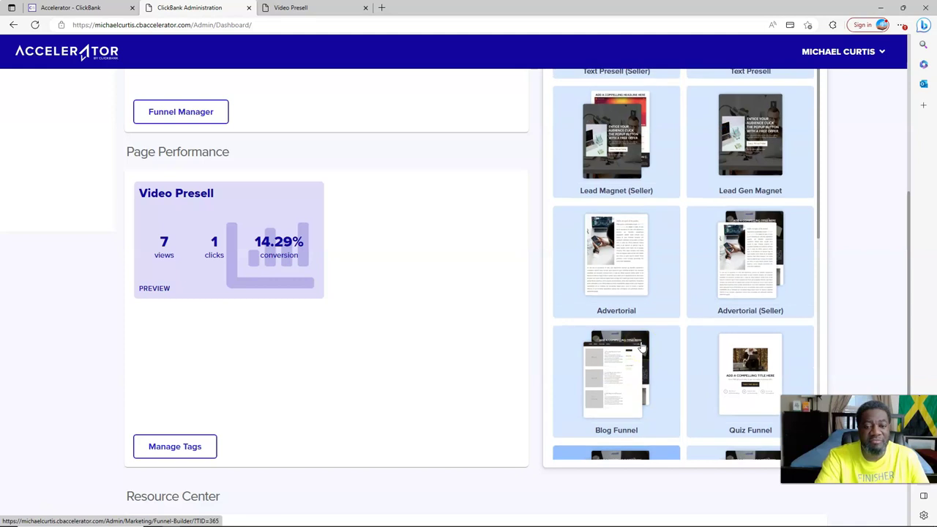
{"action": "scroll", "coordinate": [724, 283], "scroll_direction": "up", "scroll_amount": 8}
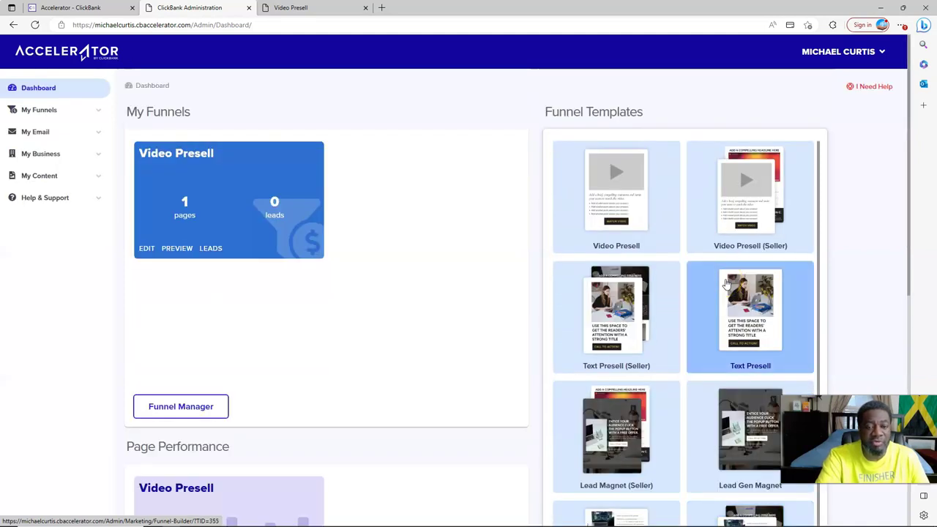
{"action": "scroll", "coordinate": [727, 284], "scroll_direction": "down", "scroll_amount": 1}
{"action": "scroll", "coordinate": [727, 285], "scroll_direction": "up", "scroll_amount": 1}
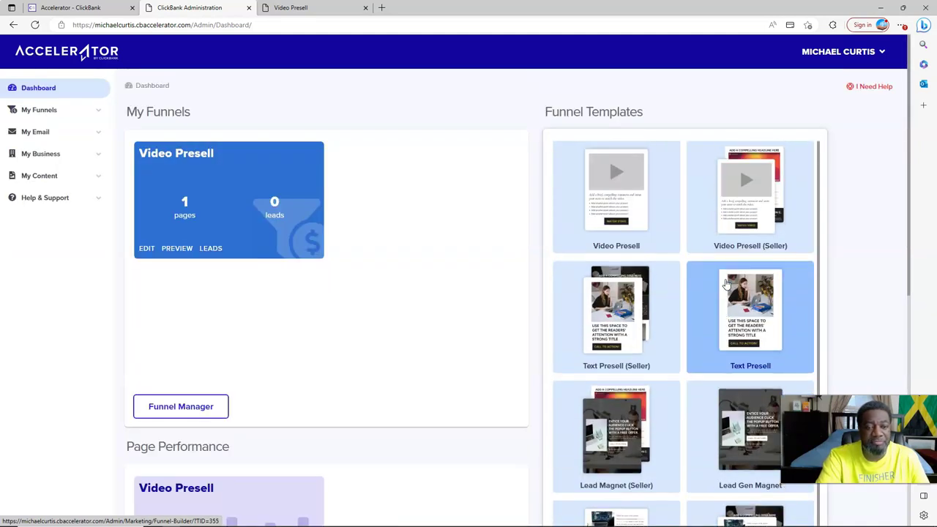
Step: Examine the individual funnel templates, comparing the Video Presell, Text Presell, lead magnet, advertorial, quiz and Link in Bio options with their Seller versions
{"action": "left_click", "coordinate": [616, 209]}
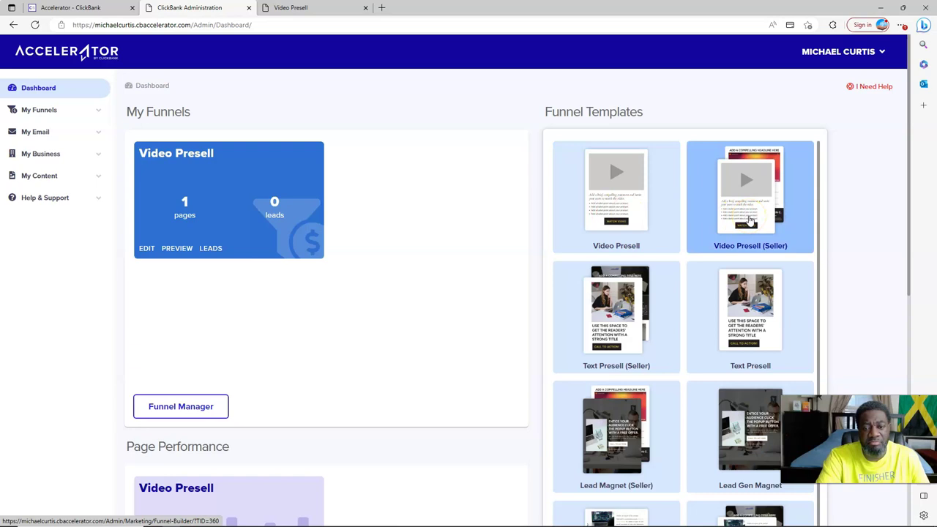
{"action": "scroll", "coordinate": [785, 208], "scroll_direction": "down", "scroll_amount": 1}
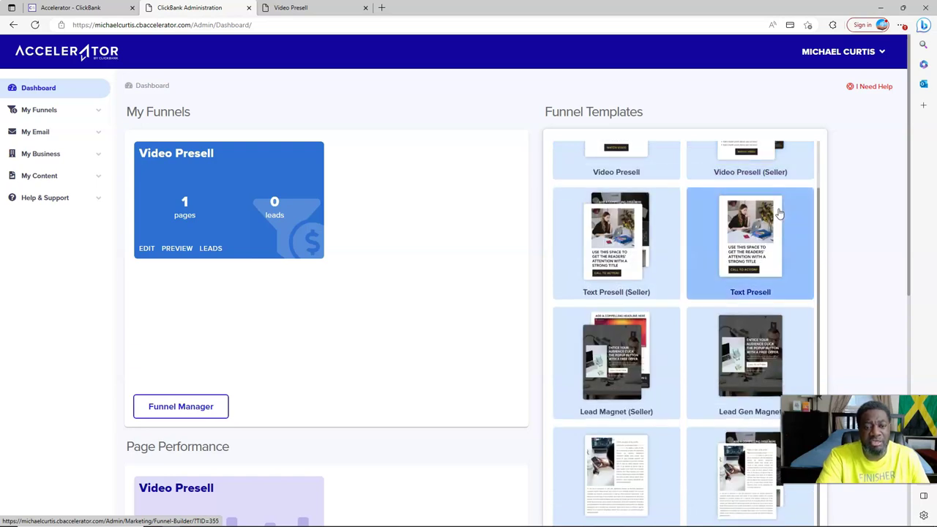
{"action": "scroll", "coordinate": [629, 262], "scroll_direction": "down", "scroll_amount": 1}
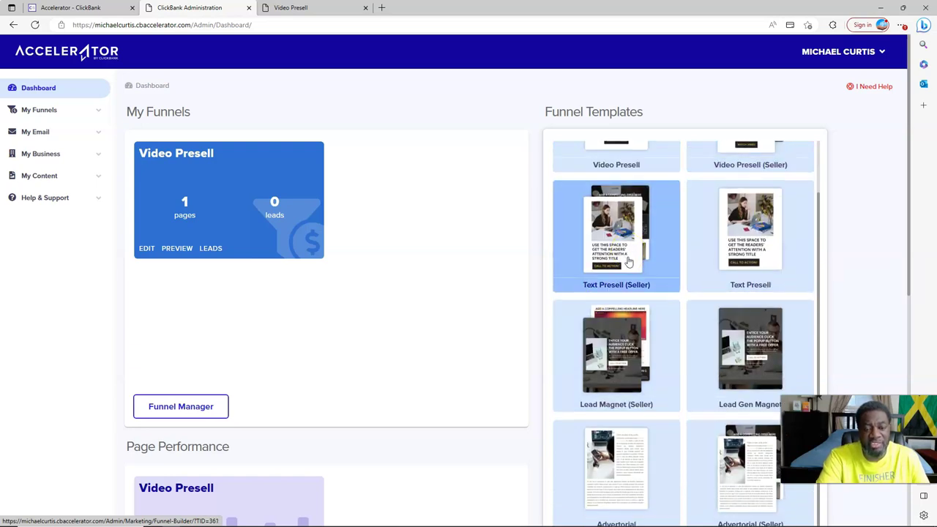
{"action": "scroll", "coordinate": [628, 262], "scroll_direction": "down", "scroll_amount": 1}
{"action": "scroll", "coordinate": [746, 233], "scroll_direction": "down", "scroll_amount": 1}
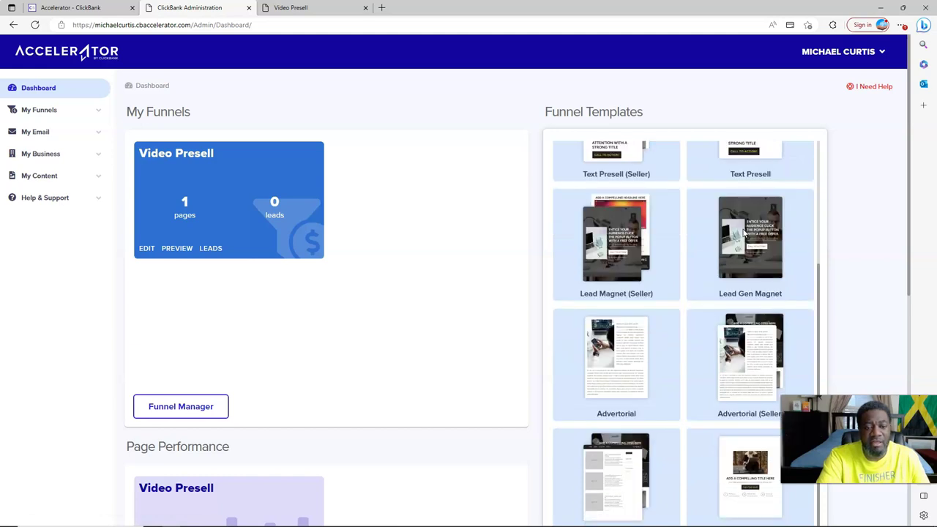
{"action": "scroll", "coordinate": [745, 233], "scroll_direction": "down", "scroll_amount": 1}
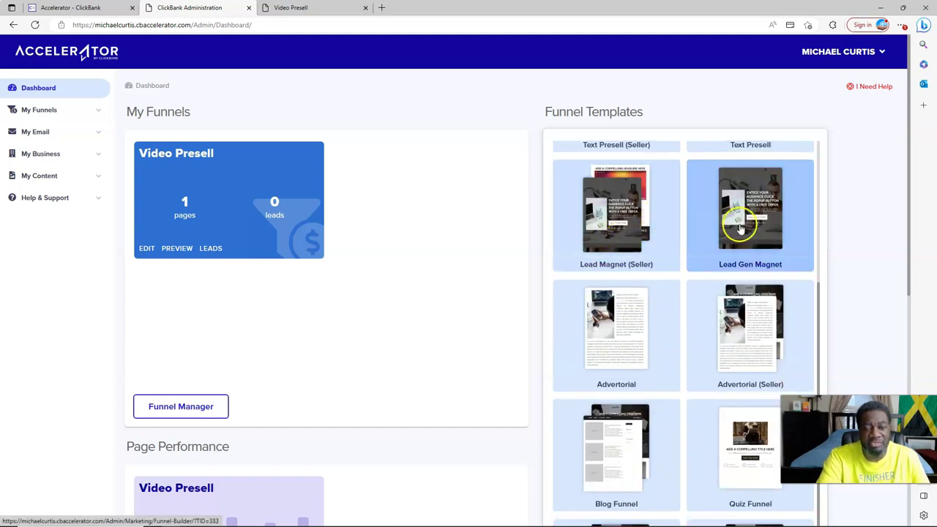
{"action": "scroll", "coordinate": [741, 229], "scroll_direction": "down", "scroll_amount": 2}
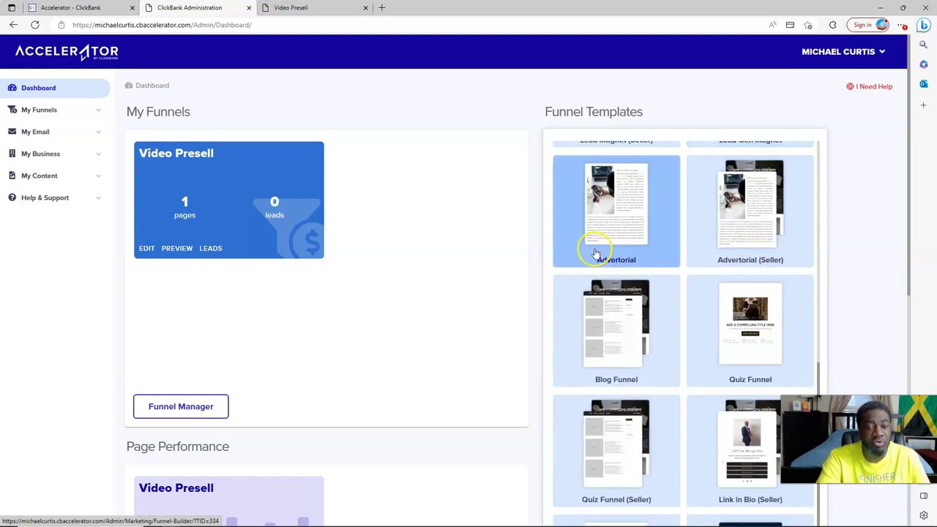
{"action": "scroll", "coordinate": [746, 229], "scroll_direction": "down", "scroll_amount": 2}
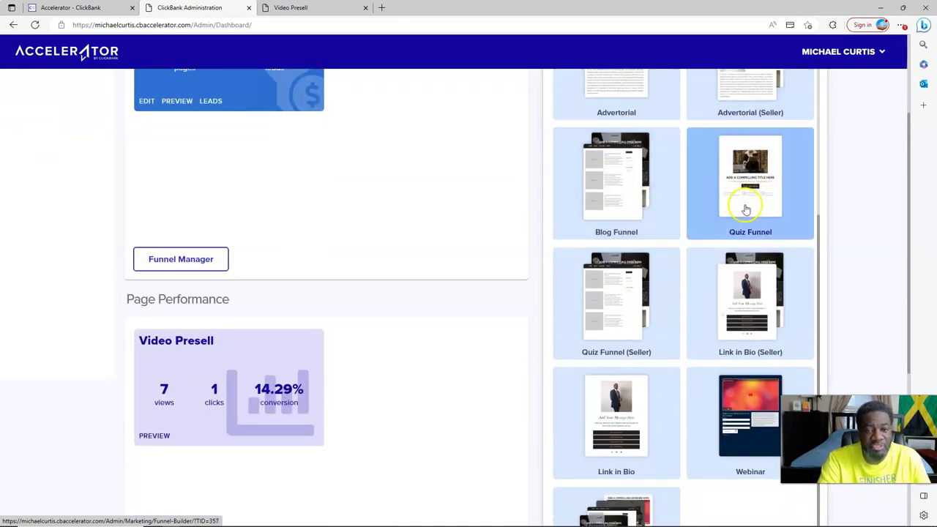
{"action": "scroll", "coordinate": [747, 208], "scroll_direction": "down", "scroll_amount": 1}
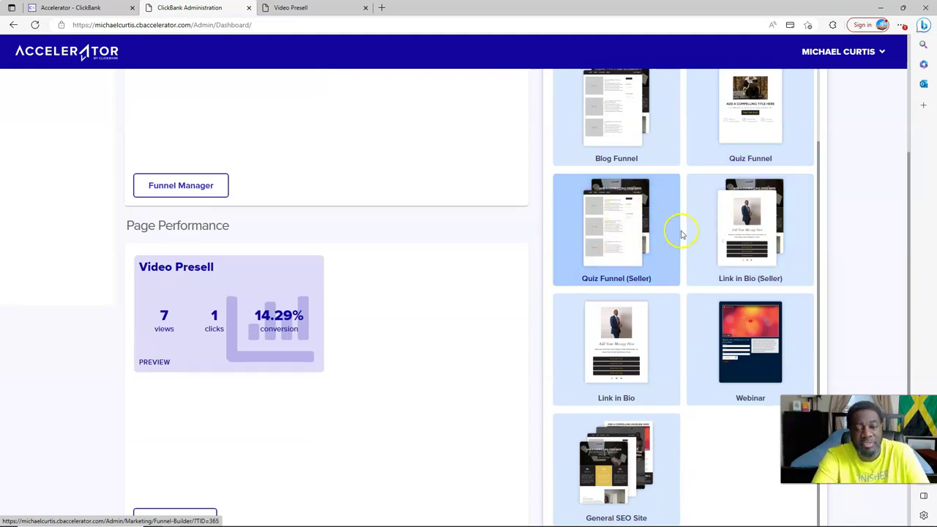
{"action": "scroll", "coordinate": [676, 230], "scroll_direction": "down", "scroll_amount": 3}
{"action": "scroll", "coordinate": [681, 235], "scroll_direction": "up", "scroll_amount": 1}
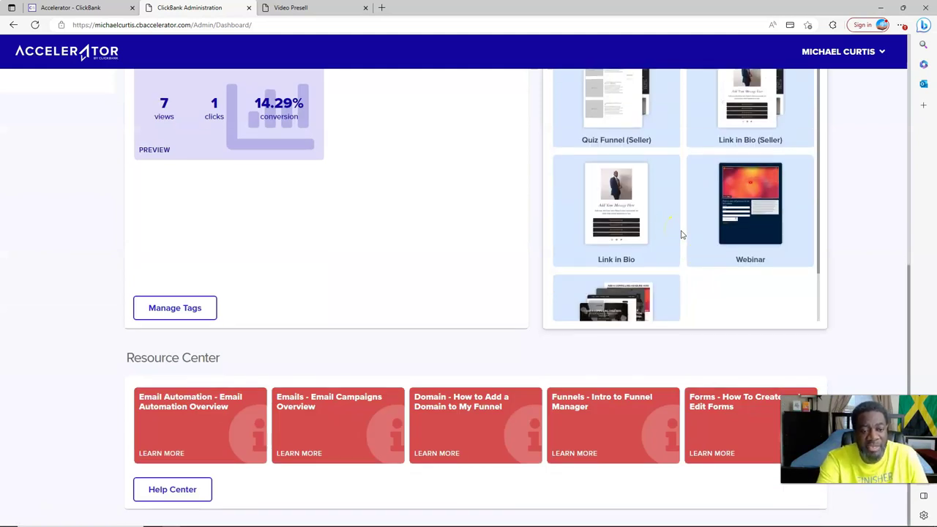
{"action": "scroll", "coordinate": [681, 234], "scroll_direction": "down", "scroll_amount": 1}
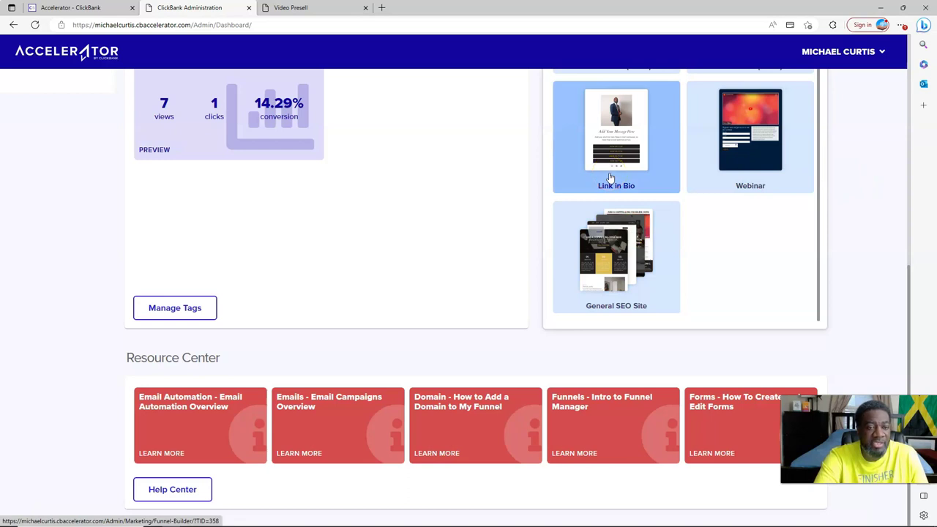
{"action": "scroll", "coordinate": [610, 178], "scroll_direction": "up", "scroll_amount": 5}
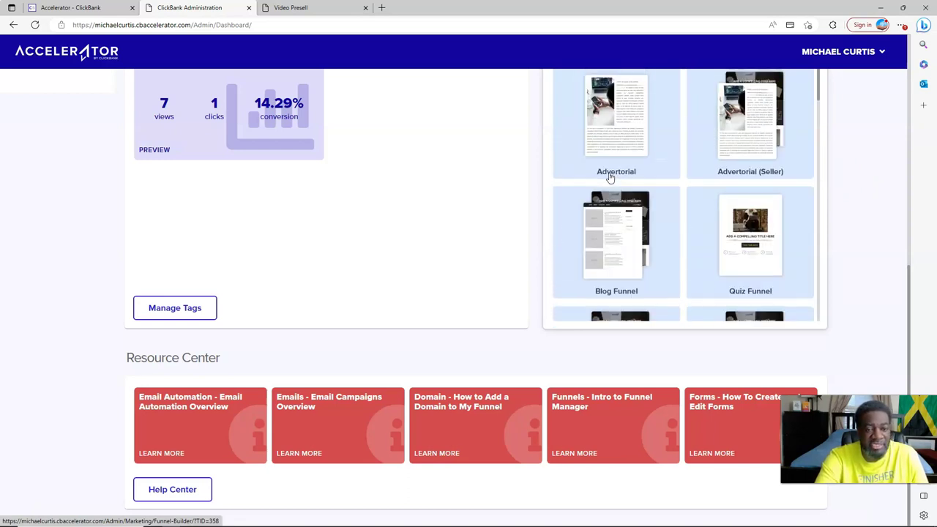
{"action": "scroll", "coordinate": [678, 190], "scroll_direction": "up", "scroll_amount": 1}
{"action": "scroll", "coordinate": [678, 190], "scroll_direction": "up", "scroll_amount": 5}
{"action": "scroll", "coordinate": [678, 191], "scroll_direction": "down", "scroll_amount": 5}
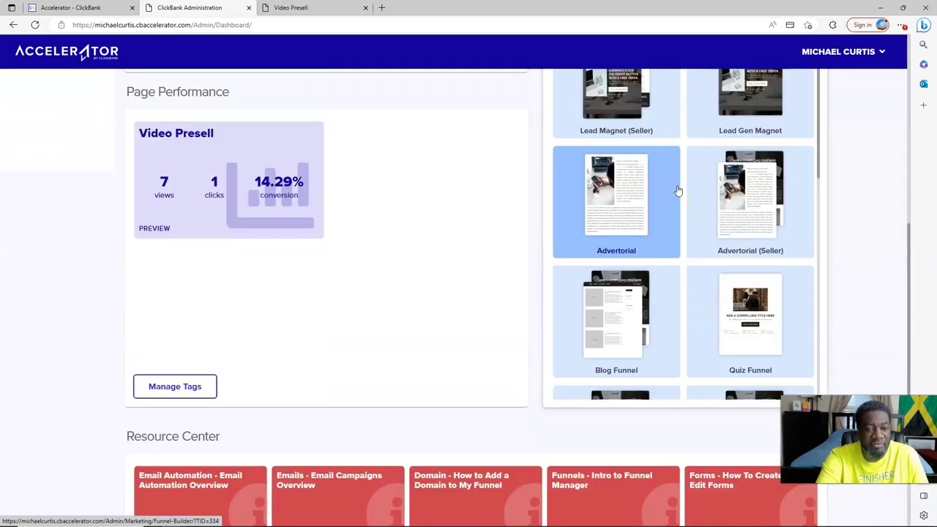
{"action": "scroll", "coordinate": [678, 190], "scroll_direction": "up", "scroll_amount": 1}
{"action": "scroll", "coordinate": [679, 190], "scroll_direction": "up", "scroll_amount": 4}
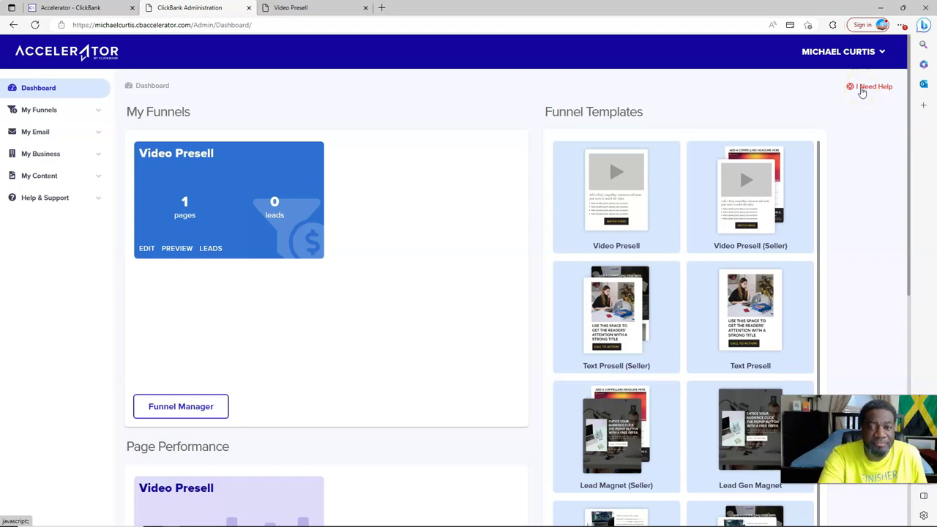
Step: Review the Page Performance figures for the Video Presell funnel and view its published page before returning to the dashboard
{"action": "left_click", "coordinate": [860, 91]}
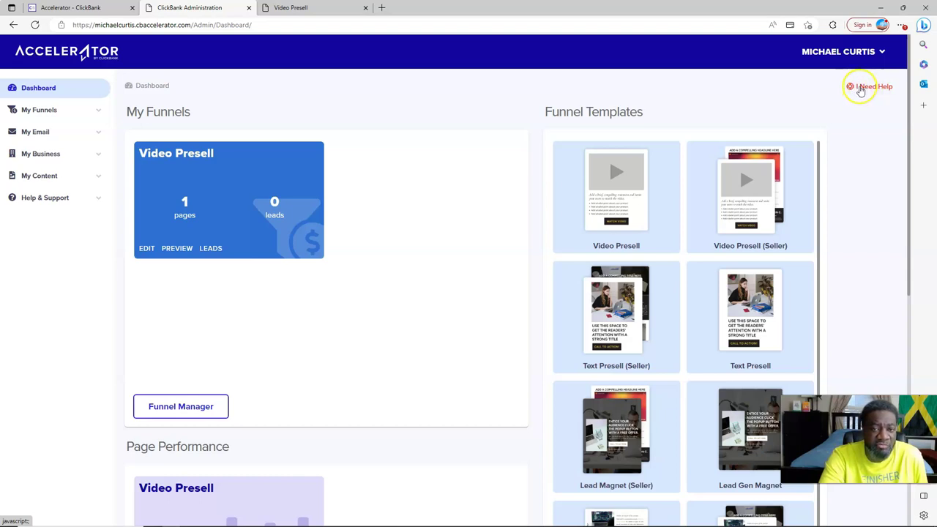
{"action": "scroll", "coordinate": [862, 93], "scroll_direction": "down", "scroll_amount": 1}
{"action": "scroll", "coordinate": [862, 94], "scroll_direction": "down", "scroll_amount": 3}
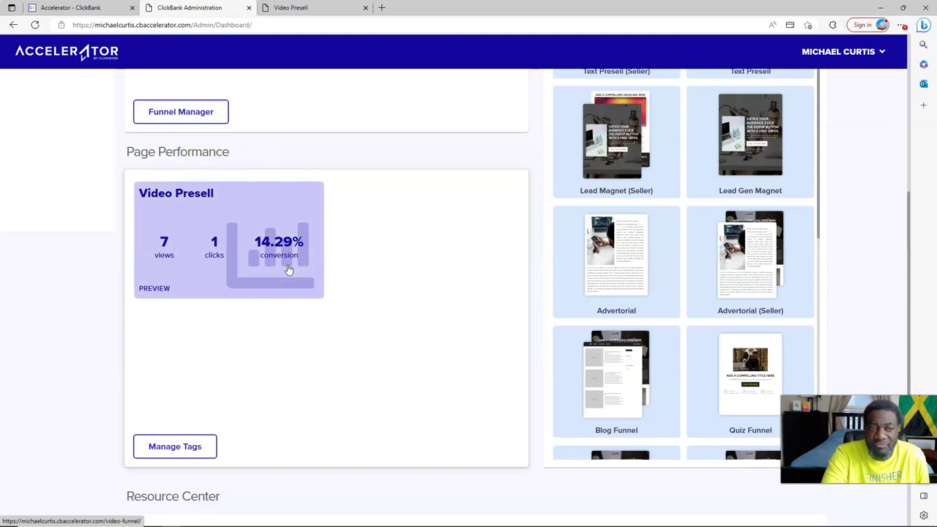
{"action": "left_click", "coordinate": [313, 8]}
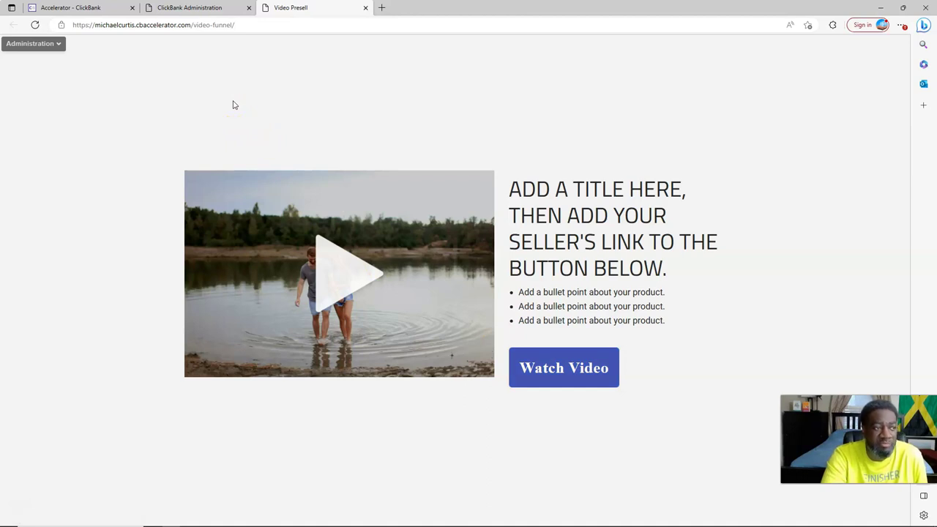
{"action": "left_click", "coordinate": [188, 7]}
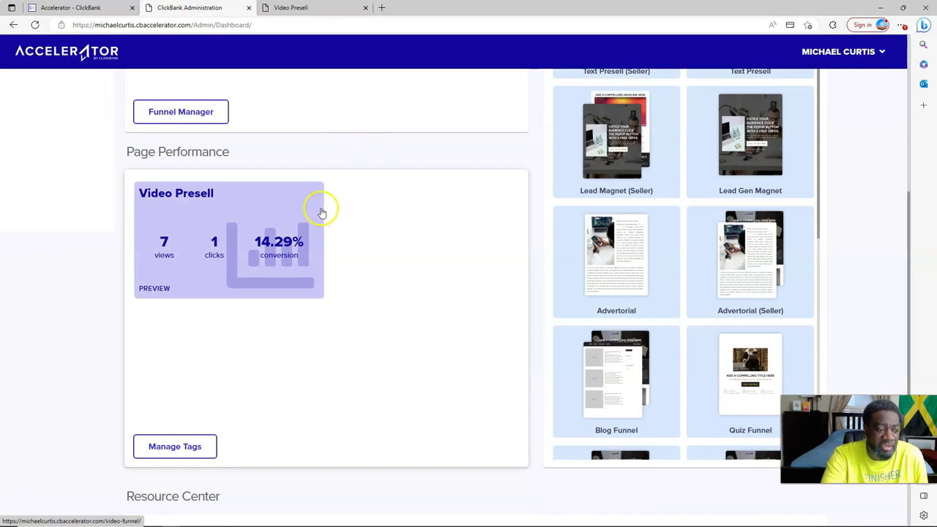
Step: Examine the last funnel templates and the Resource Center's help topics, starting with the Email Automation Overview
{"action": "scroll", "coordinate": [367, 245], "scroll_direction": "down", "scroll_amount": 2}
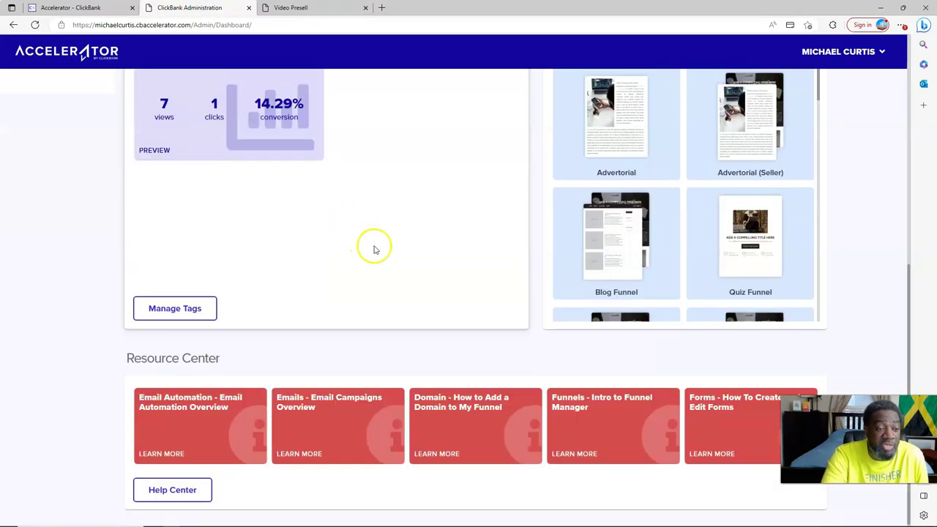
{"action": "scroll", "coordinate": [666, 233], "scroll_direction": "down", "scroll_amount": 2}
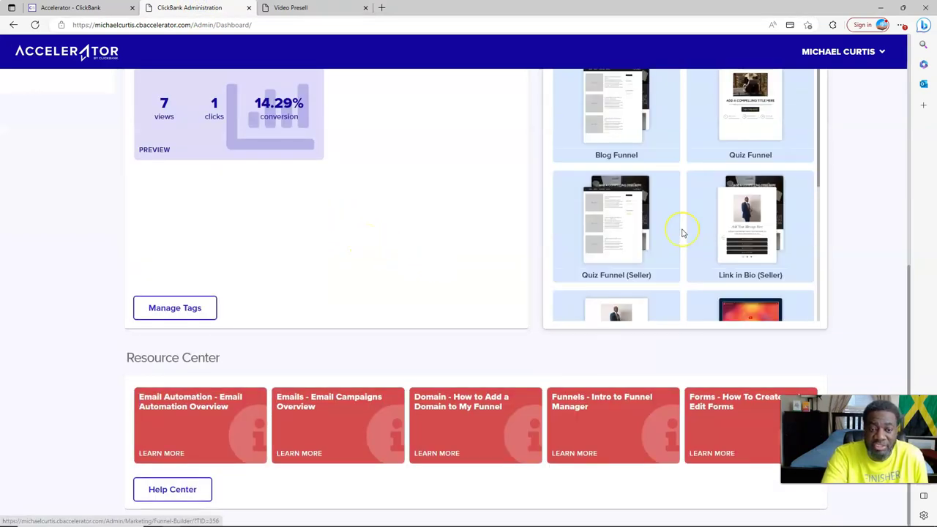
{"action": "scroll", "coordinate": [682, 233], "scroll_direction": "down", "scroll_amount": 2}
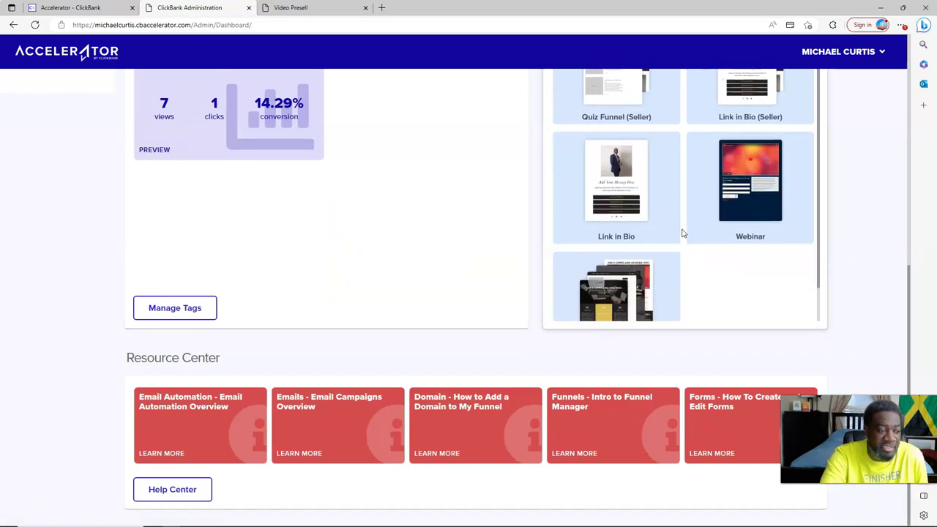
{"action": "scroll", "coordinate": [682, 232], "scroll_direction": "down", "scroll_amount": 1}
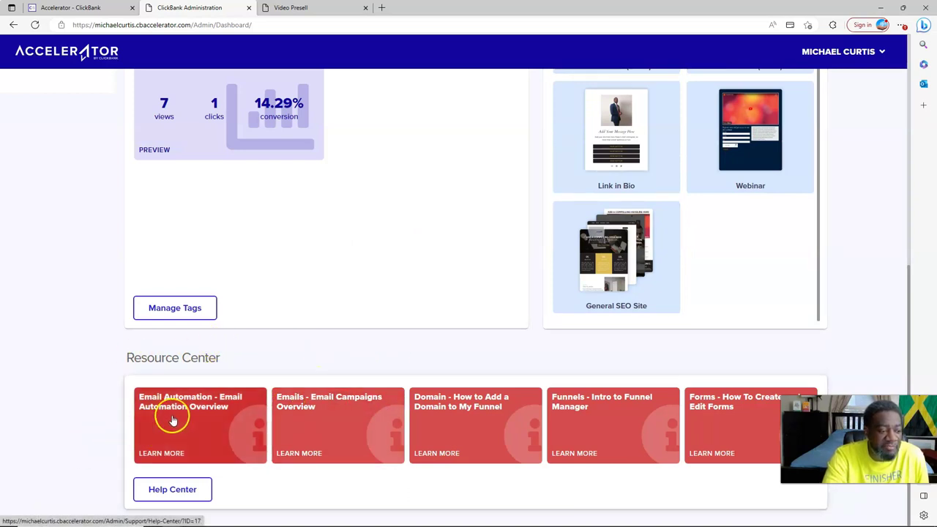
{"action": "left_click", "coordinate": [159, 428]}
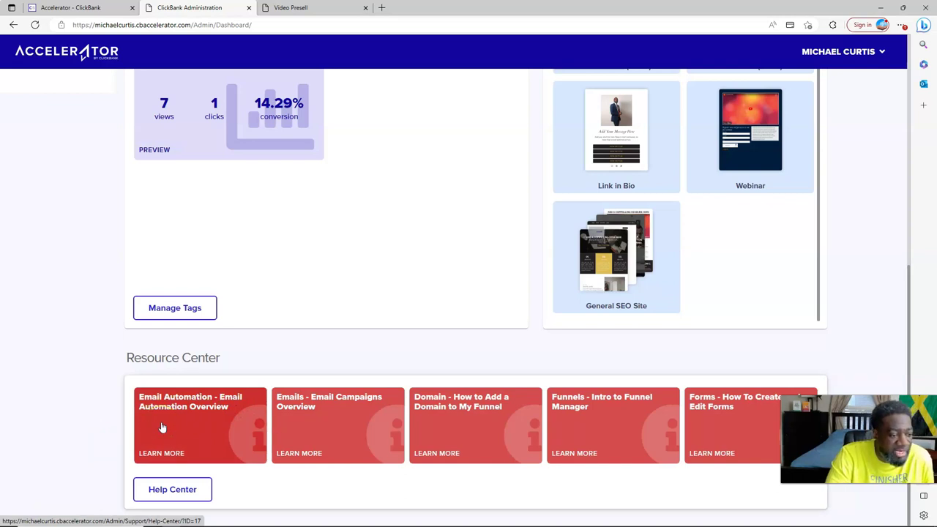
Step: Examine the remaining Resource Center topics, covering email campaigns, adding a domain, the Funnel Manager intro, and creating and editing forms
{"action": "left_click", "coordinate": [299, 408]}
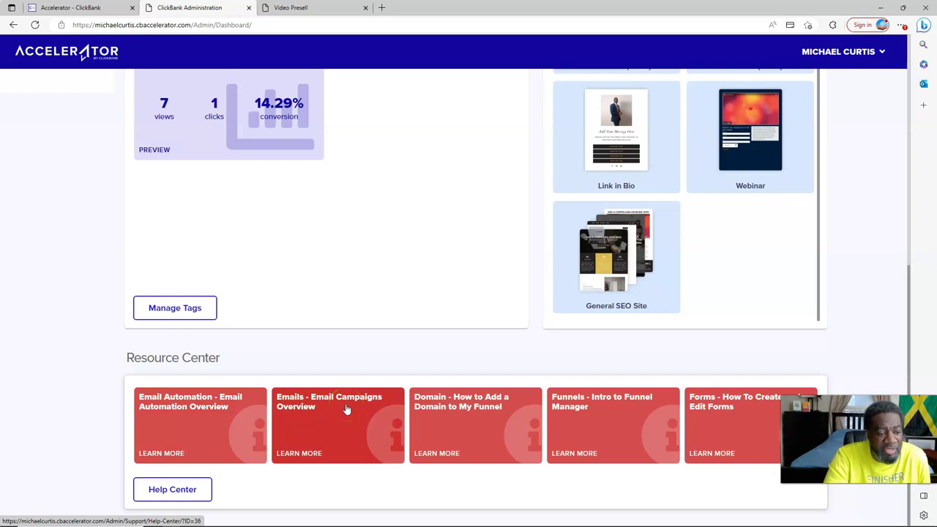
{"action": "left_click", "coordinate": [480, 420]}
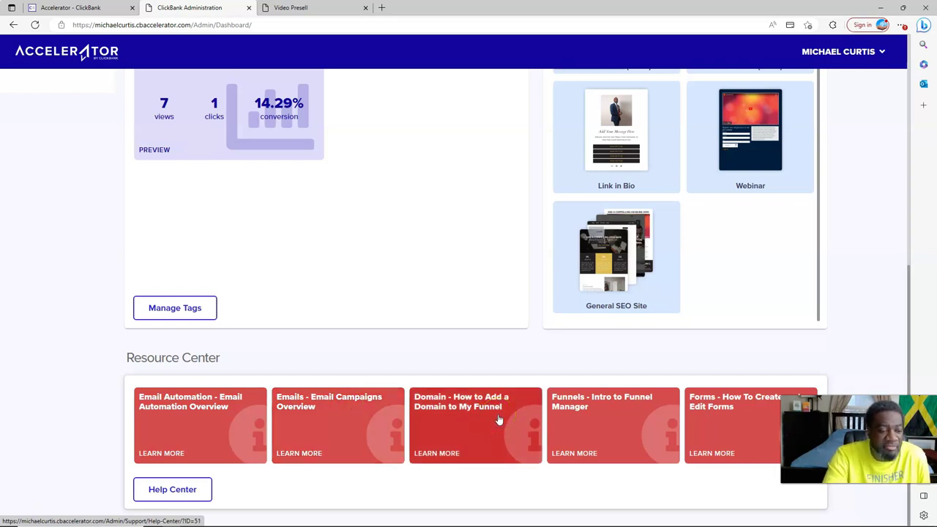
{"action": "left_click", "coordinate": [622, 421]}
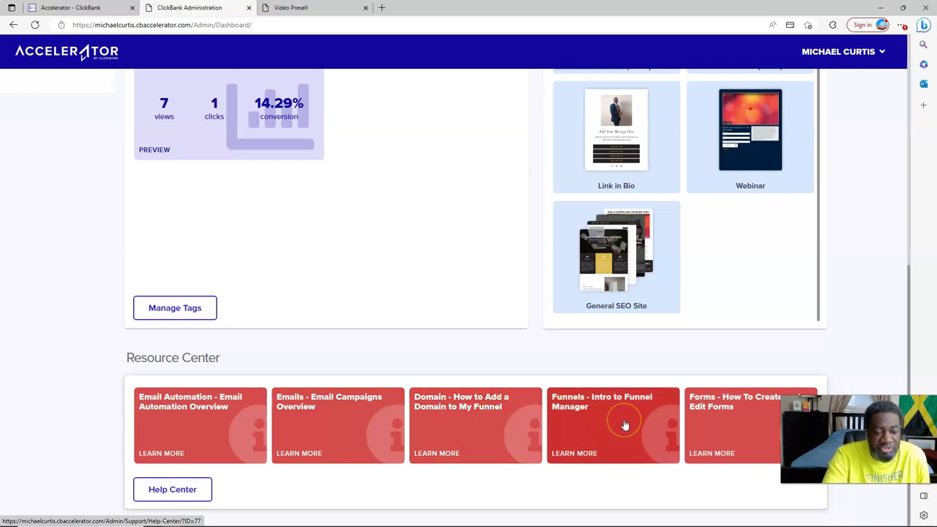
{"action": "left_click", "coordinate": [729, 429]}
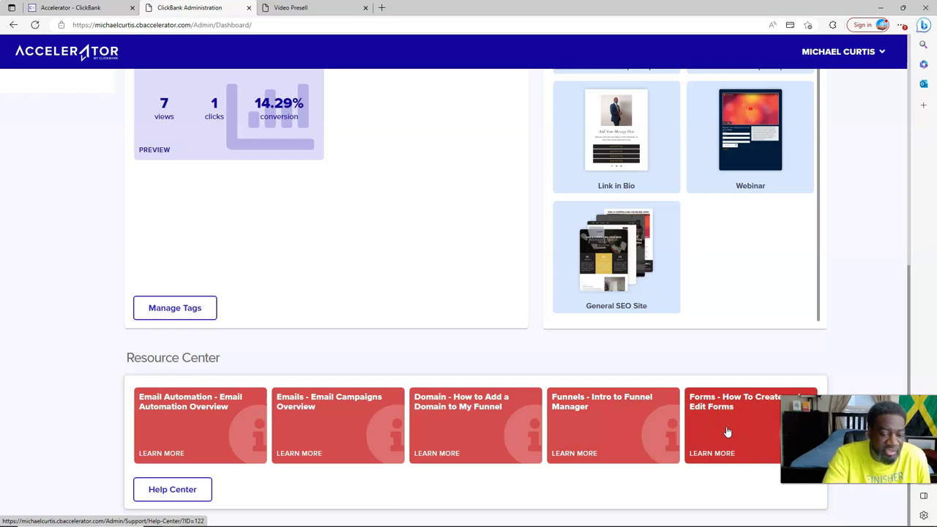
{"action": "left_click", "coordinate": [703, 429]}
{"action": "left_click", "coordinate": [388, 419]}
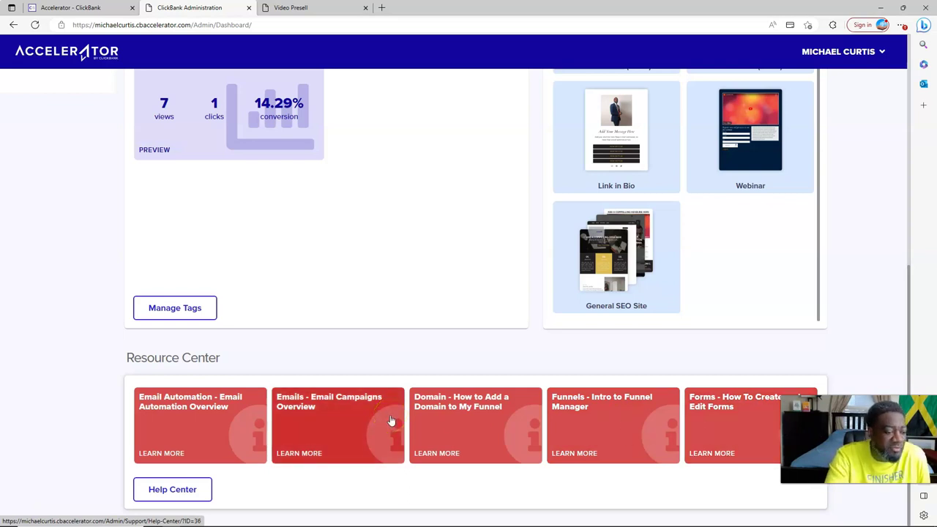
{"action": "left_click", "coordinate": [496, 410]}
{"action": "left_click", "coordinate": [442, 432]}
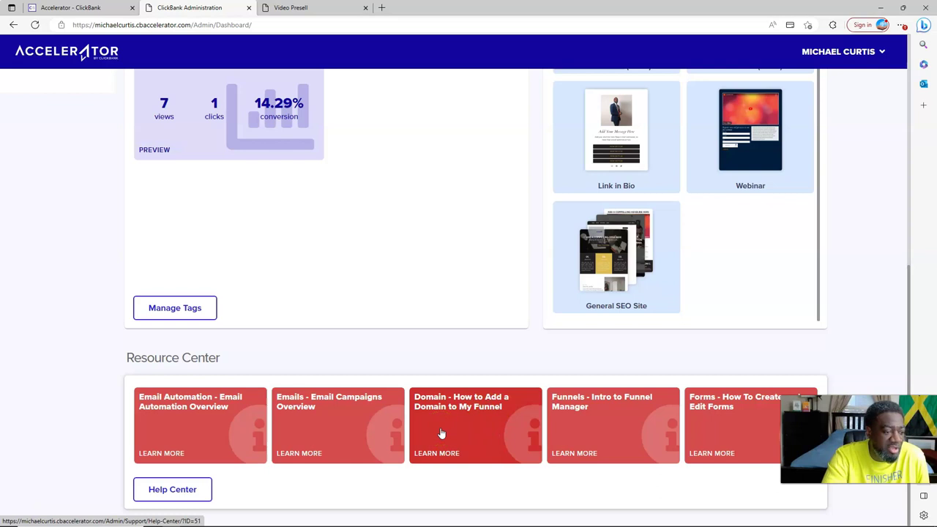
Step: Look back over the dashboard up to My Funnels and view the published Video Presell page before returning to the dashboard
{"action": "scroll", "coordinate": [441, 434], "scroll_direction": "up", "scroll_amount": 5}
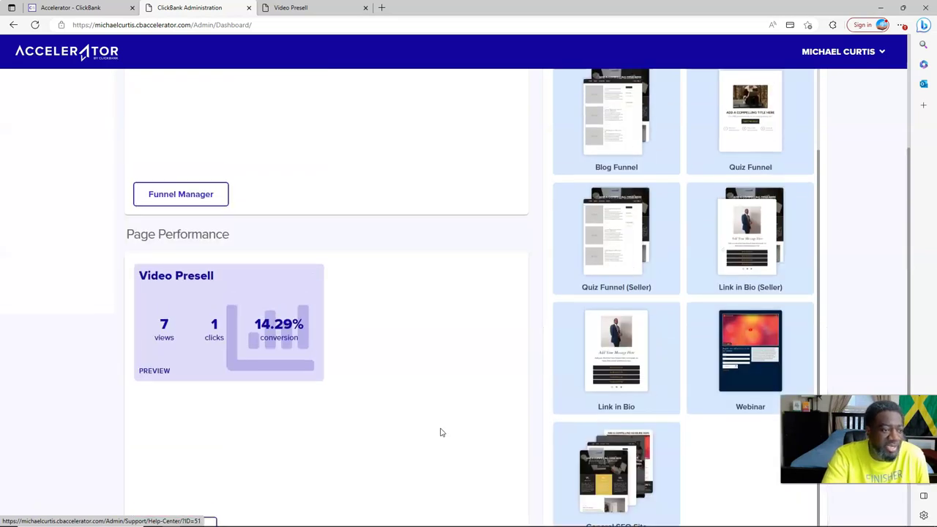
{"action": "scroll", "coordinate": [442, 432], "scroll_direction": "down", "scroll_amount": 4}
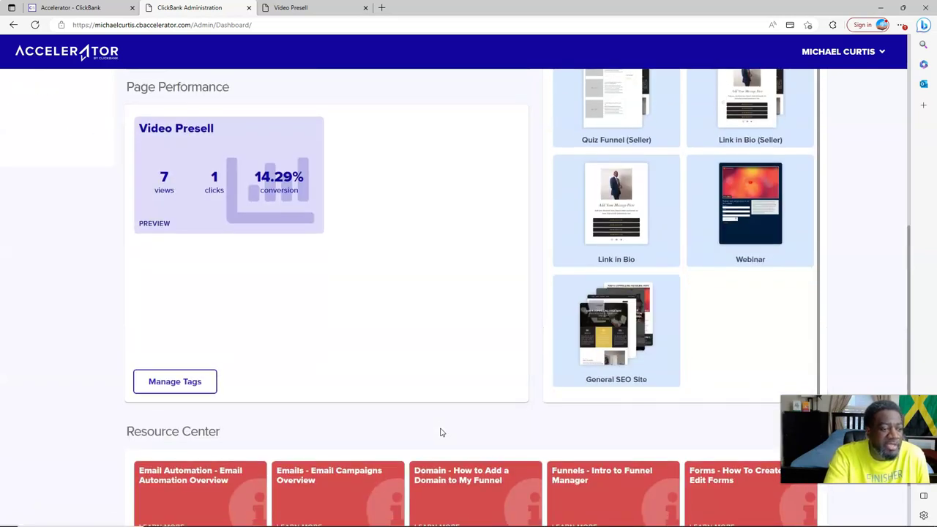
{"action": "scroll", "coordinate": [440, 432], "scroll_direction": "up", "scroll_amount": 4}
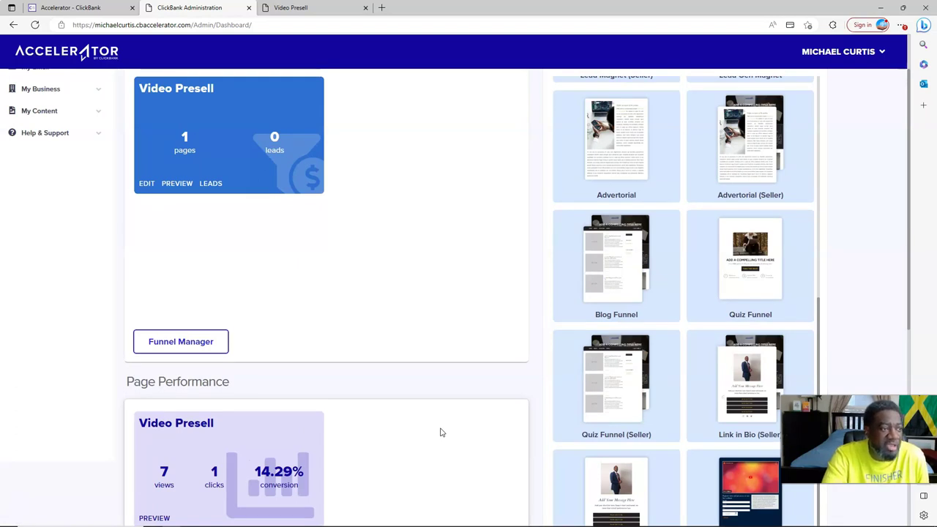
{"action": "scroll", "coordinate": [442, 432], "scroll_direction": "up", "scroll_amount": 1}
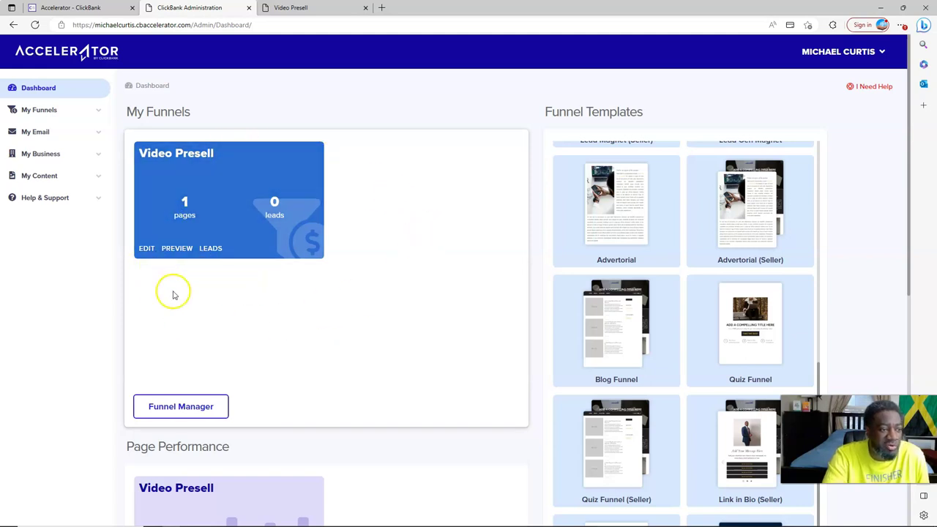
{"action": "left_click", "coordinate": [310, 7]}
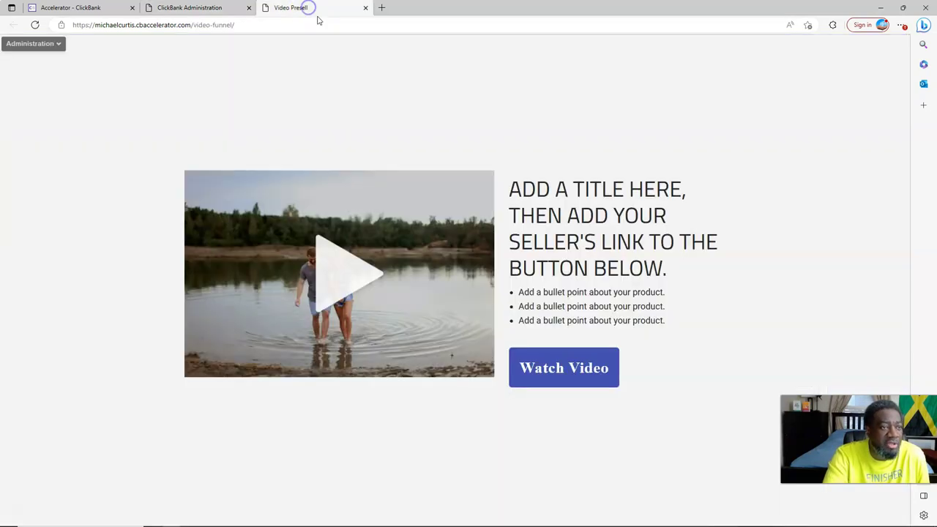
{"action": "left_click", "coordinate": [177, 7]}
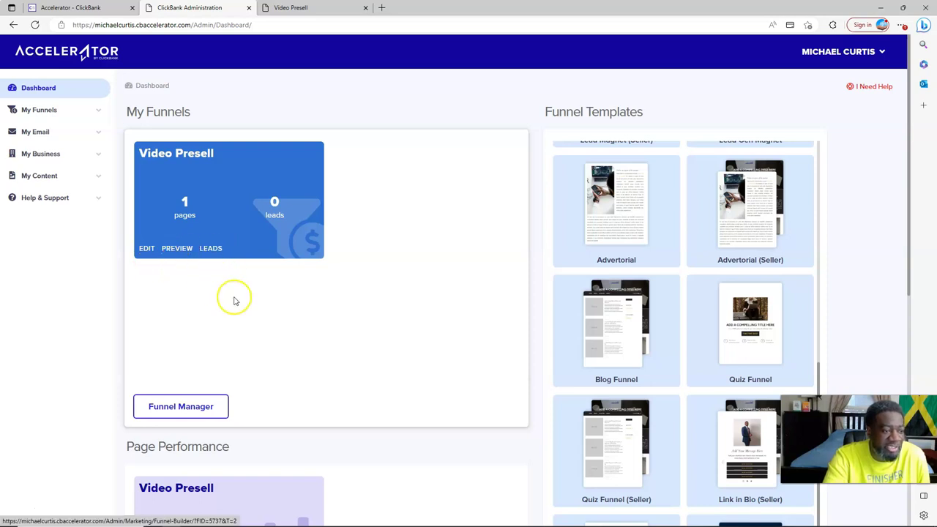
Step: Examine the Video Presell views, clicks and conversion figures alongside the published page, and return to Page Performance
{"action": "scroll", "coordinate": [235, 299], "scroll_direction": "down", "scroll_amount": 2}
{"action": "scroll", "coordinate": [235, 300], "scroll_direction": "up", "scroll_amount": 1}
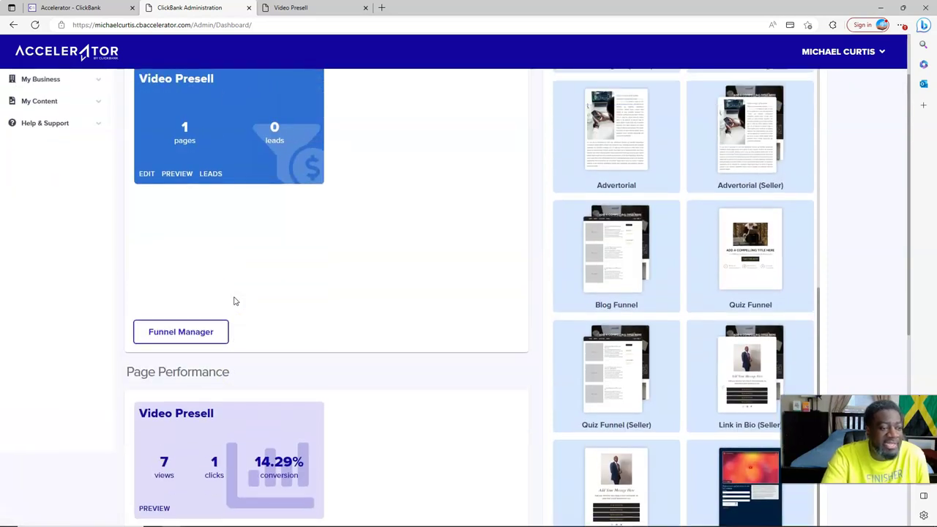
{"action": "scroll", "coordinate": [234, 300], "scroll_direction": "down", "scroll_amount": 3}
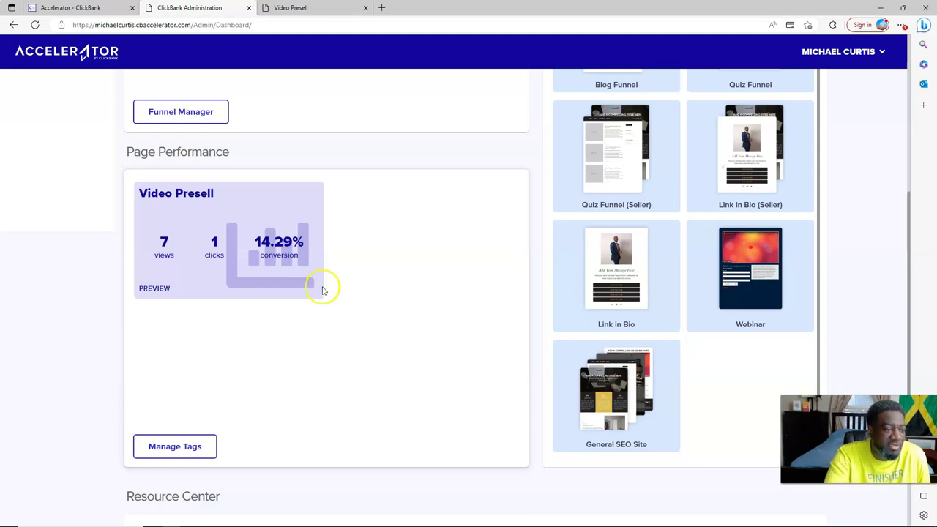
{"action": "left_click", "coordinate": [300, 256]}
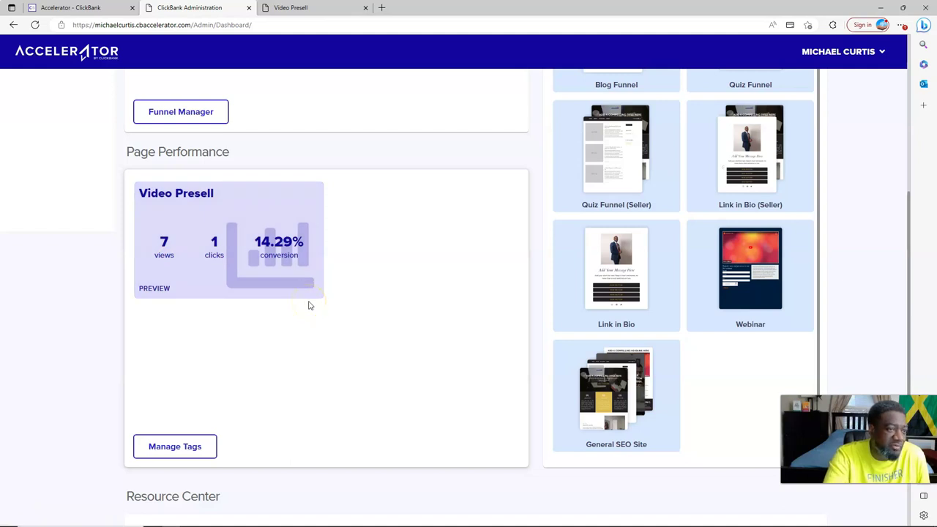
{"action": "left_click", "coordinate": [316, 8]}
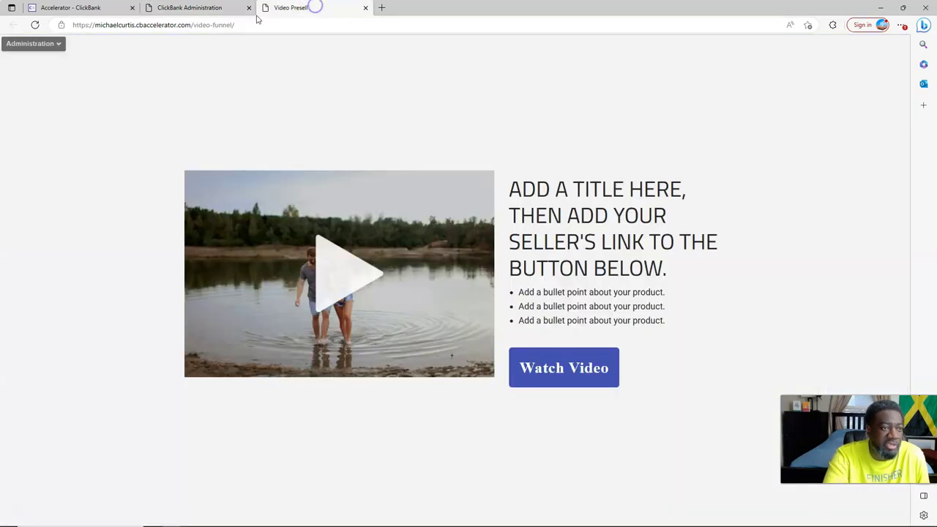
{"action": "left_click", "coordinate": [209, 9]}
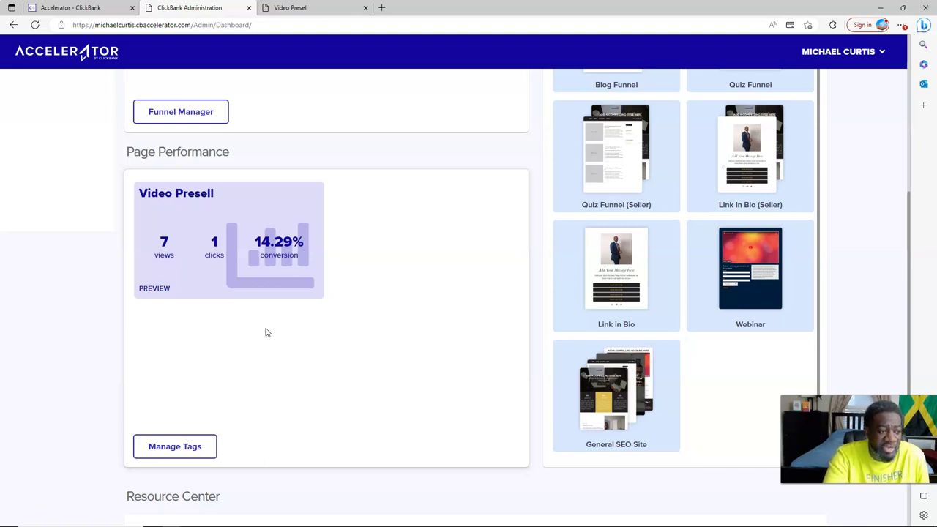
Step: Examine the options available under My Funnels, My Email, My Business and My Content, comparing them with the dashboard sections
{"action": "scroll", "coordinate": [266, 332], "scroll_direction": "up", "scroll_amount": 5}
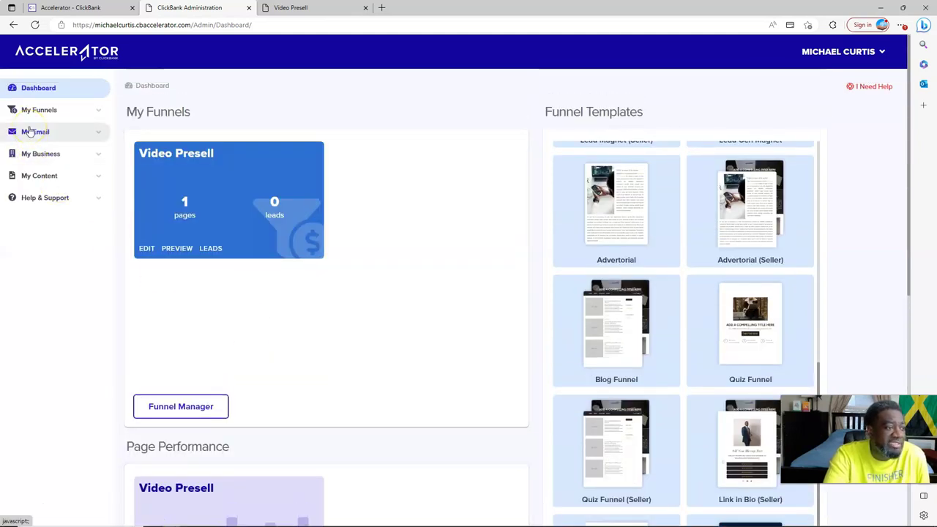
{"action": "left_click", "coordinate": [98, 114]}
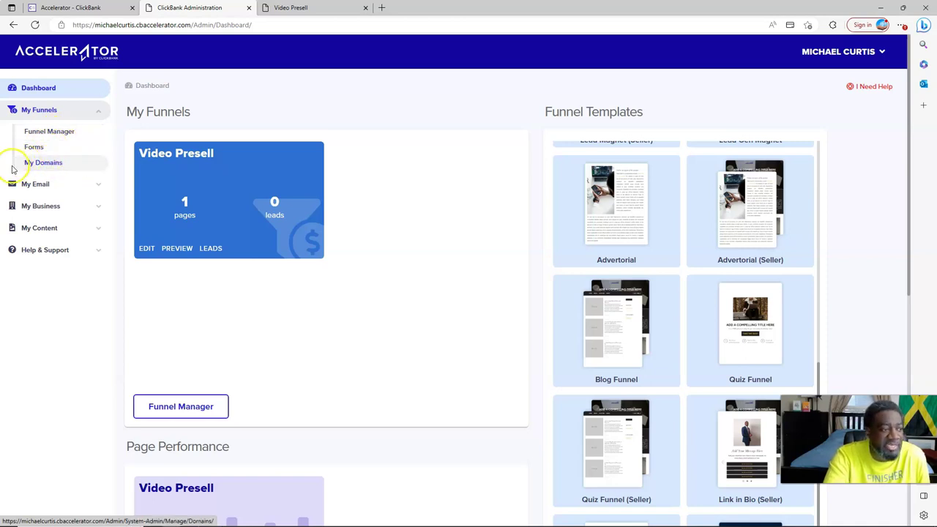
{"action": "left_click", "coordinate": [98, 188]}
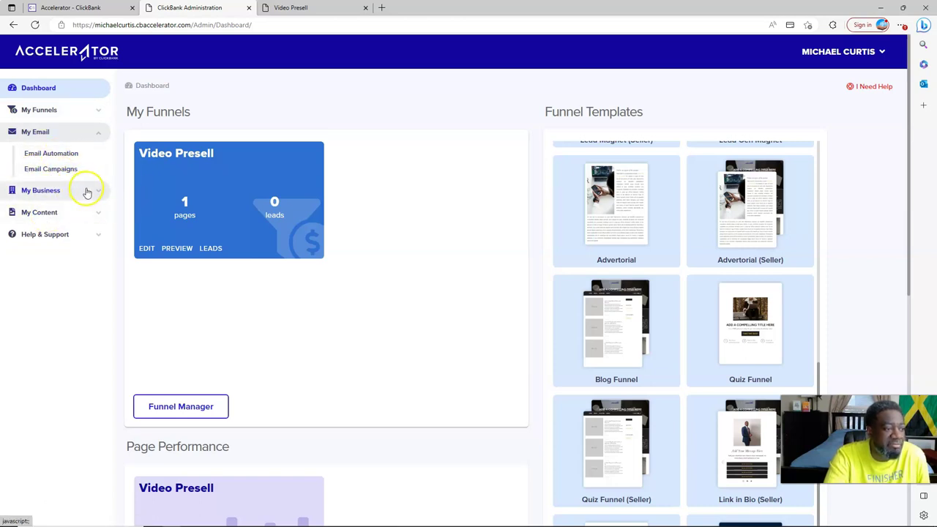
{"action": "left_click", "coordinate": [95, 190]}
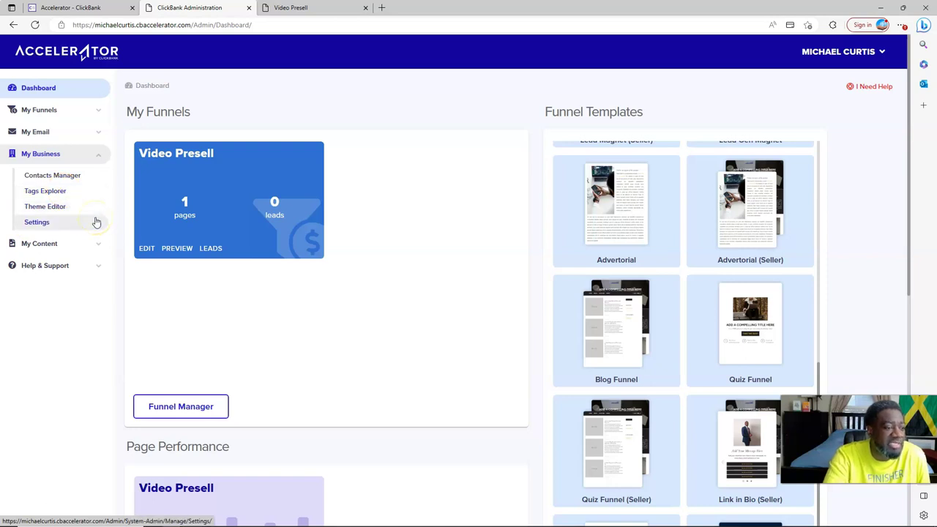
{"action": "scroll", "coordinate": [142, 247], "scroll_direction": "down", "scroll_amount": 5}
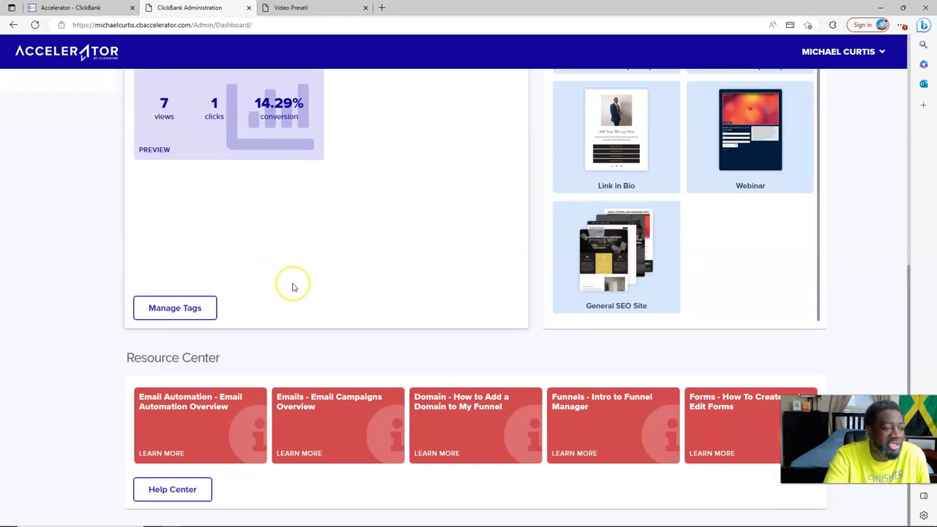
{"action": "scroll", "coordinate": [292, 287], "scroll_direction": "up", "scroll_amount": 5}
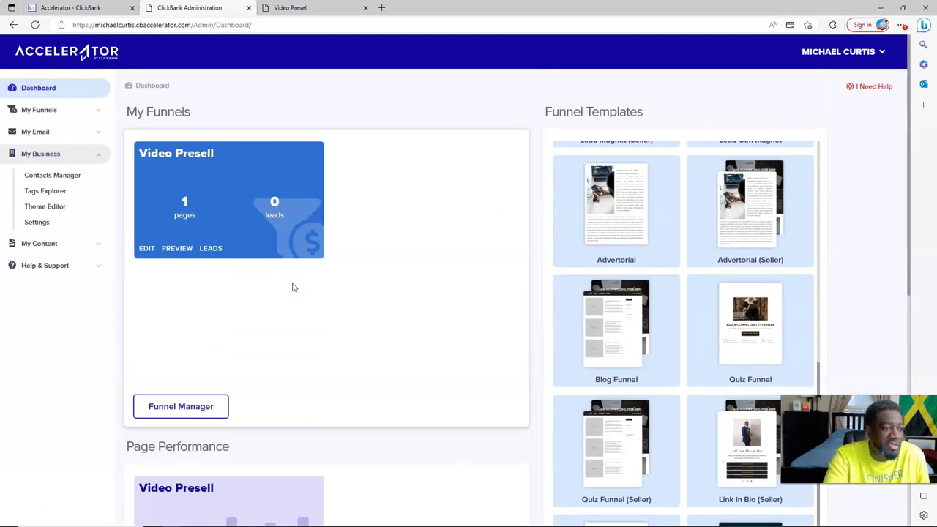
{"action": "scroll", "coordinate": [292, 287], "scroll_direction": "down", "scroll_amount": 4}
{"action": "scroll", "coordinate": [293, 287], "scroll_direction": "down", "scroll_amount": 2}
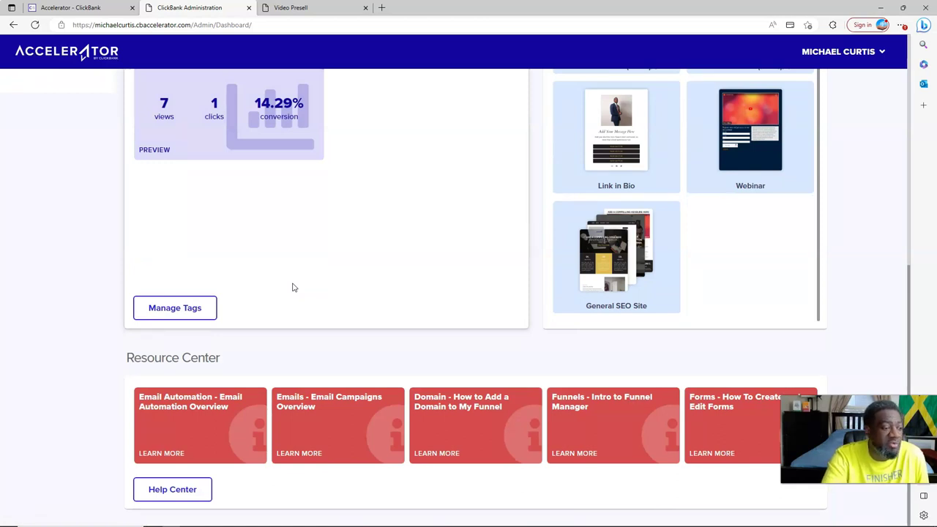
{"action": "scroll", "coordinate": [293, 288], "scroll_direction": "up", "scroll_amount": 7}
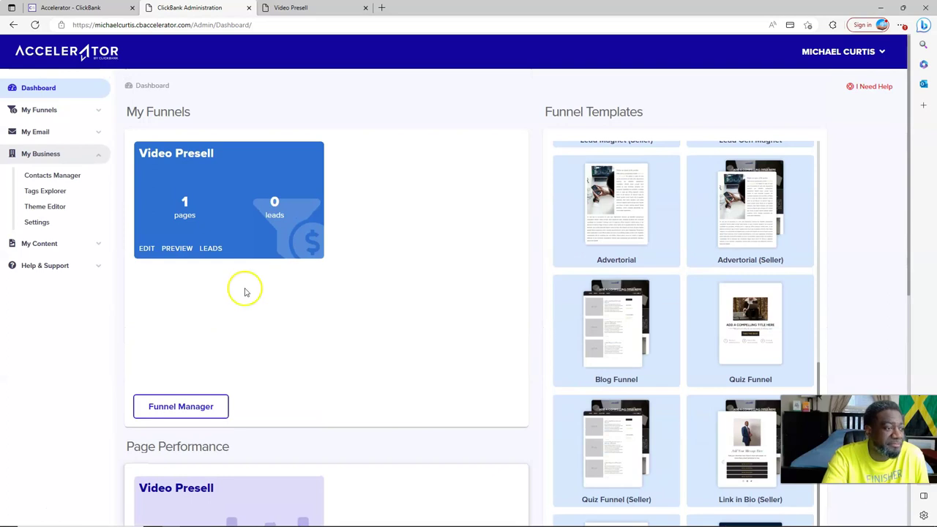
{"action": "left_click", "coordinate": [49, 251]}
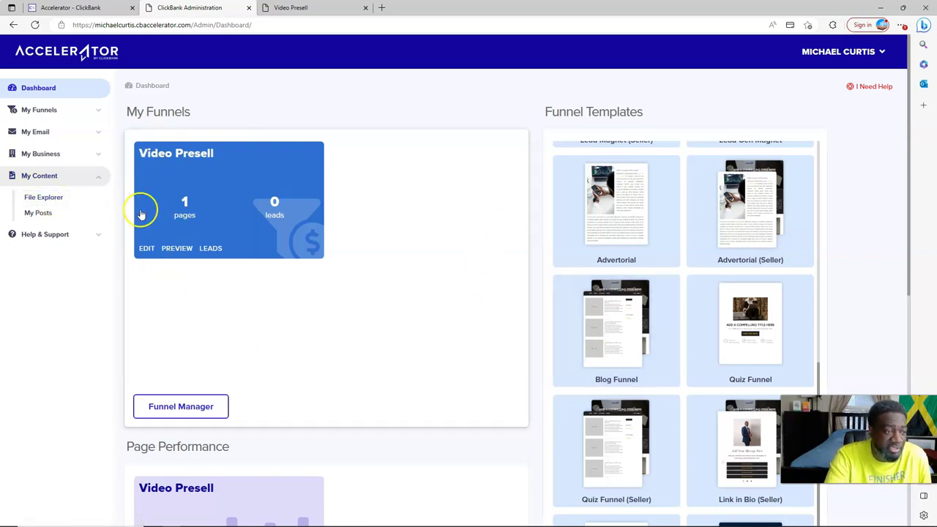
Step: Open the Funnel Manager and locate the active Video Presell funnel
{"action": "left_click", "coordinate": [101, 111]}
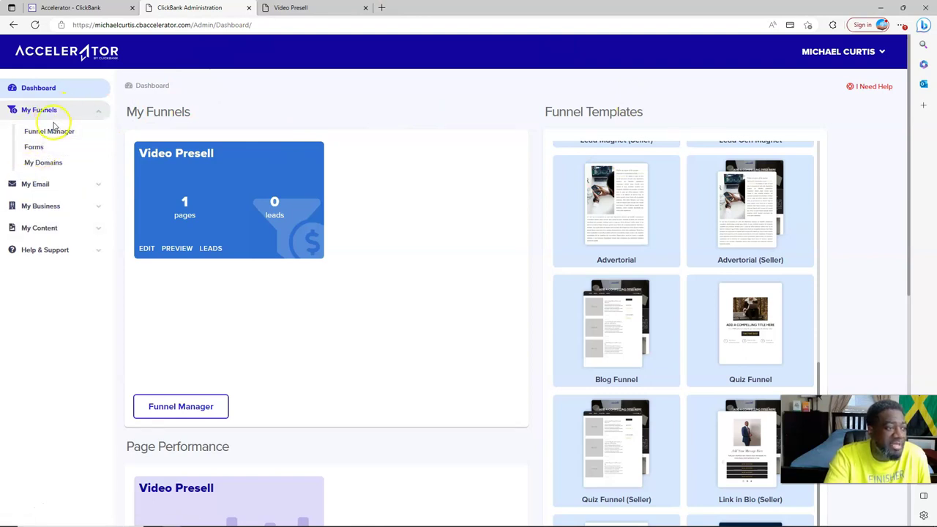
{"action": "left_click", "coordinate": [58, 134]}
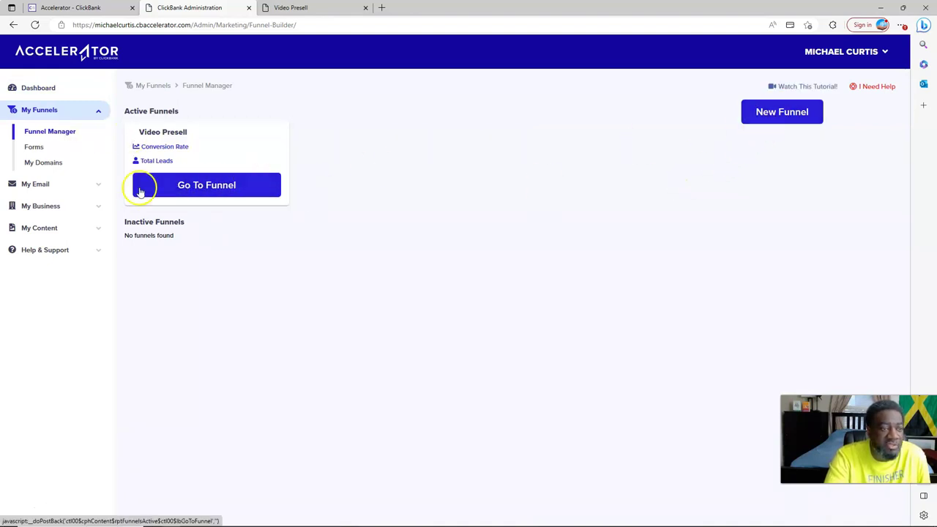
{"action": "left_click", "coordinate": [168, 192]}
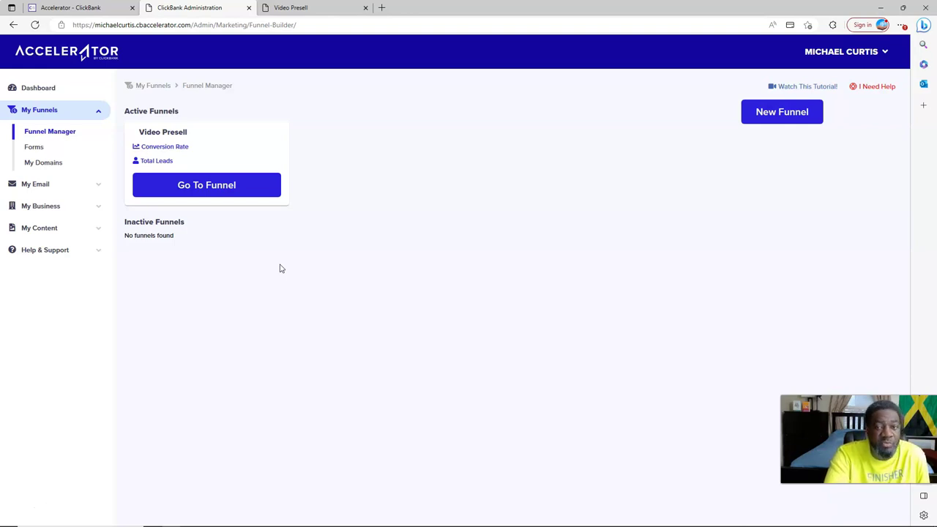
Step: Play the Funnel Manager Overview tutorial video and watch it in full screen
{"action": "left_click", "coordinate": [804, 87]}
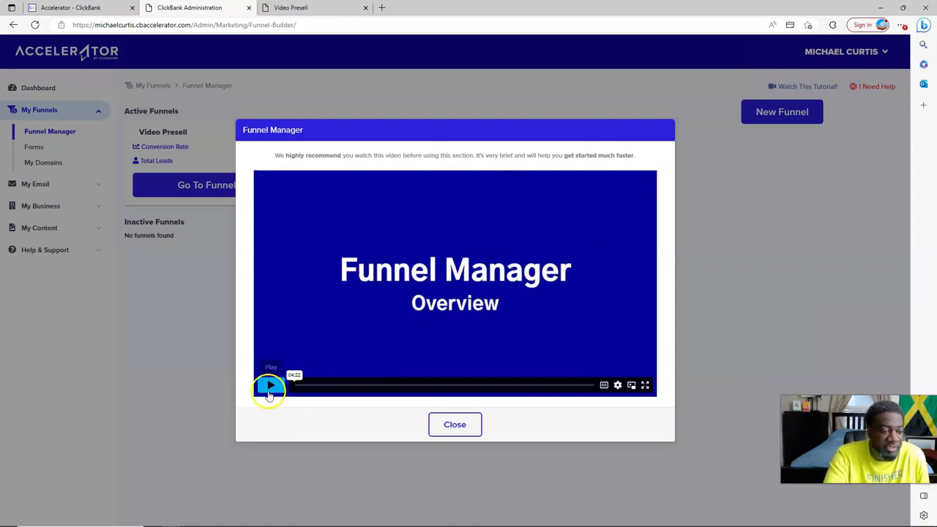
{"action": "left_click", "coordinate": [271, 386]}
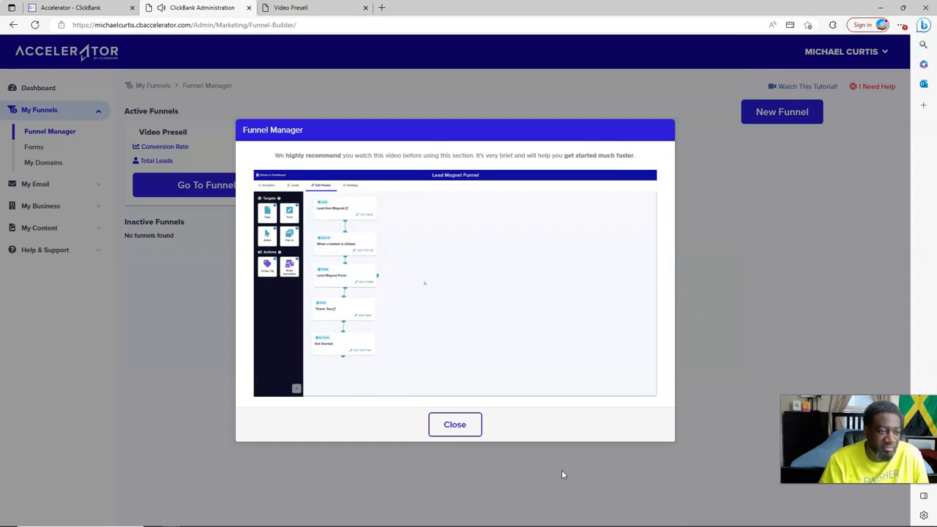
{"action": "mouse_move", "coordinate": [638, 366]}
{"action": "left_click", "coordinate": [645, 386]}
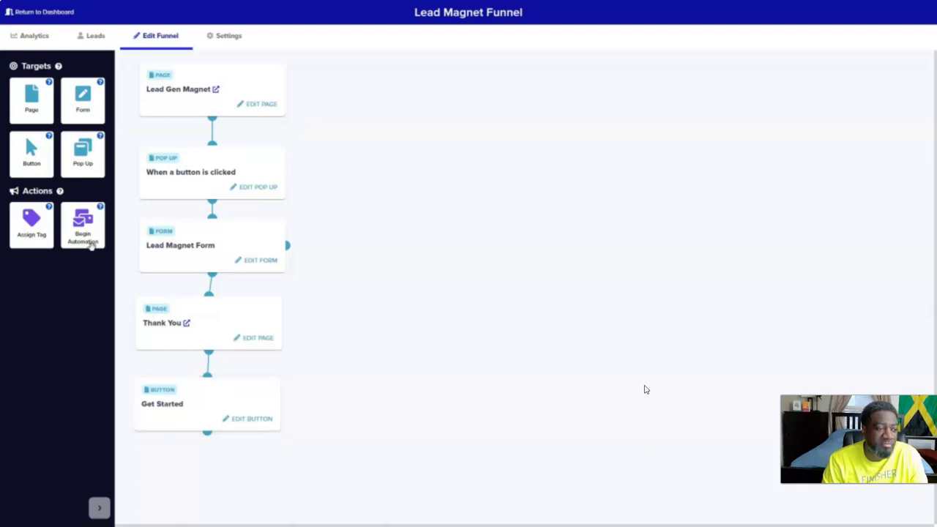
Step: Add an Assign Tag action connected to the Lead Magnet Form and enter the tag "eat stop eat"
{"action": "left_click_drag", "start_coordinate": [31, 221], "coordinate": [376, 253]}
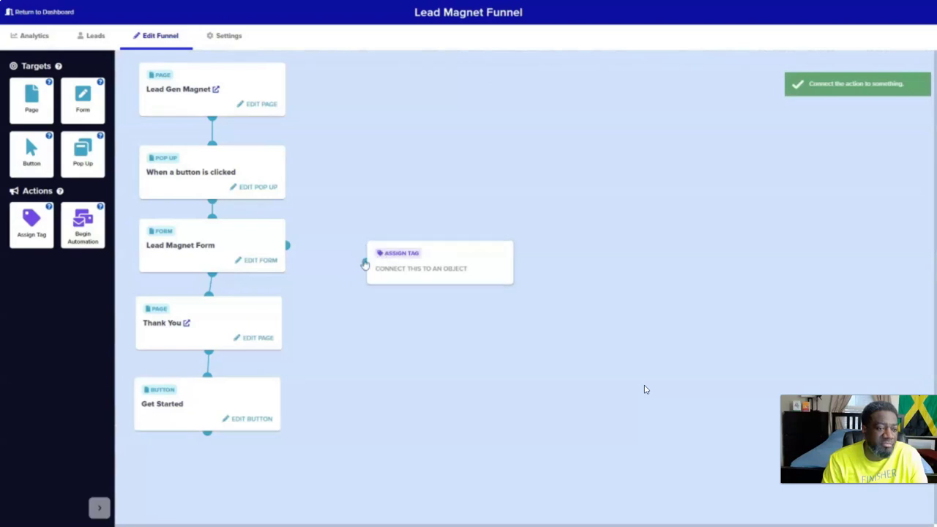
{"action": "left_click_drag", "start_coordinate": [364, 265], "coordinate": [288, 246]}
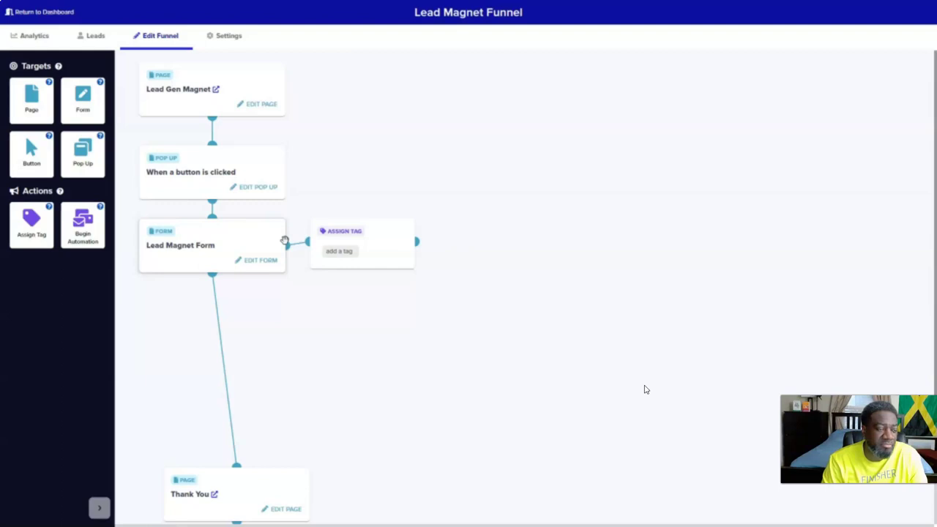
{"action": "left_click", "coordinate": [350, 252]}
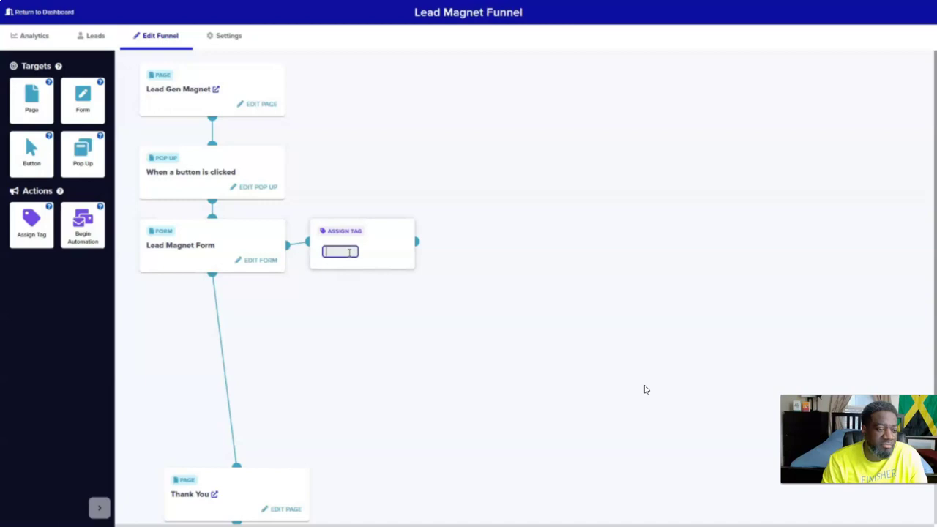
{"action": "type", "text": "eat"}
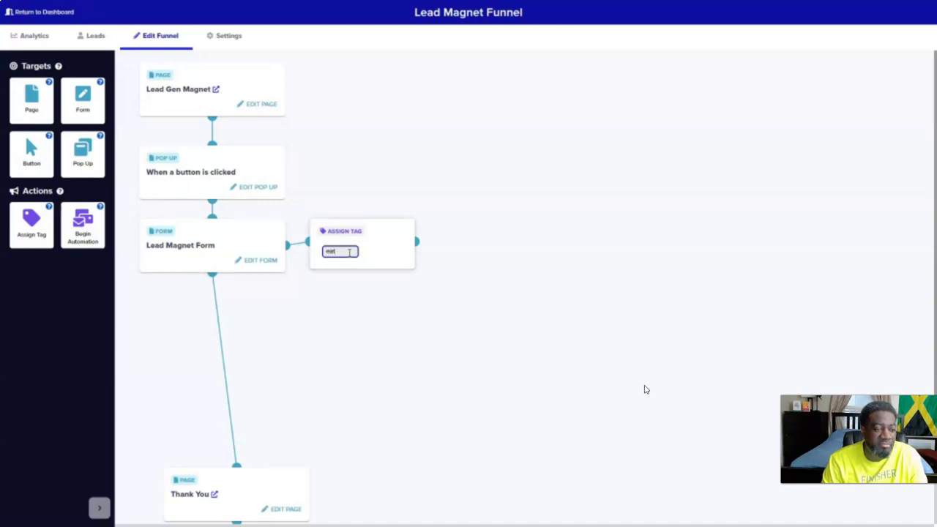
{"action": "type", "text": "top eat"}
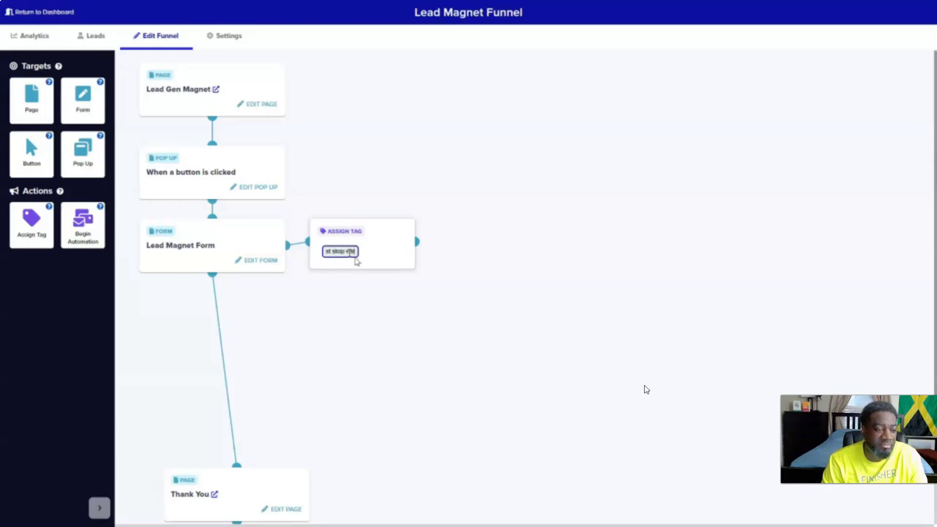
{"action": "left_click", "coordinate": [395, 323]}
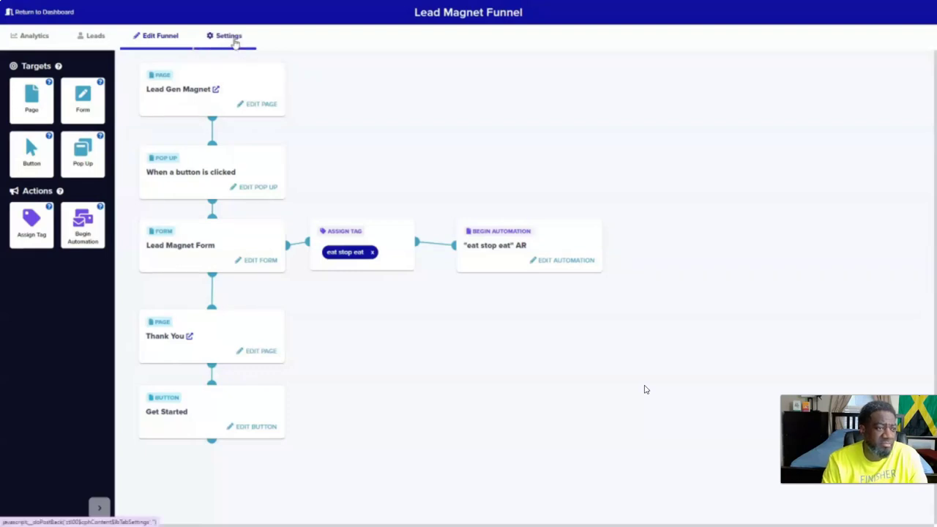
Step: Rename the Lead Magnet Funnel as "Health Tips Freebie" in its settings and save the change
{"action": "left_click", "coordinate": [234, 42]}
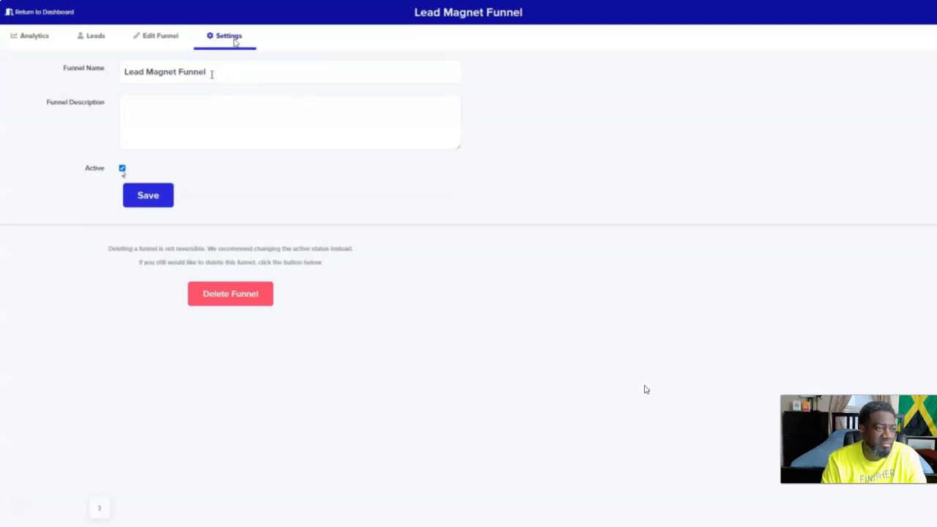
{"action": "left_click_drag", "start_coordinate": [211, 74], "coordinate": [93, 59]}
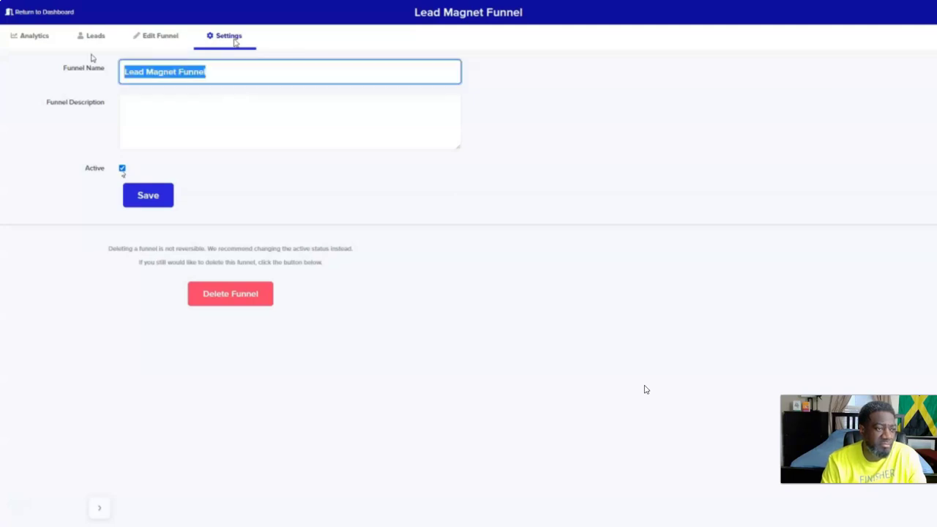
{"action": "type", "text": "Health"}
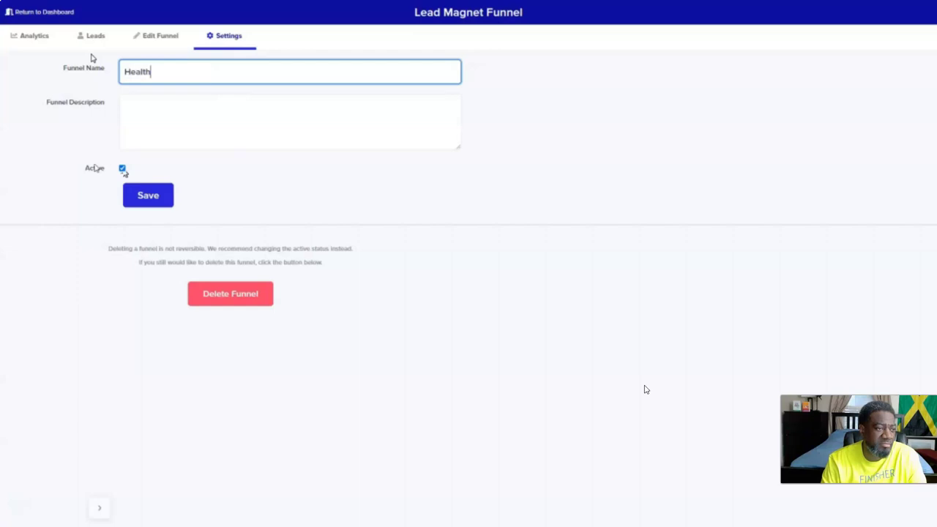
{"action": "type", "text": " Tips"}
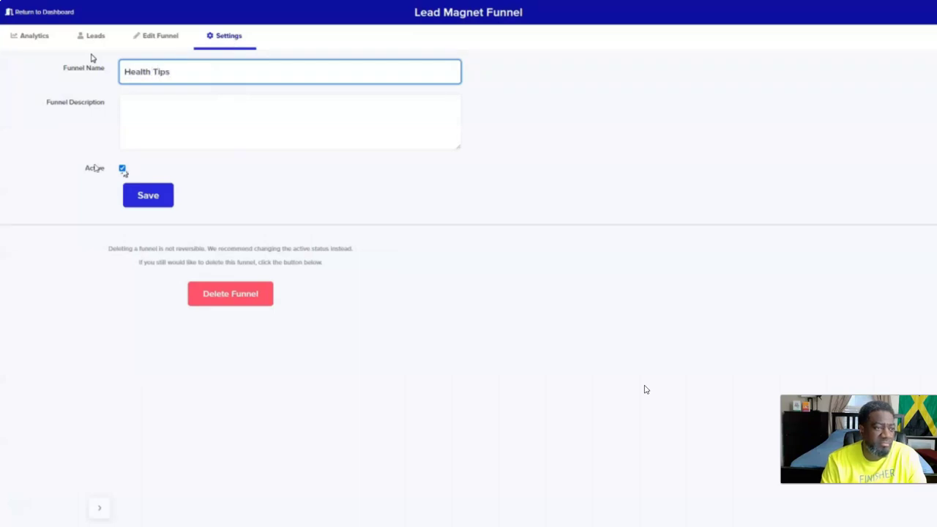
{"action": "type", "text": " Freebie"}
{"action": "left_click", "coordinate": [147, 199]}
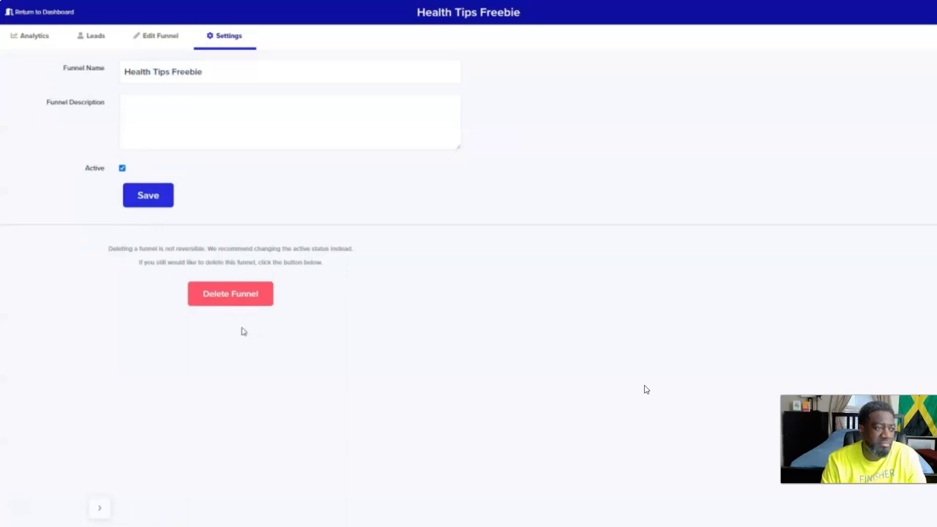
Step: View the funnel's leads and analytics pages, and return to the dashboard
{"action": "left_click", "coordinate": [93, 41]}
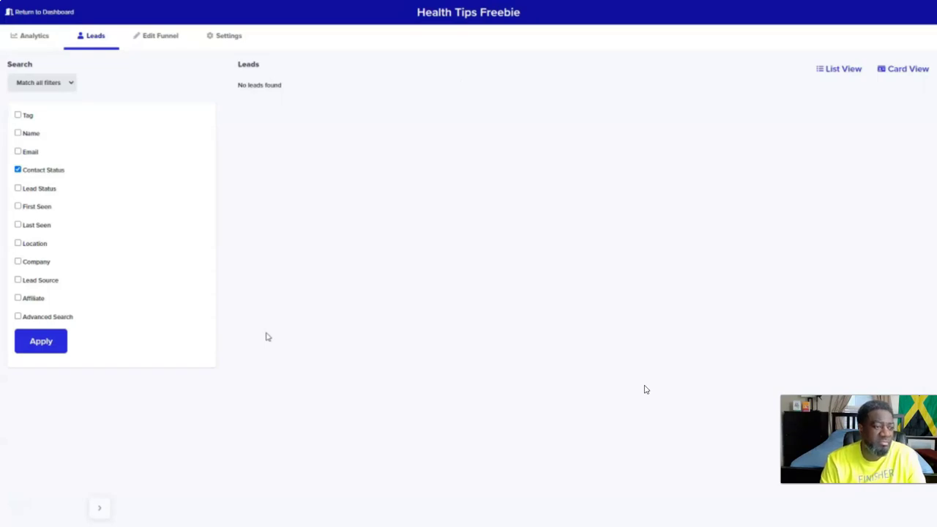
{"action": "left_click", "coordinate": [31, 37]}
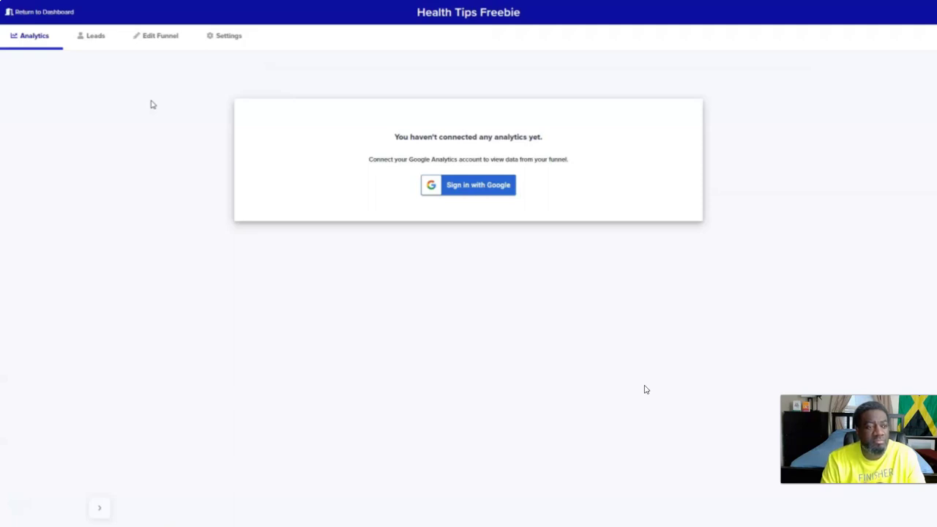
{"action": "left_click", "coordinate": [42, 12]}
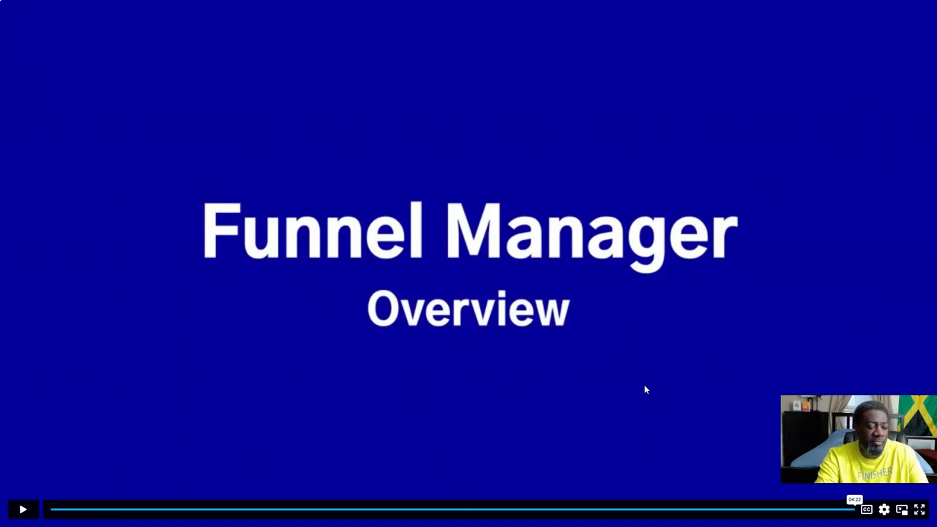
Step: Close the finished Funnel Manager tutorial and look over the existing forms in the Forms section, dismissing its introduction video
{"action": "left_click", "coordinate": [917, 510]}
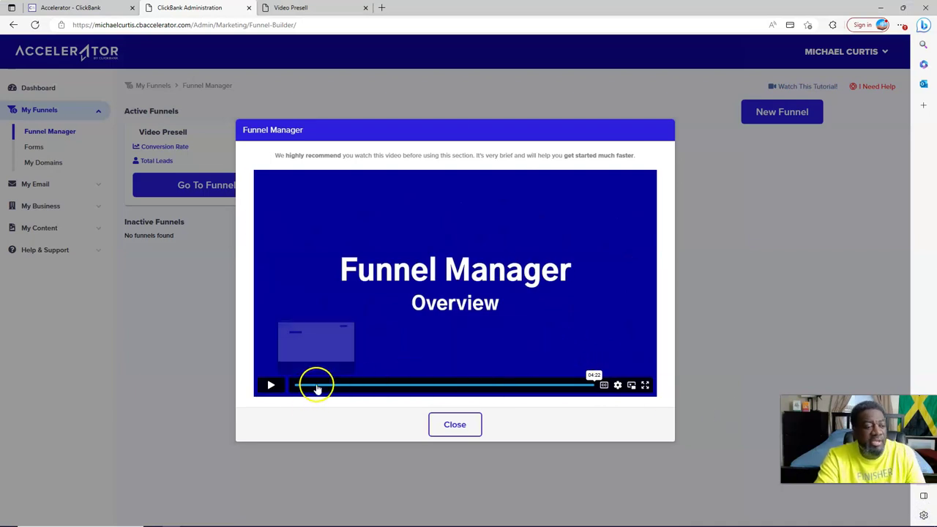
{"action": "left_click", "coordinate": [455, 425]}
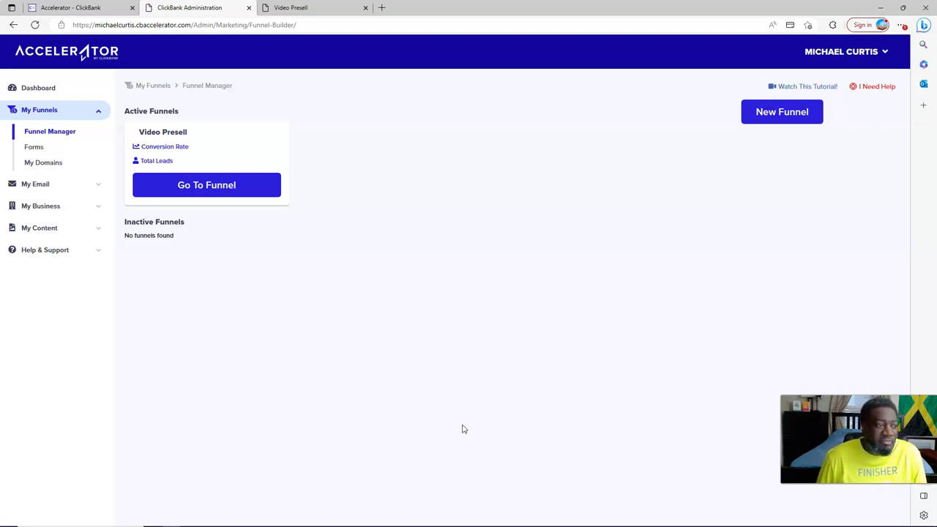
{"action": "left_click", "coordinate": [34, 148]}
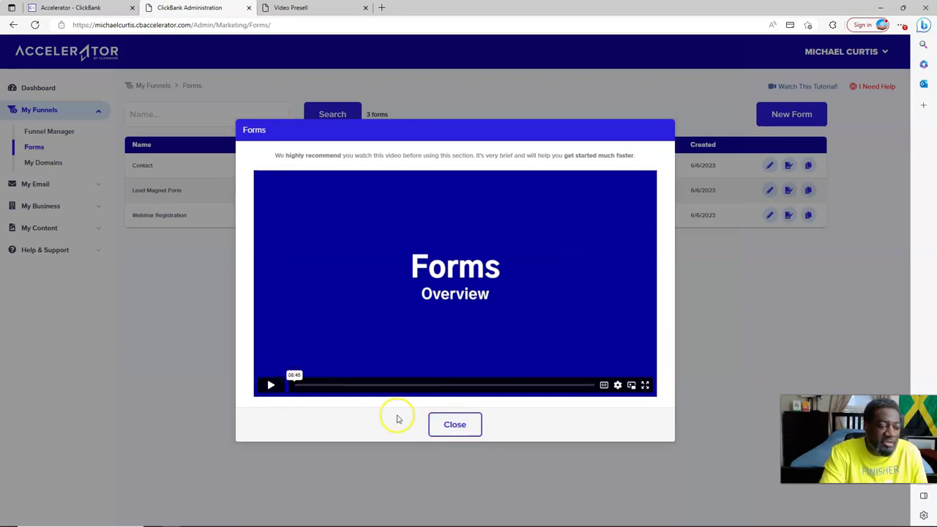
{"action": "left_click", "coordinate": [454, 425]}
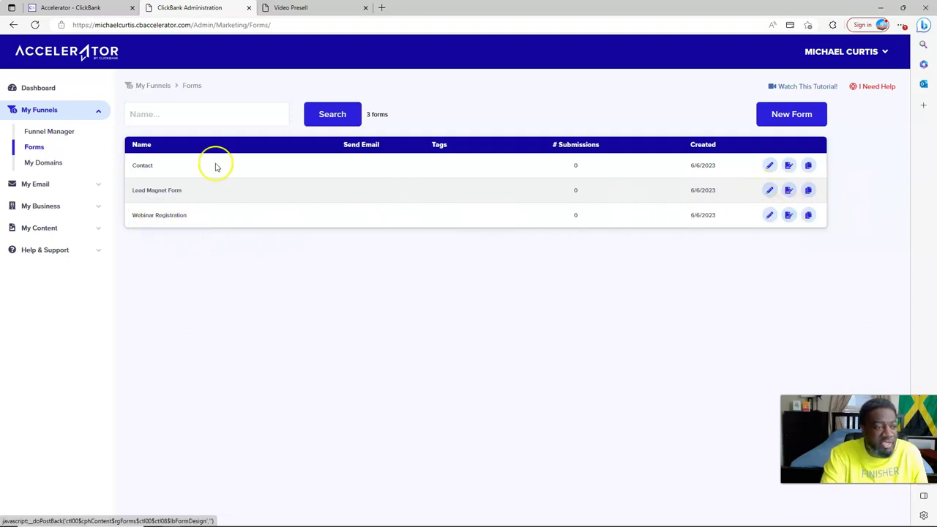
Step: Open My Domains, dismiss the Domains & SSLs overview video, and examine the listed domain
{"action": "left_click", "coordinate": [46, 164]}
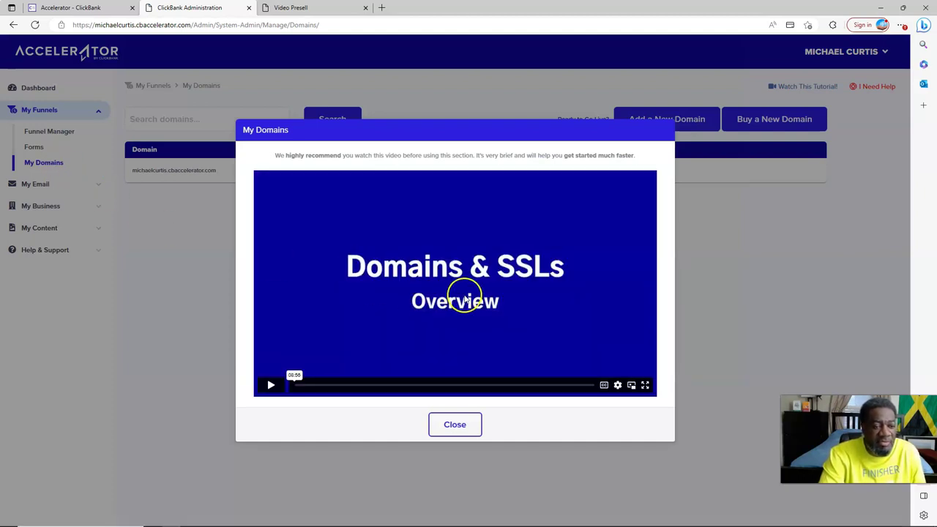
{"action": "left_click", "coordinate": [490, 303]}
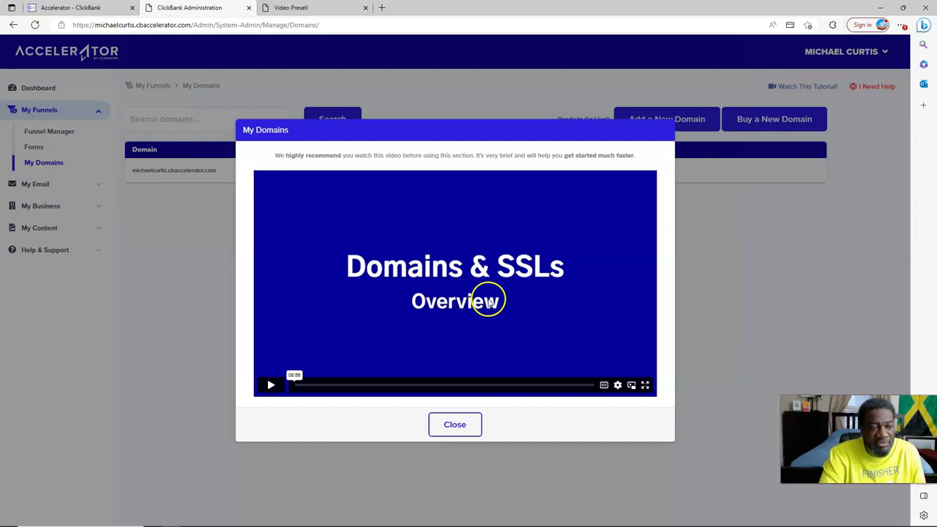
{"action": "left_click", "coordinate": [455, 426]}
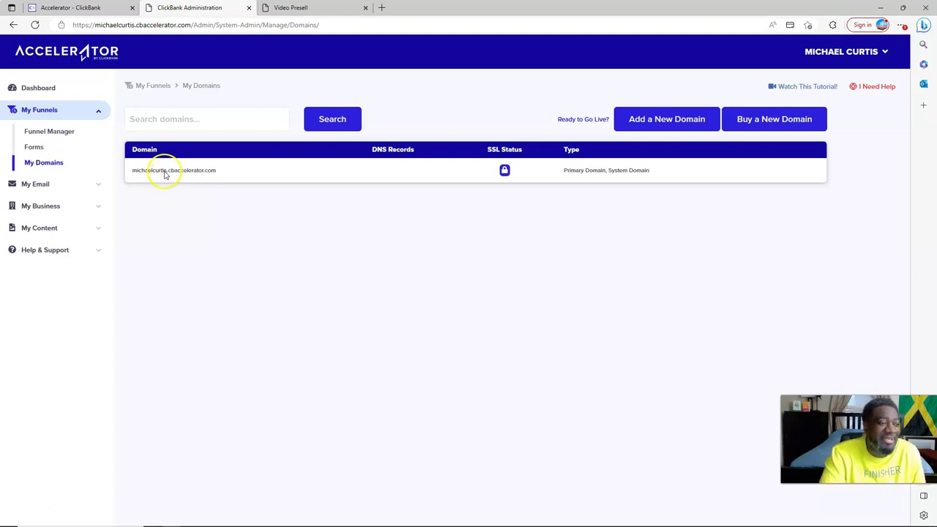
Step: Open Email Automation in the My Email section to view the draft, active and inactive automations
{"action": "left_click", "coordinate": [49, 184]}
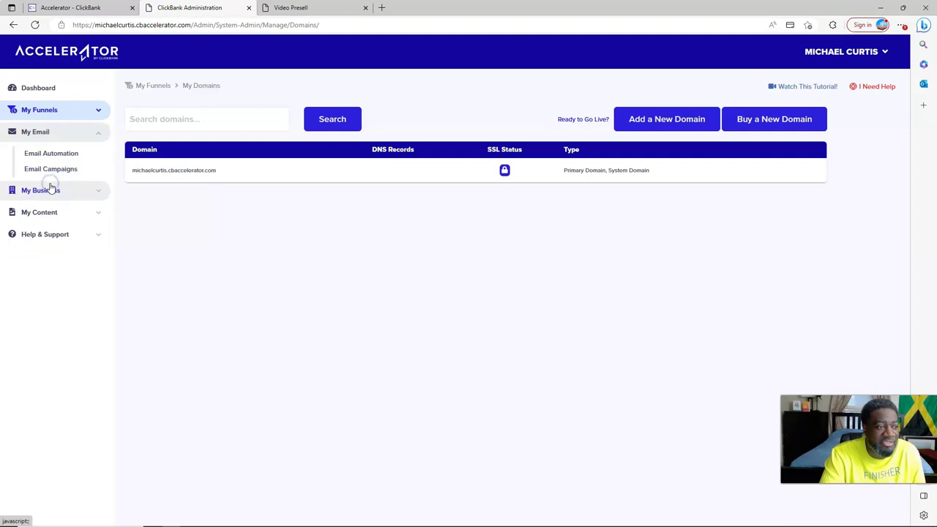
{"action": "left_click", "coordinate": [45, 158]}
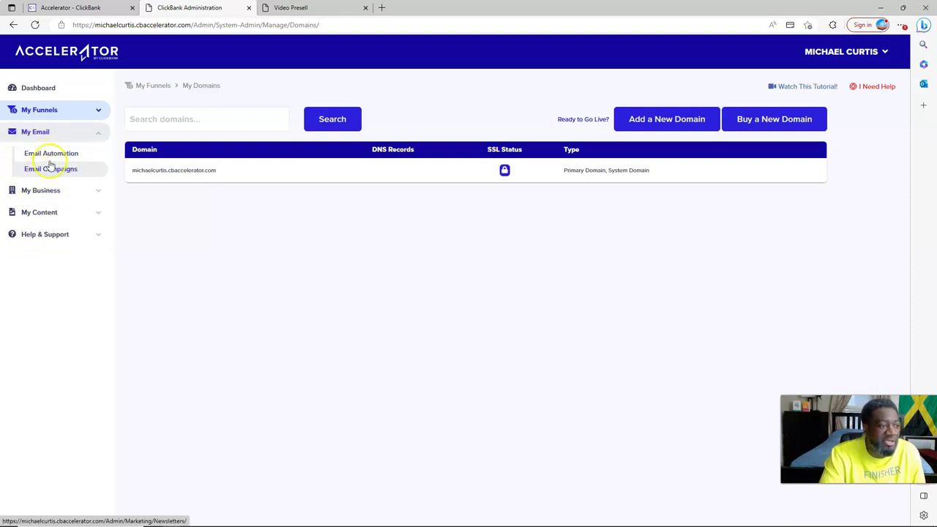
{"action": "left_click", "coordinate": [53, 154]}
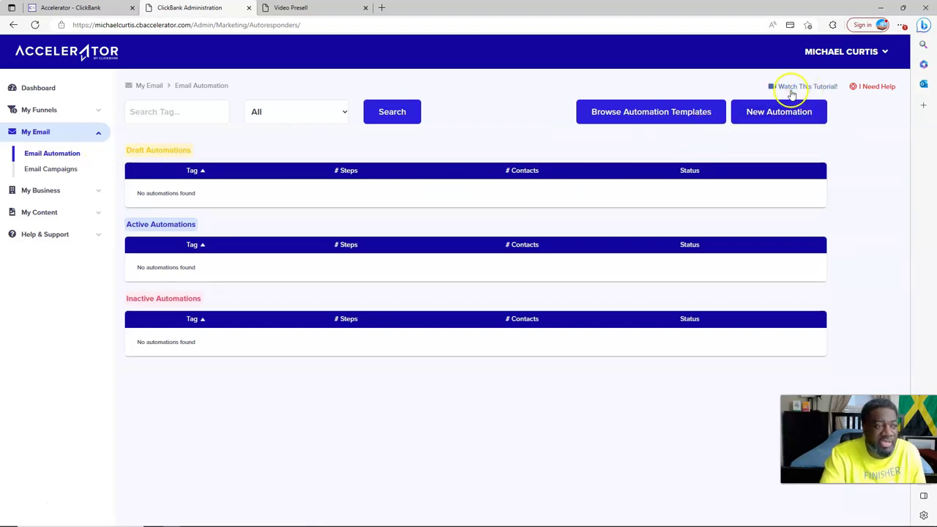
Step: View the Email Campaigns page, then bring up its overview tutorial and close it
{"action": "left_click", "coordinate": [50, 171]}
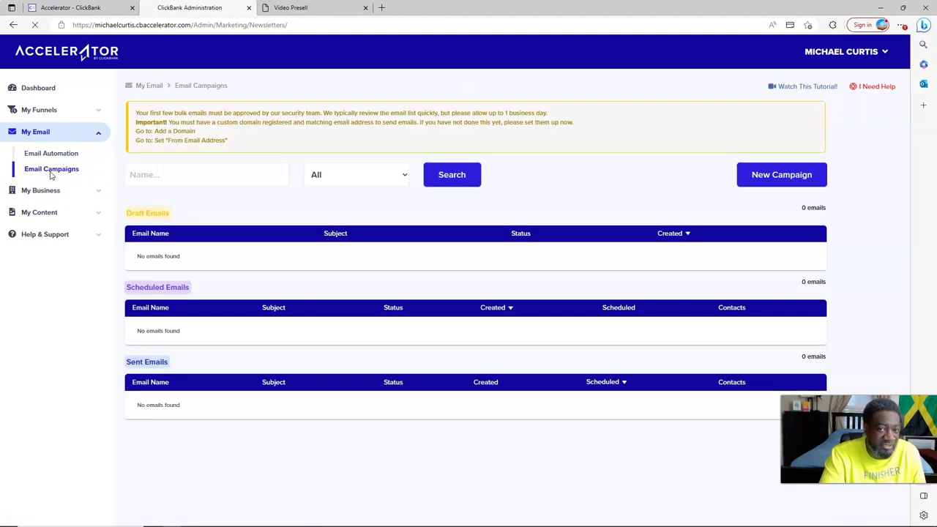
{"action": "left_click", "coordinate": [812, 89]}
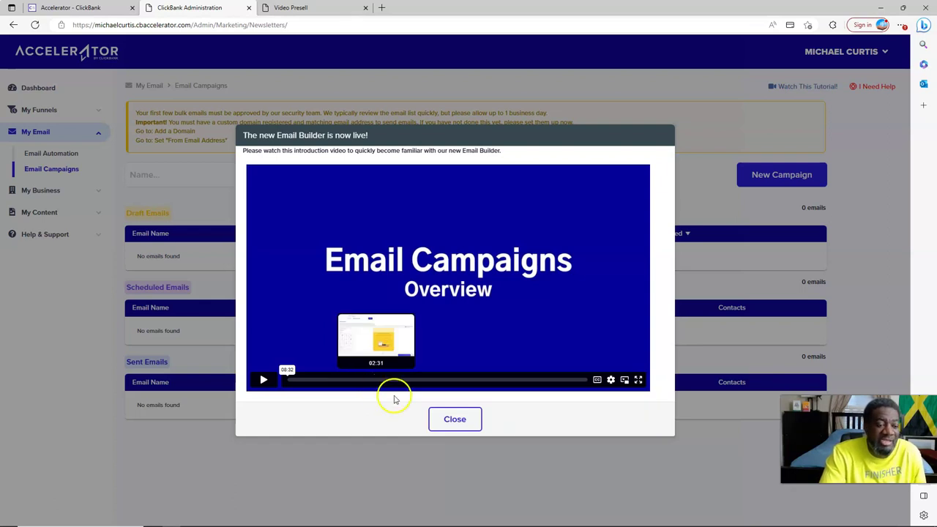
{"action": "left_click", "coordinate": [451, 420]}
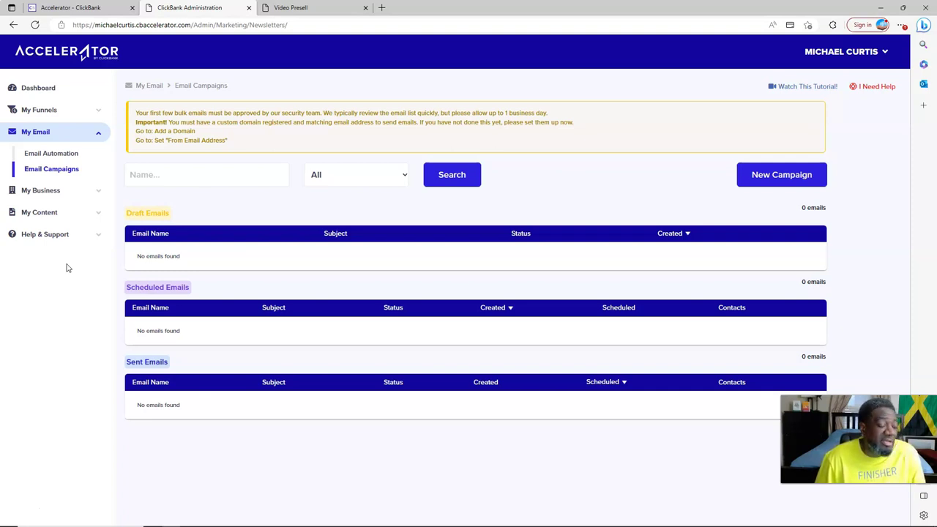
Step: Examine the Contacts Manager's filters and contact list under My Business, and open and close its overview tutorial
{"action": "left_click", "coordinate": [81, 262]}
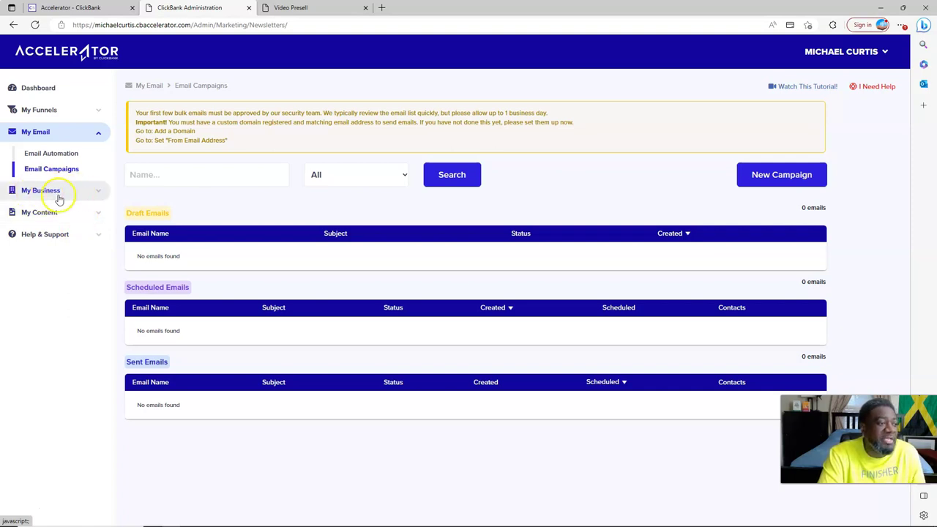
{"action": "left_click", "coordinate": [100, 196]}
{"action": "left_click", "coordinate": [69, 180]}
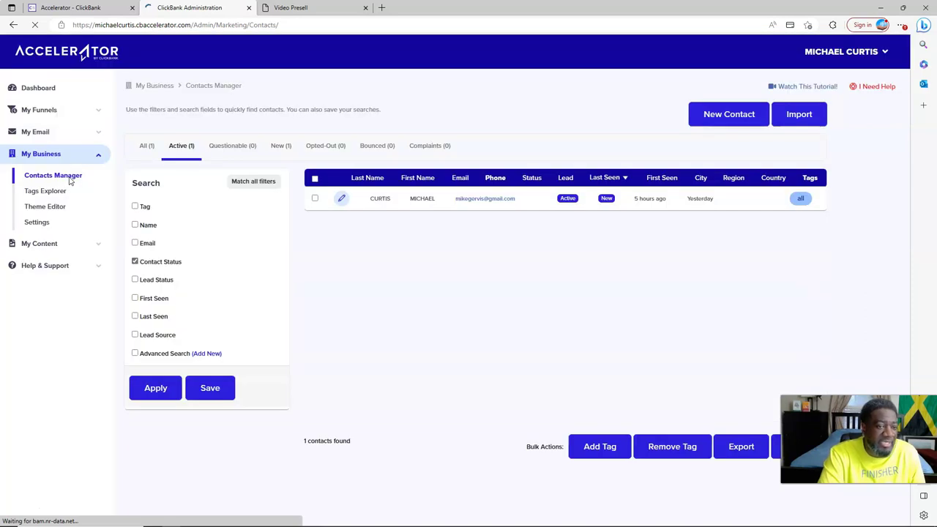
{"action": "left_click", "coordinate": [794, 88]}
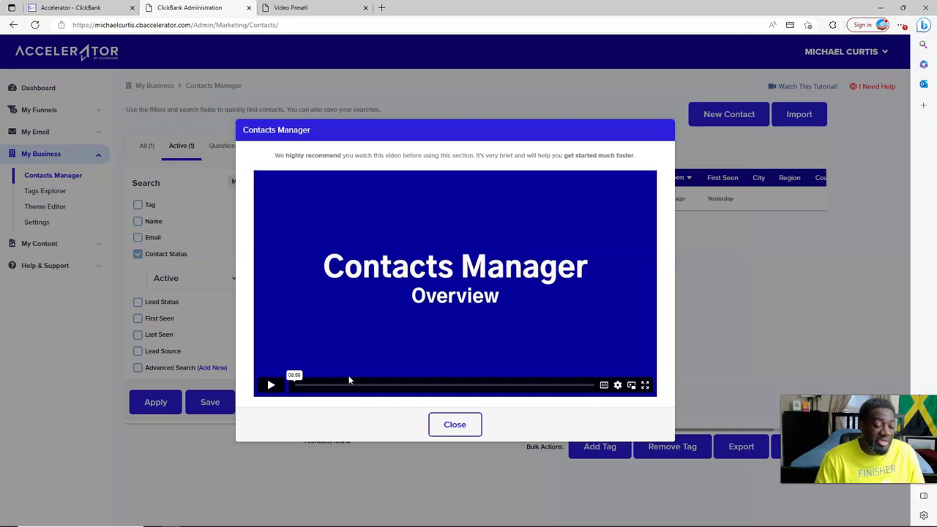
{"action": "left_click", "coordinate": [454, 425]}
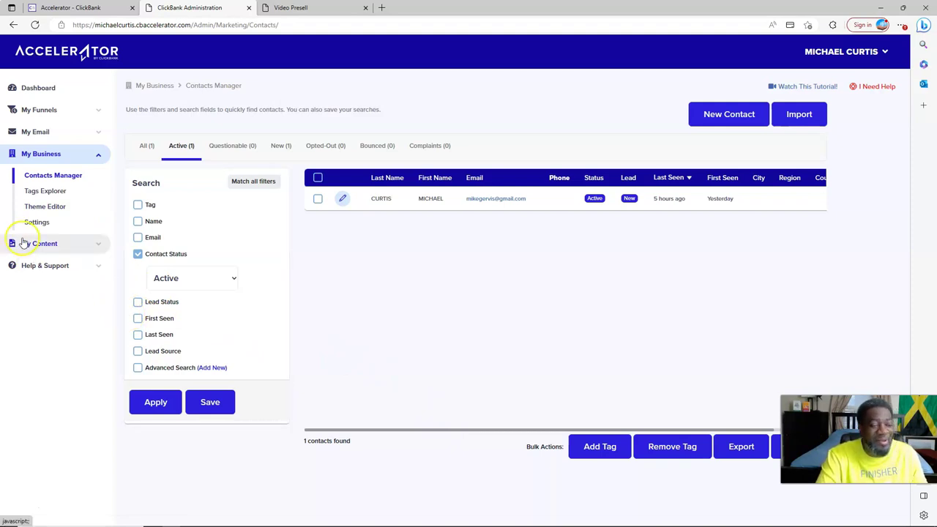
Step: Open the Tags Explorer, dismiss its overview video, and view the details of the "ikaria lean belly juice" tag
{"action": "left_click", "coordinate": [49, 191]}
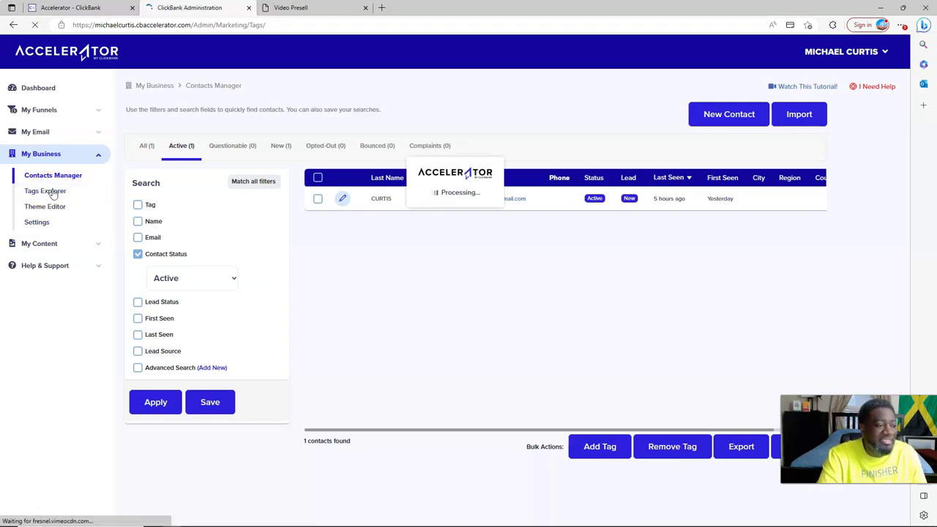
{"action": "left_click", "coordinate": [79, 196]}
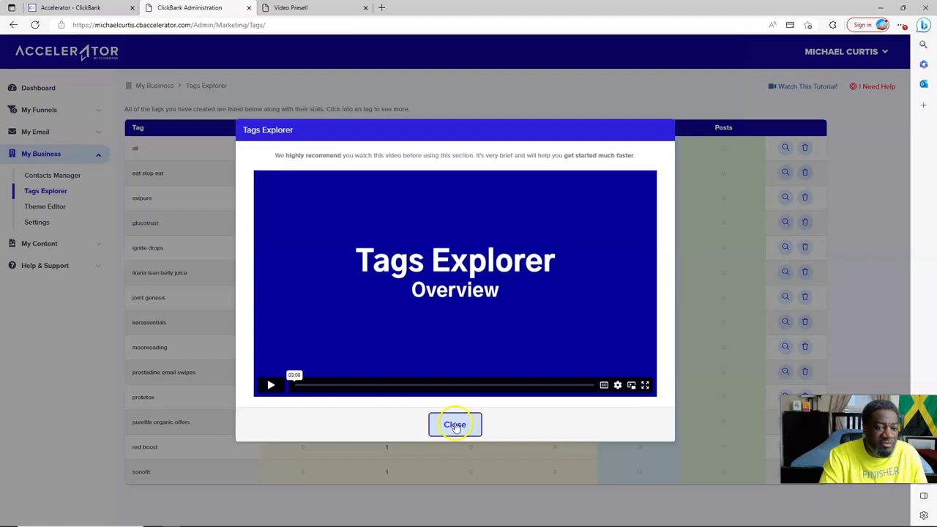
{"action": "left_click", "coordinate": [454, 426]}
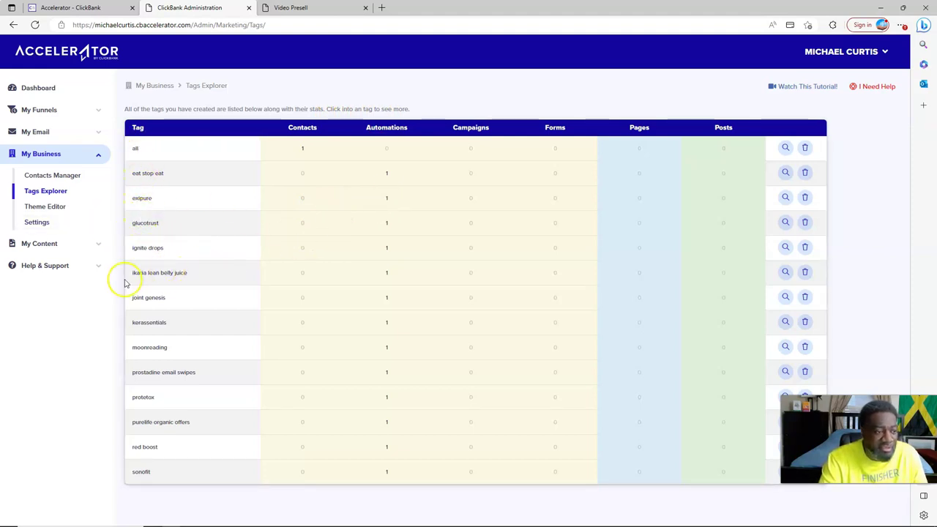
{"action": "left_click", "coordinate": [785, 272]}
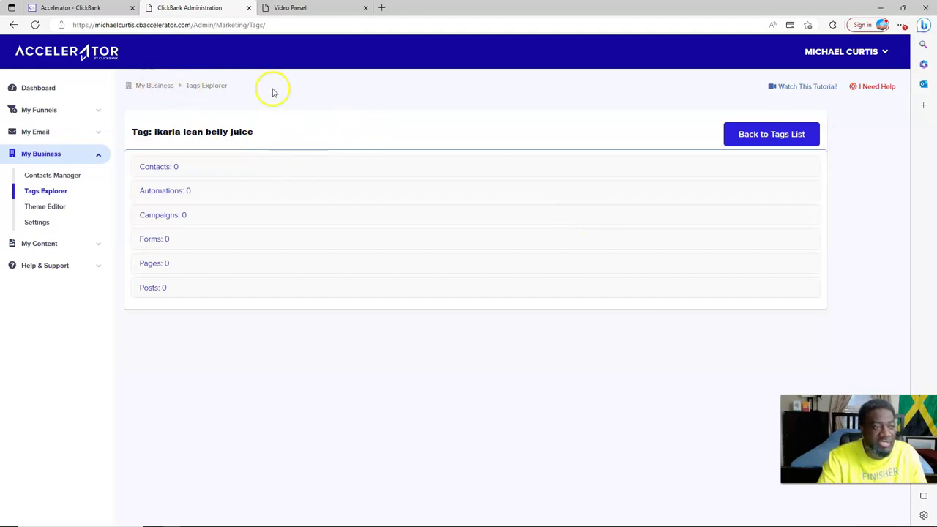
Step: Bring up the Tags Explorer overview tutorial and play it in full screen
{"action": "left_click", "coordinate": [808, 88]}
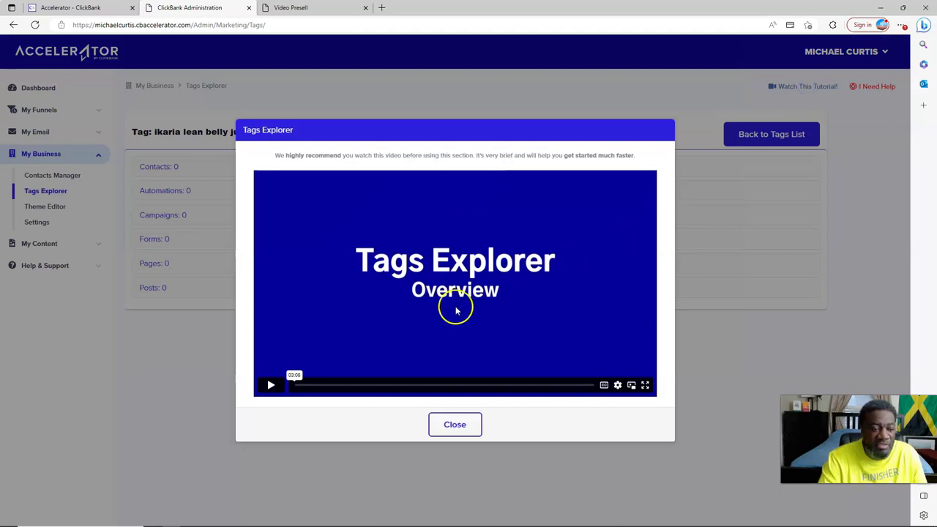
{"action": "left_click", "coordinate": [268, 387]}
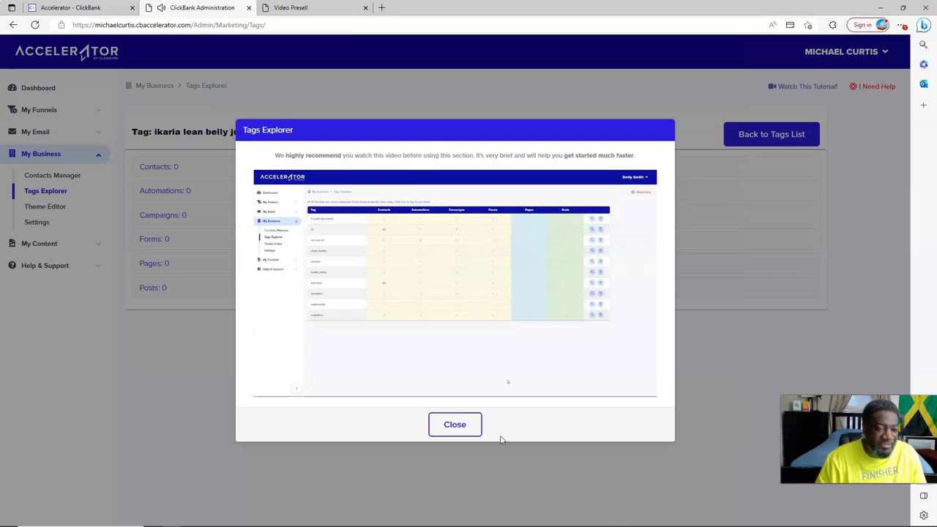
{"action": "mouse_move", "coordinate": [616, 385]}
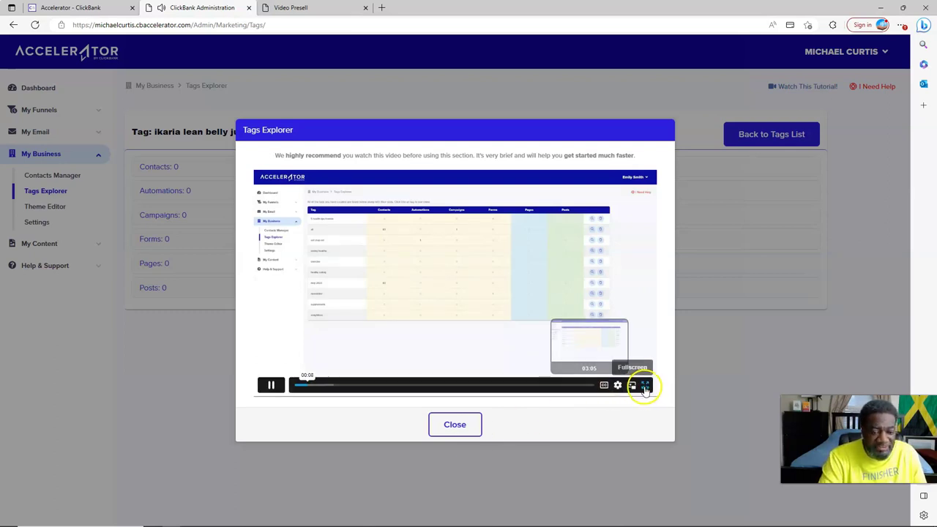
{"action": "left_click", "coordinate": [646, 386]}
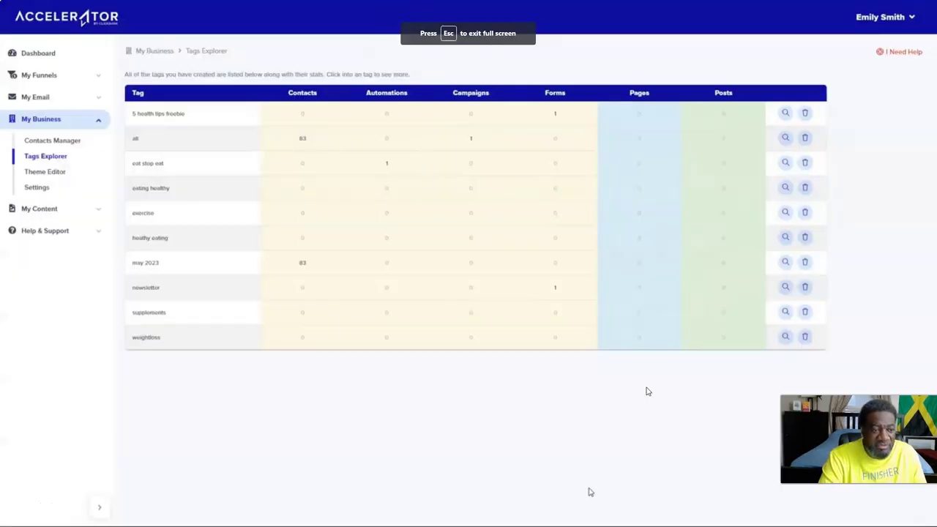
{"action": "mouse_move", "coordinate": [630, 400]}
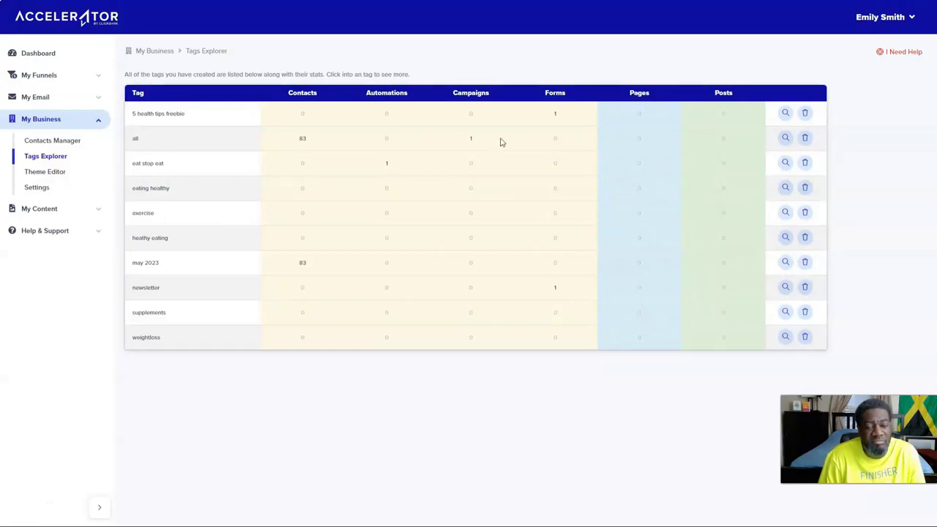
{"action": "left_click", "coordinate": [786, 139]}
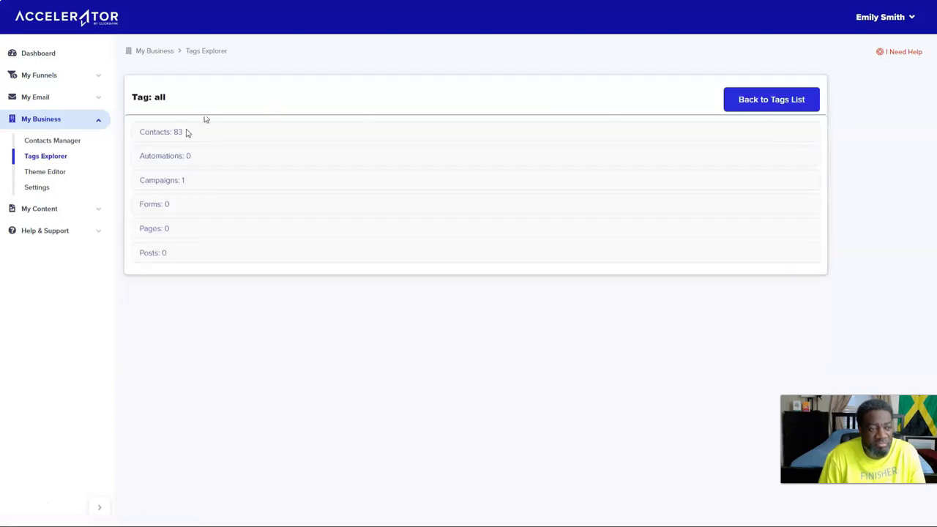
{"action": "left_click", "coordinate": [162, 133]}
{"action": "scroll", "coordinate": [350, 261], "scroll_direction": "down", "scroll_amount": 3}
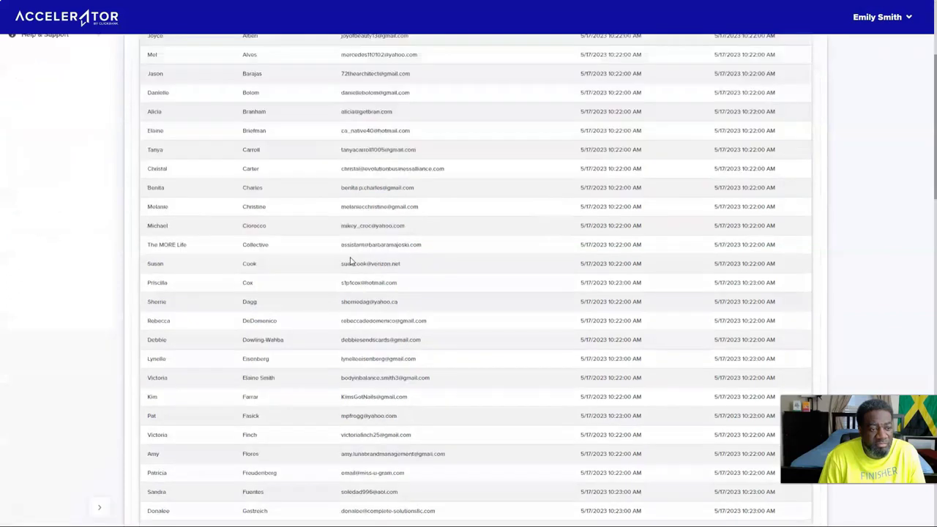
{"action": "scroll", "coordinate": [350, 261], "scroll_direction": "down", "scroll_amount": 10}
{"action": "scroll", "coordinate": [350, 261], "scroll_direction": "down", "scroll_amount": 1}
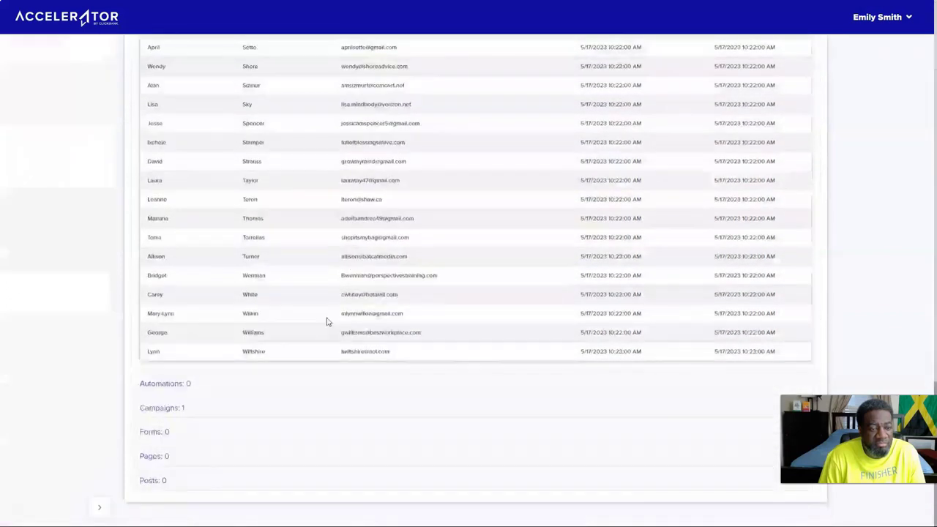
{"action": "left_click", "coordinate": [162, 410]}
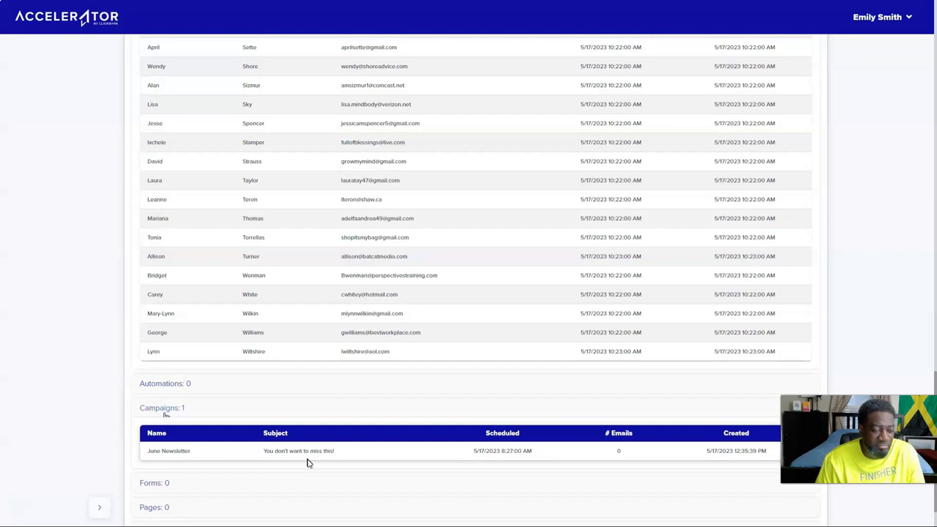
{"action": "scroll", "coordinate": [308, 463], "scroll_direction": "up", "scroll_amount": 20}
{"action": "left_click", "coordinate": [770, 105]}
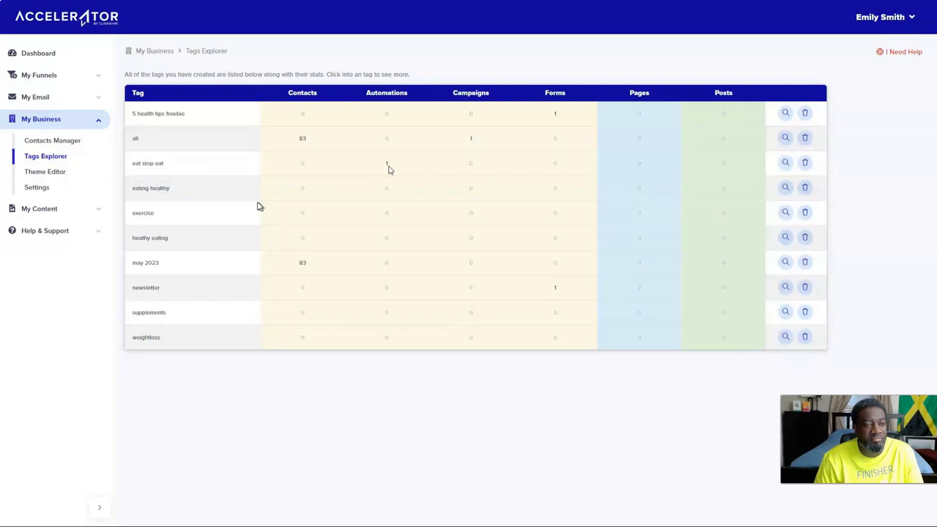
{"action": "left_click", "coordinate": [805, 163]}
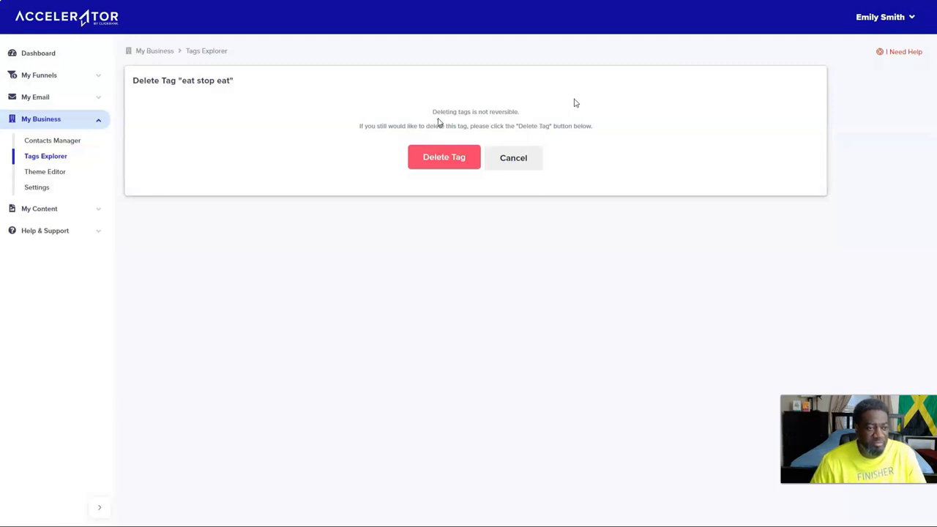
{"action": "left_click", "coordinate": [456, 159]}
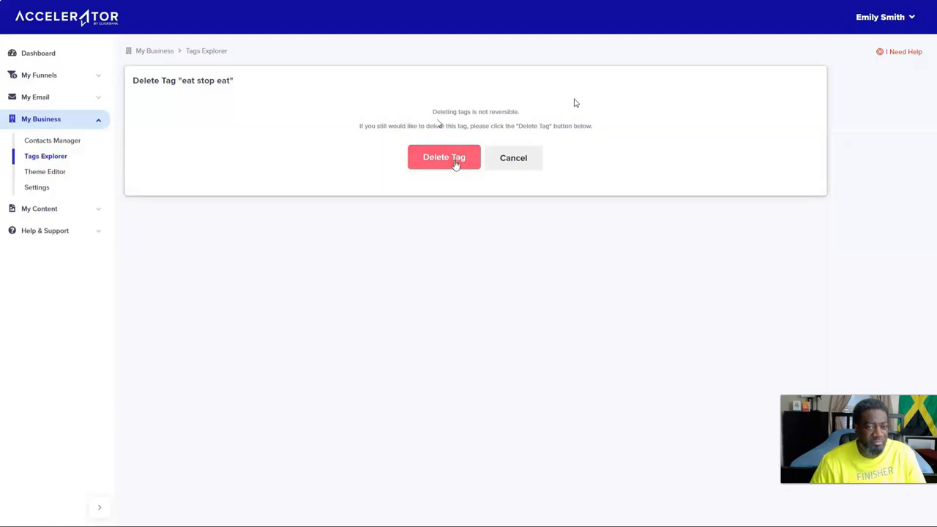
{"action": "left_click", "coordinate": [518, 47]}
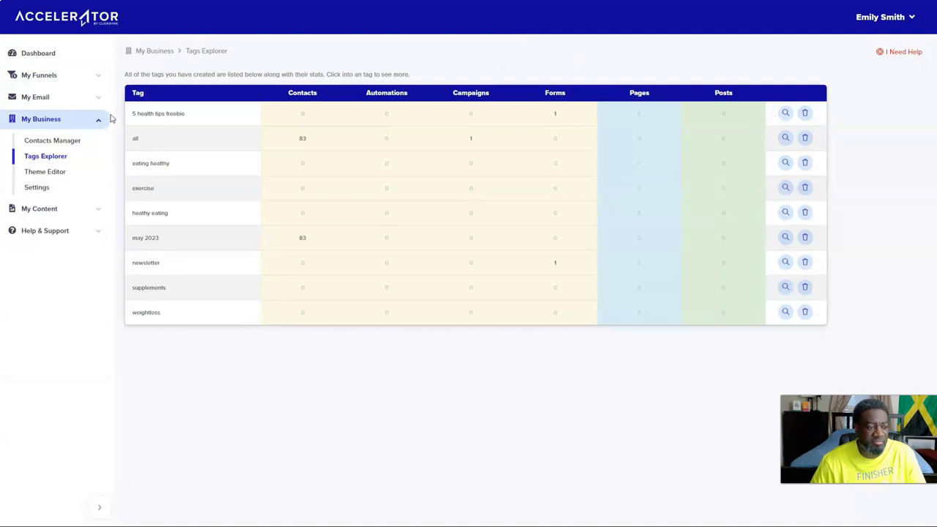
{"action": "left_click", "coordinate": [38, 99]}
{"action": "left_click", "coordinate": [58, 121]}
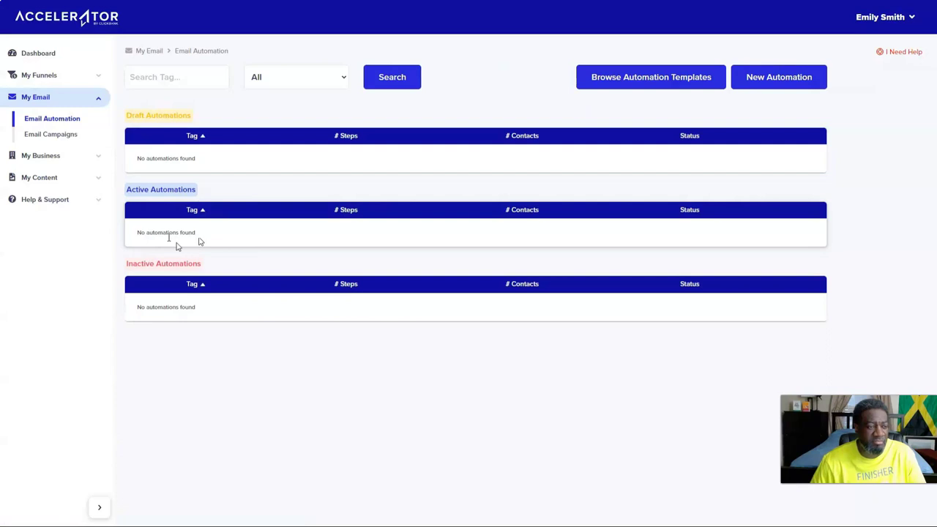
{"action": "left_click", "coordinate": [88, 155]}
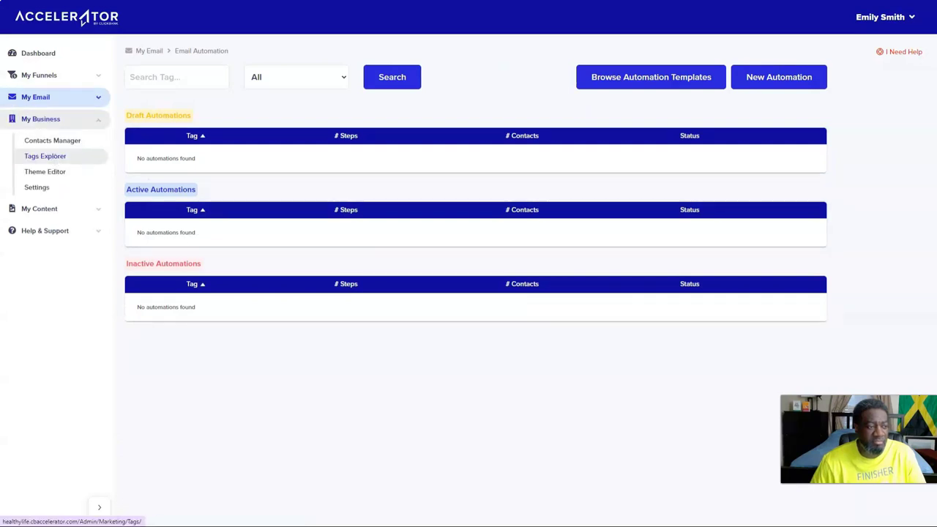
{"action": "left_click", "coordinate": [55, 157]}
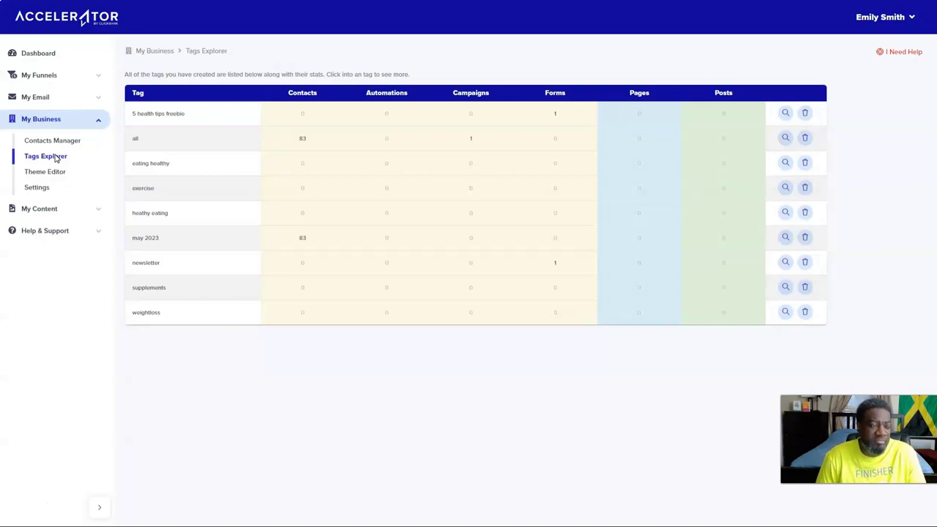
{"action": "key", "text": "F11"}
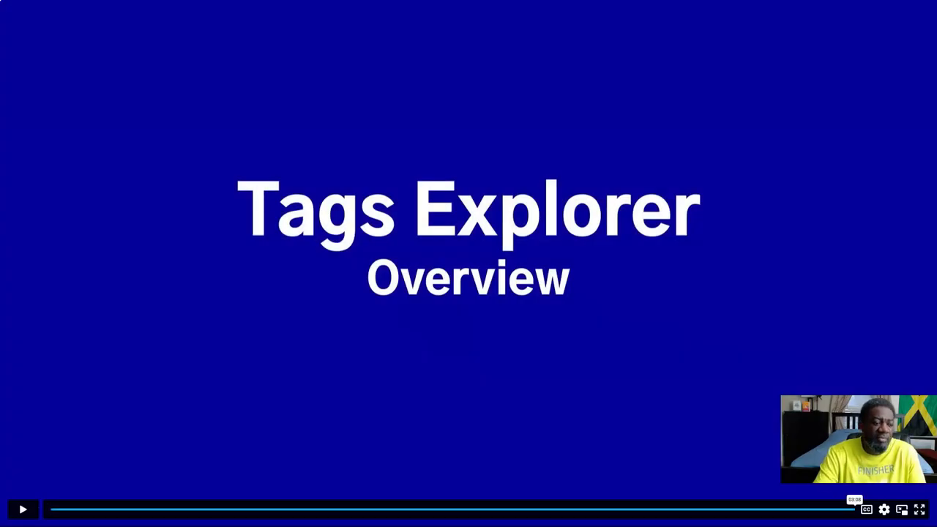
Step: Leave the full-screen view and close the Tags Explorer overview tutorial
{"action": "left_click", "coordinate": [919, 511]}
{"action": "left_click", "coordinate": [455, 425]}
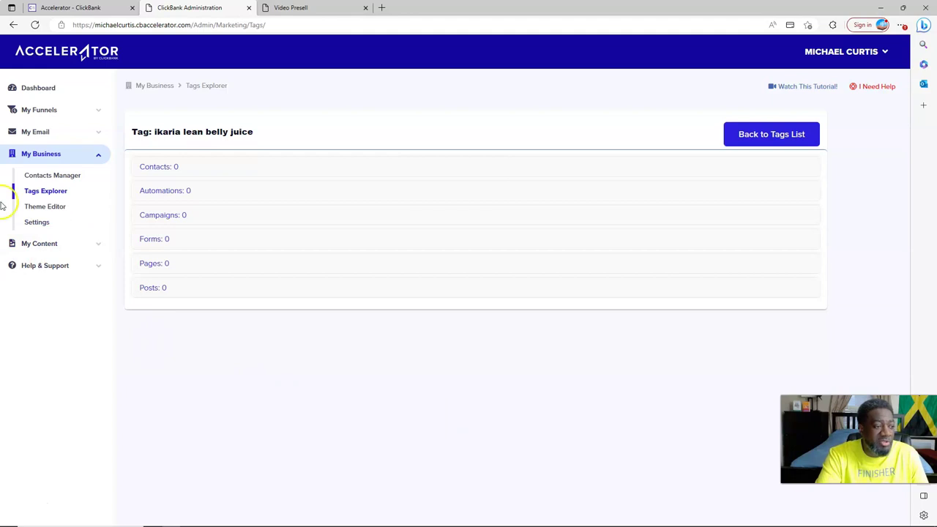
Step: Open the Theme Editor under My Business, dismiss its overview video, and choose to start customizing instead of picking a brand board
{"action": "left_click", "coordinate": [57, 210]}
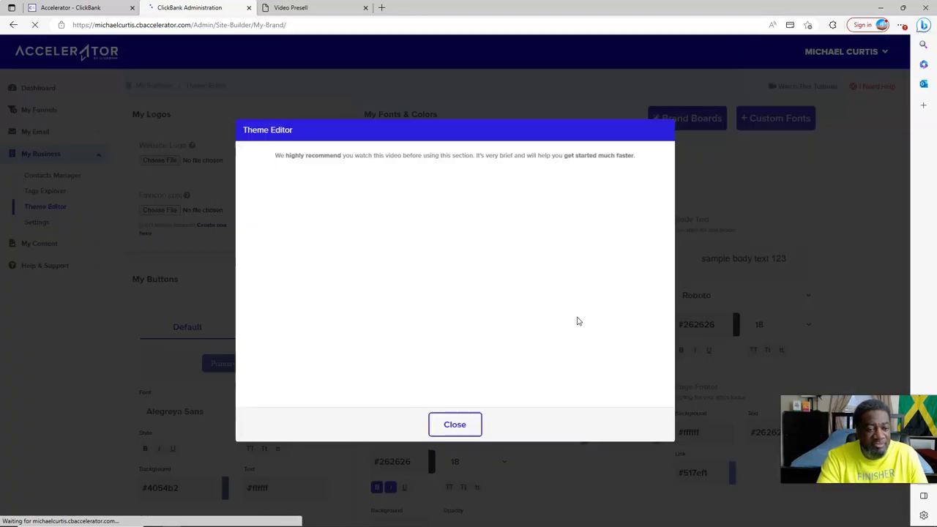
{"action": "left_click", "coordinate": [546, 318]}
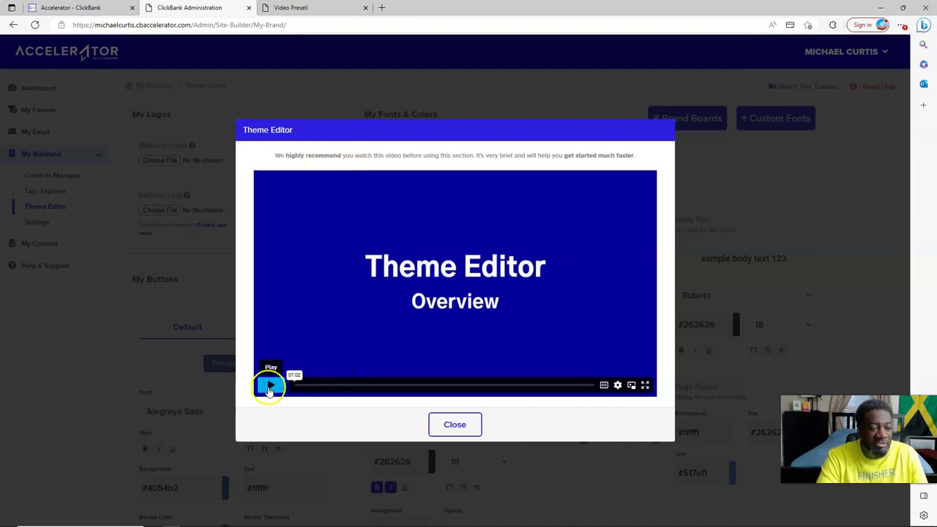
{"action": "left_click", "coordinate": [458, 428]}
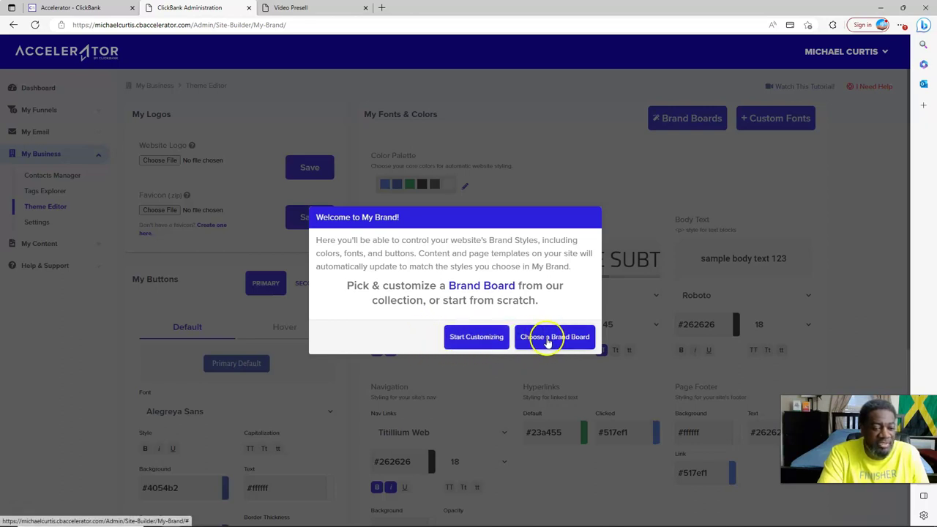
{"action": "left_click", "coordinate": [476, 336]}
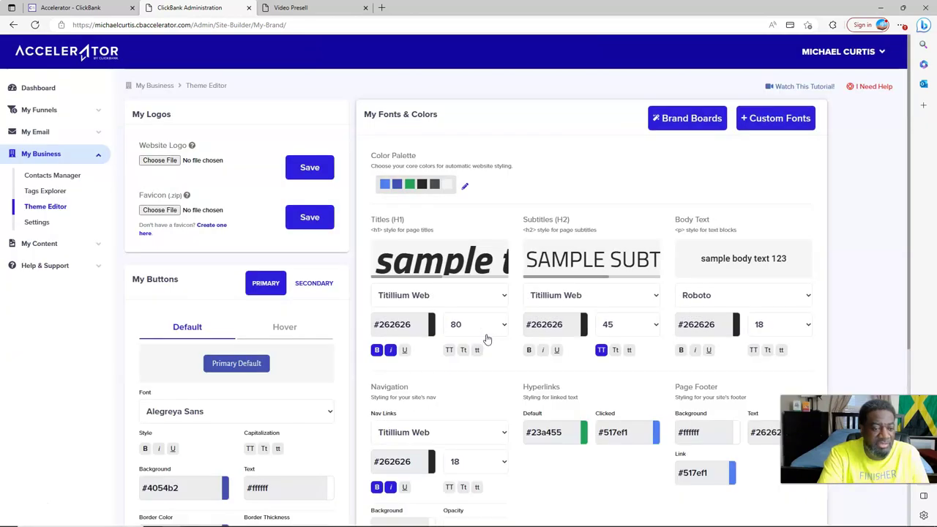
Step: Review the Theme Editor's styling options, viewing the font choices for Titles (H1) and Subtitles (H2) without changing them
{"action": "scroll", "coordinate": [555, 344], "scroll_direction": "down", "scroll_amount": 3}
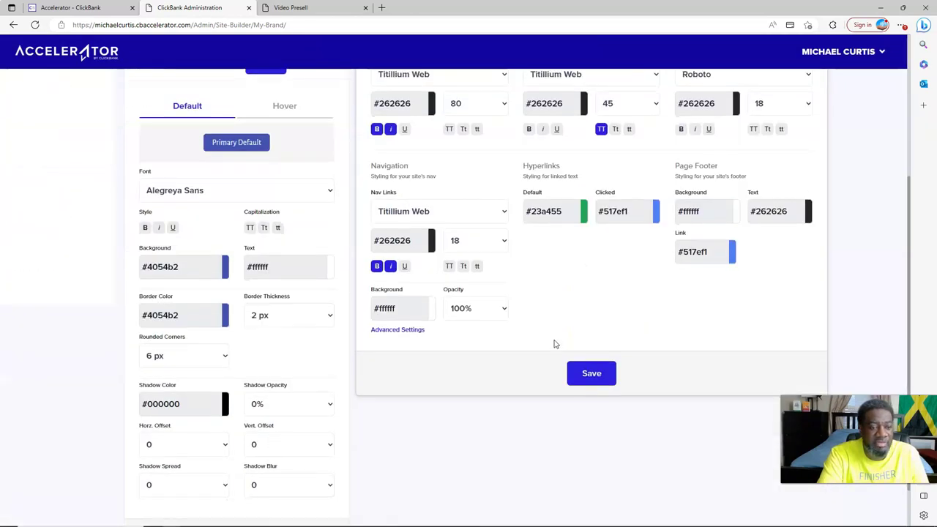
{"action": "scroll", "coordinate": [555, 344], "scroll_direction": "up", "scroll_amount": 3}
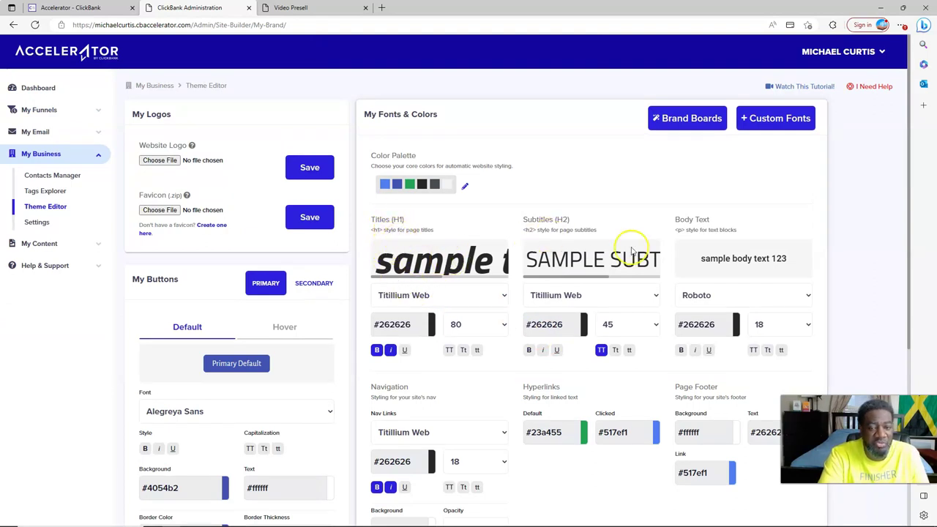
{"action": "scroll", "coordinate": [718, 244], "scroll_direction": "down", "scroll_amount": 2}
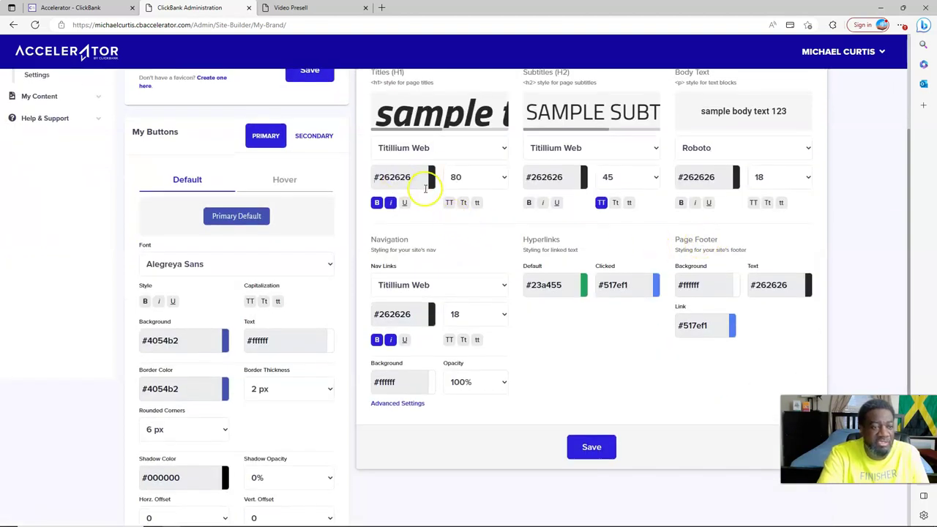
{"action": "scroll", "coordinate": [432, 198], "scroll_direction": "up", "scroll_amount": 1}
{"action": "left_click", "coordinate": [502, 222]}
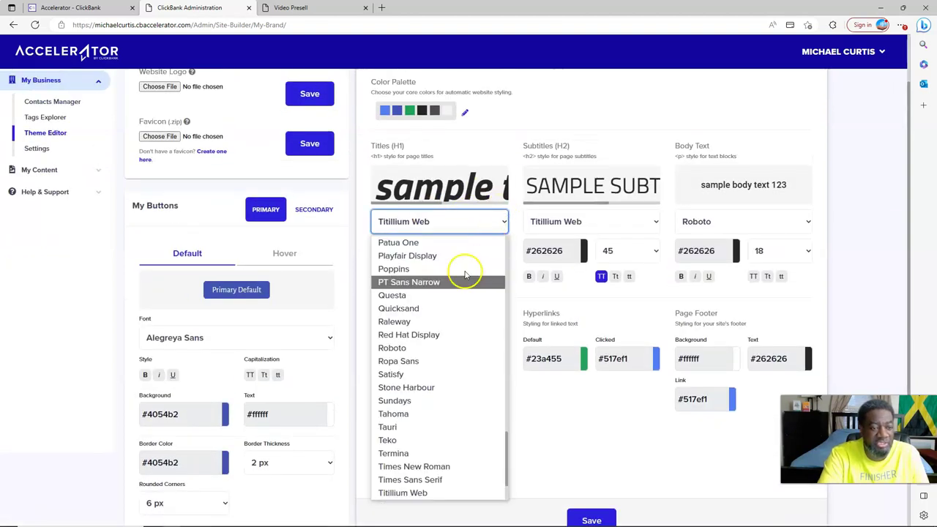
{"action": "left_click", "coordinate": [514, 232]}
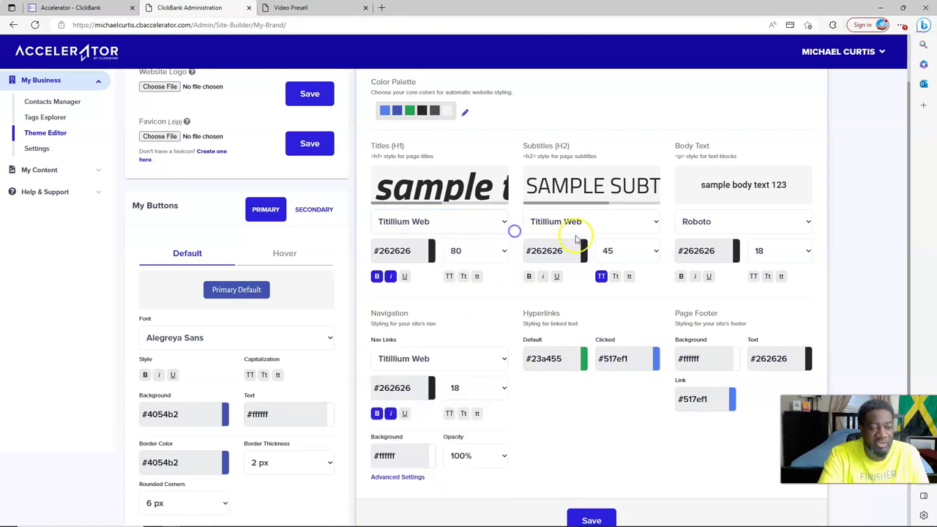
{"action": "left_click", "coordinate": [656, 222]}
{"action": "left_click", "coordinate": [656, 222]}
{"action": "scroll", "coordinate": [689, 226], "scroll_direction": "down", "scroll_amount": 1}
{"action": "scroll", "coordinate": [692, 226], "scroll_direction": "up", "scroll_amount": 1}
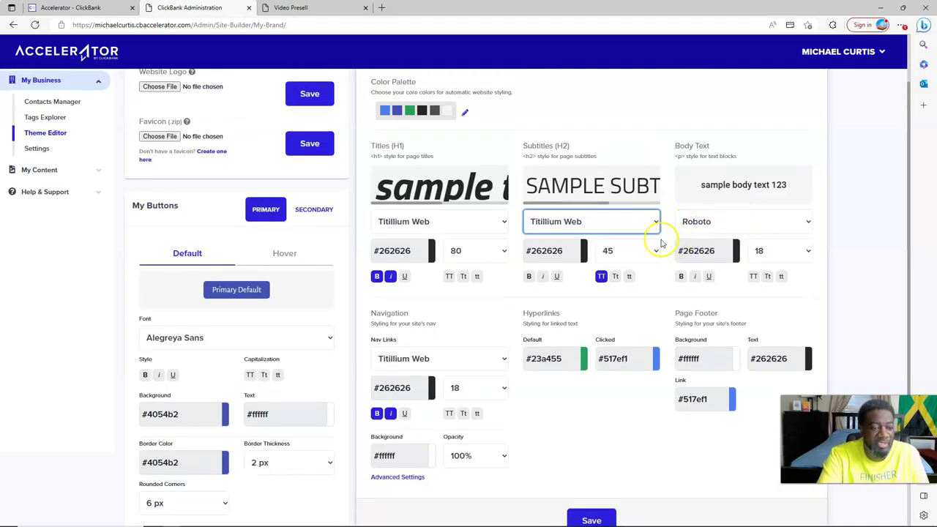
Step: View the color picker for the default hyperlink color and close it without choosing a new color
{"action": "scroll", "coordinate": [661, 242], "scroll_direction": "down", "scroll_amount": 2}
{"action": "scroll", "coordinate": [548, 279], "scroll_direction": "up", "scroll_amount": 1}
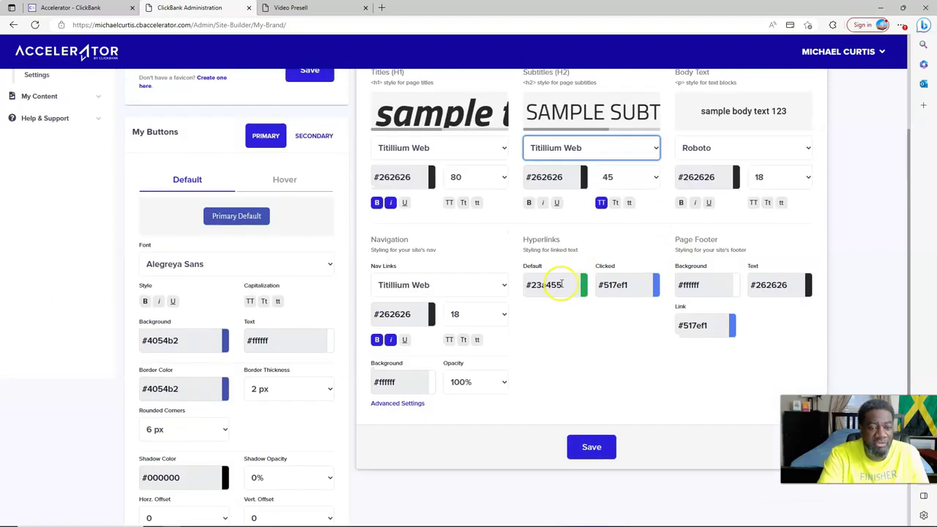
{"action": "left_click", "coordinate": [562, 284]}
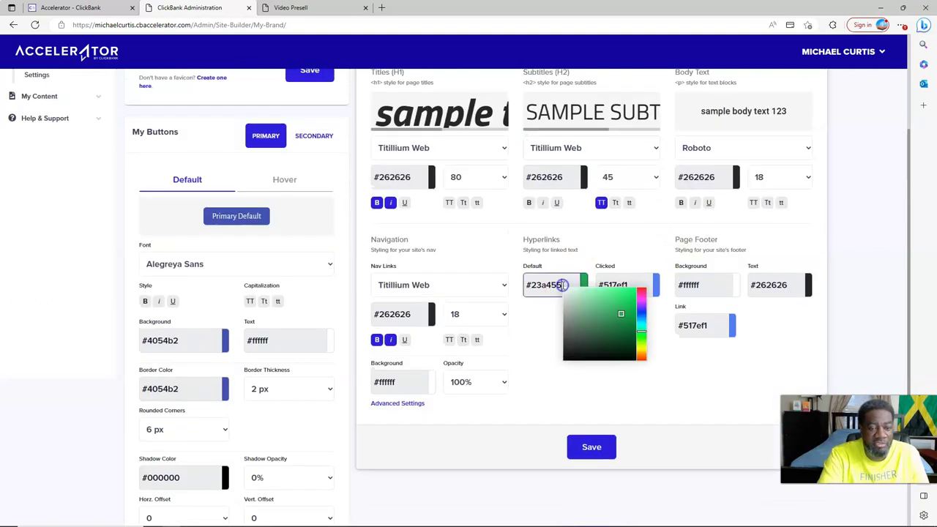
{"action": "left_click", "coordinate": [623, 253]}
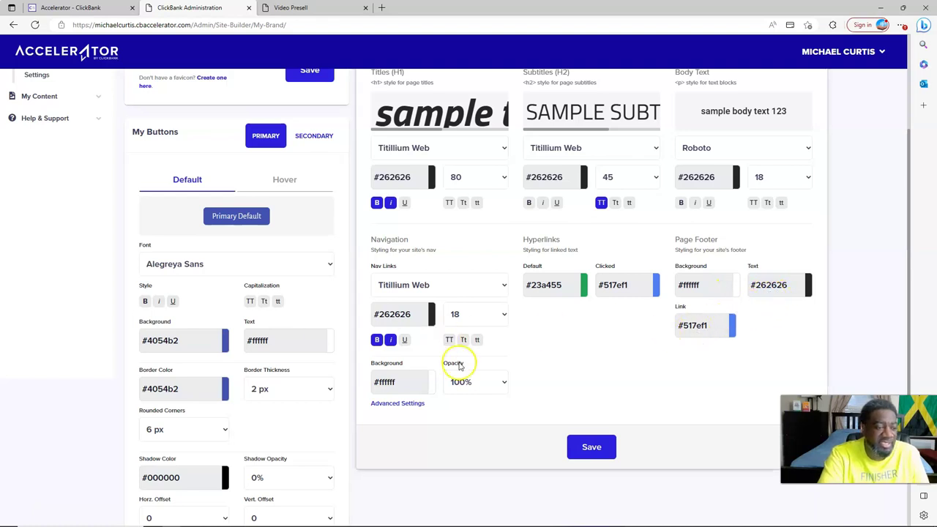
Step: Inspect the primary button's Hover styling under My Buttons and return to its Default styling
{"action": "scroll", "coordinate": [460, 370], "scroll_direction": "up", "scroll_amount": 4}
{"action": "scroll", "coordinate": [460, 366], "scroll_direction": "down", "scroll_amount": 6}
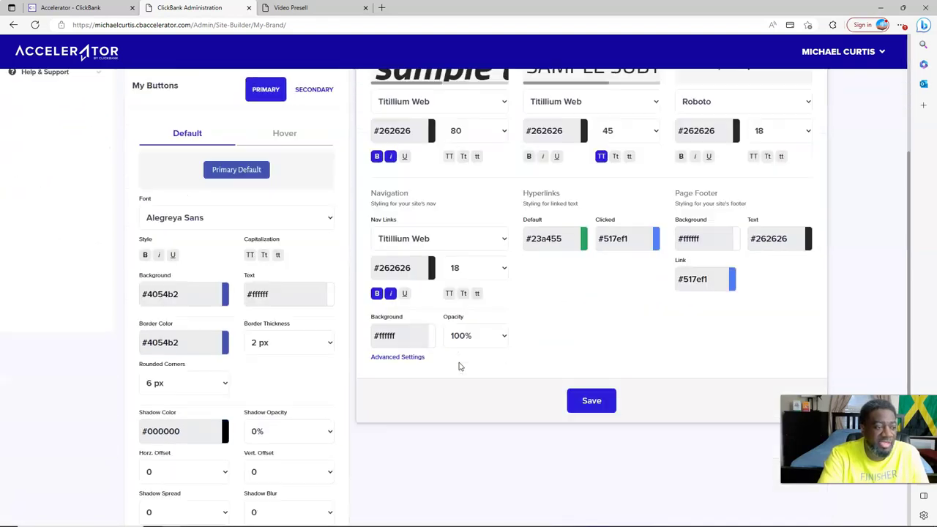
{"action": "scroll", "coordinate": [460, 366], "scroll_direction": "up", "scroll_amount": 2}
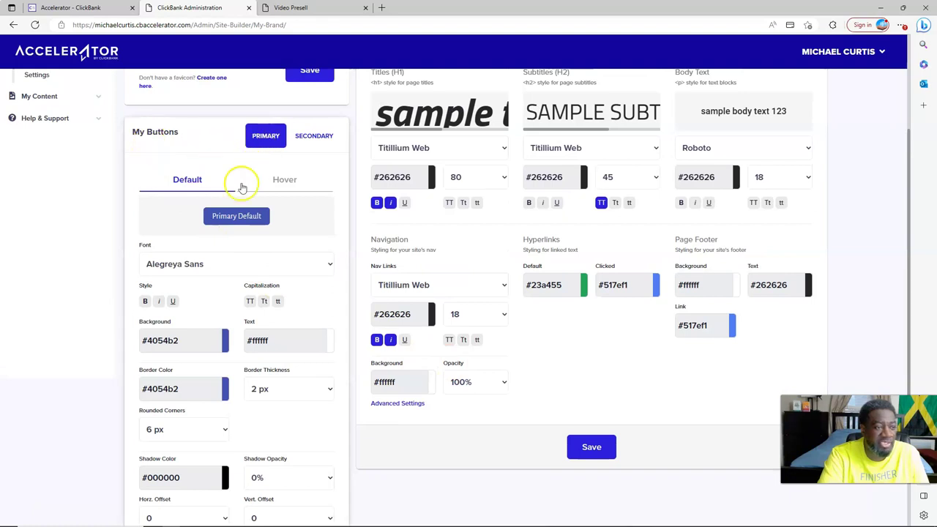
{"action": "left_click", "coordinate": [288, 182]}
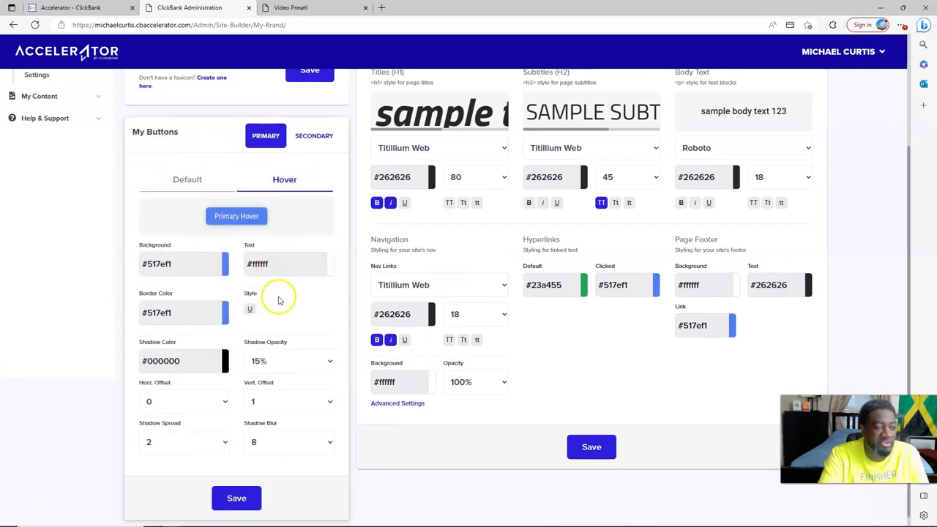
{"action": "left_click", "coordinate": [185, 180]}
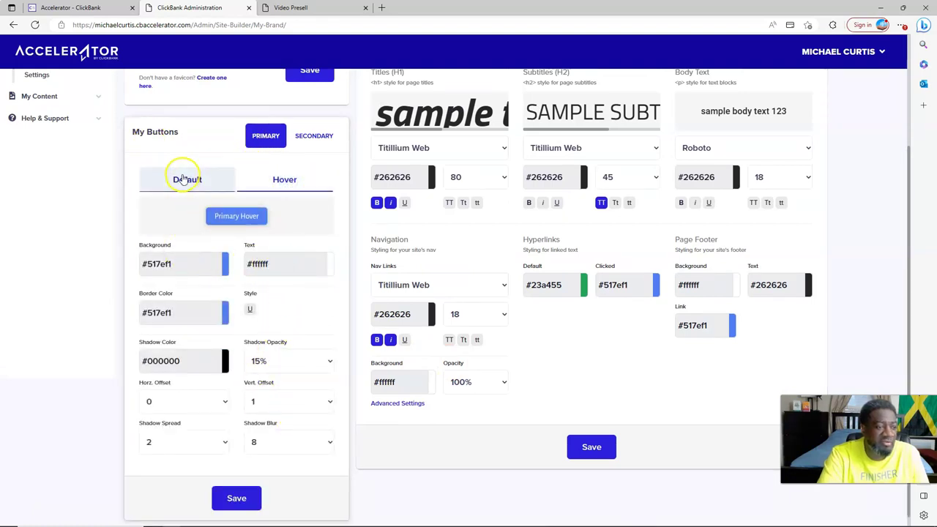
Step: View the secondary button's styling under My Buttons and return to the primary button's styling
{"action": "left_click", "coordinate": [310, 139]}
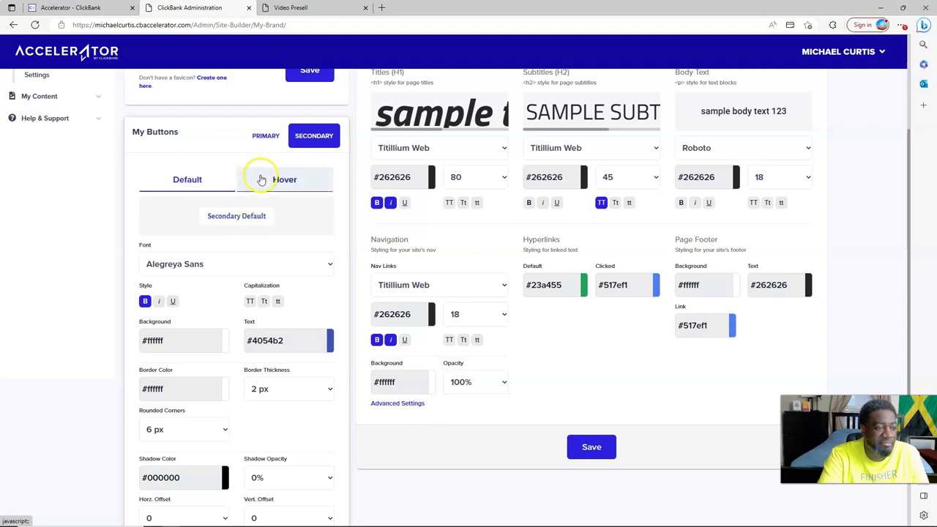
{"action": "left_click", "coordinate": [267, 140]}
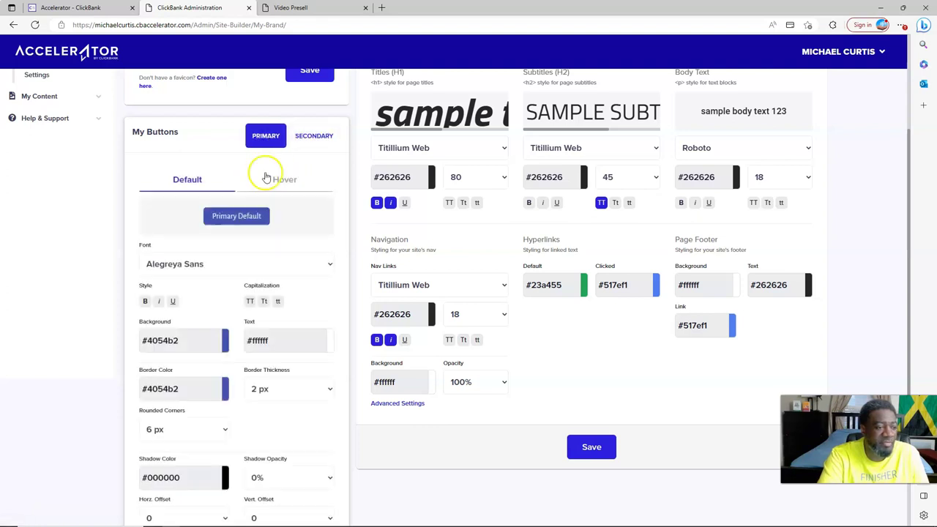
Step: Set the primary button's default background color to #2545e6
{"action": "scroll", "coordinate": [222, 309], "scroll_direction": "down", "scroll_amount": 1}
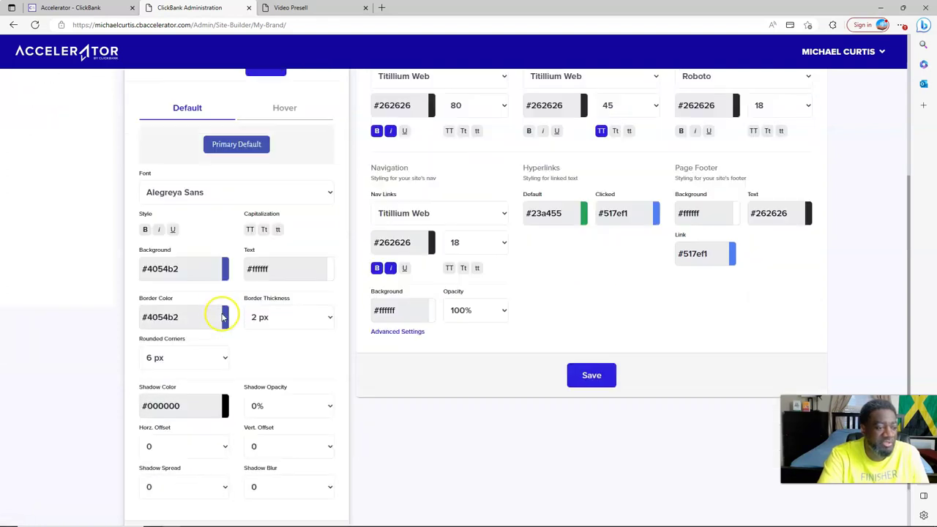
{"action": "left_click", "coordinate": [193, 267]}
{"action": "left_click", "coordinate": [224, 224]}
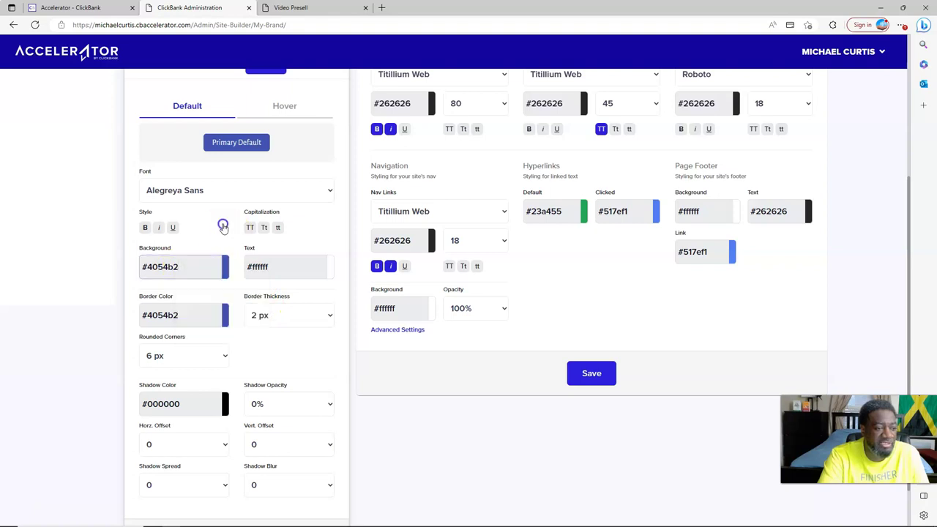
{"action": "scroll", "coordinate": [224, 229], "scroll_direction": "up", "scroll_amount": 1}
{"action": "scroll", "coordinate": [195, 344], "scroll_direction": "down", "scroll_amount": 1}
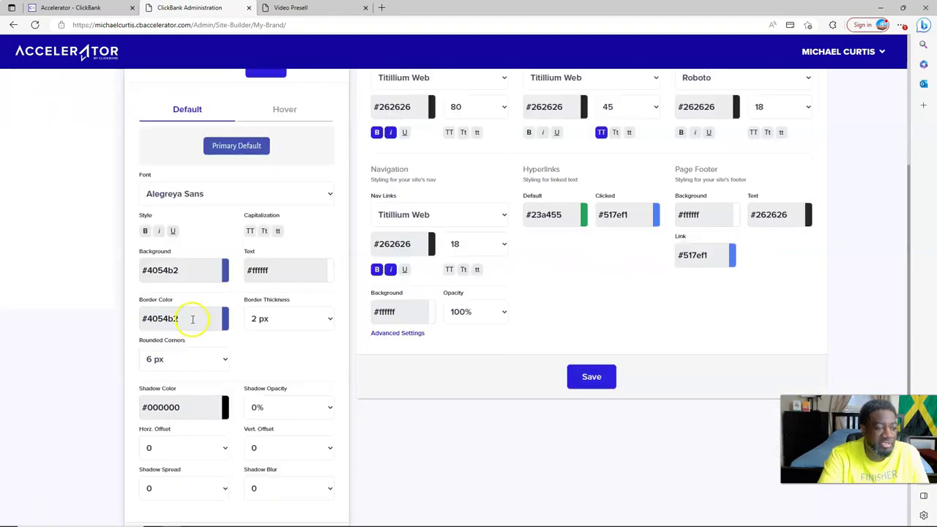
{"action": "left_click", "coordinate": [199, 268]}
{"action": "left_click_drag", "start_coordinate": [229, 293], "coordinate": [233, 287]}
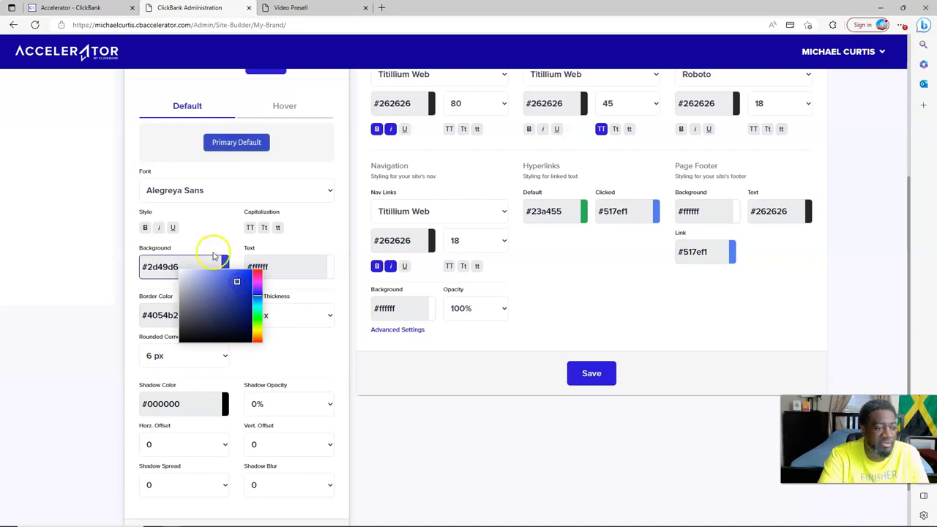
{"action": "scroll", "coordinate": [220, 307], "scroll_direction": "up", "scroll_amount": 2}
{"action": "scroll", "coordinate": [224, 318], "scroll_direction": "down", "scroll_amount": 1}
{"action": "mouse_move", "coordinate": [236, 354]}
{"action": "left_mouse_down"}
{"action": "mouse_move", "coordinate": [201, 362]}
{"action": "mouse_move", "coordinate": [190, 391]}
{"action": "mouse_move", "coordinate": [193, 381]}
{"action": "mouse_move", "coordinate": [218, 384]}
{"action": "mouse_move", "coordinate": [238, 351]}
{"action": "left_mouse_up"}
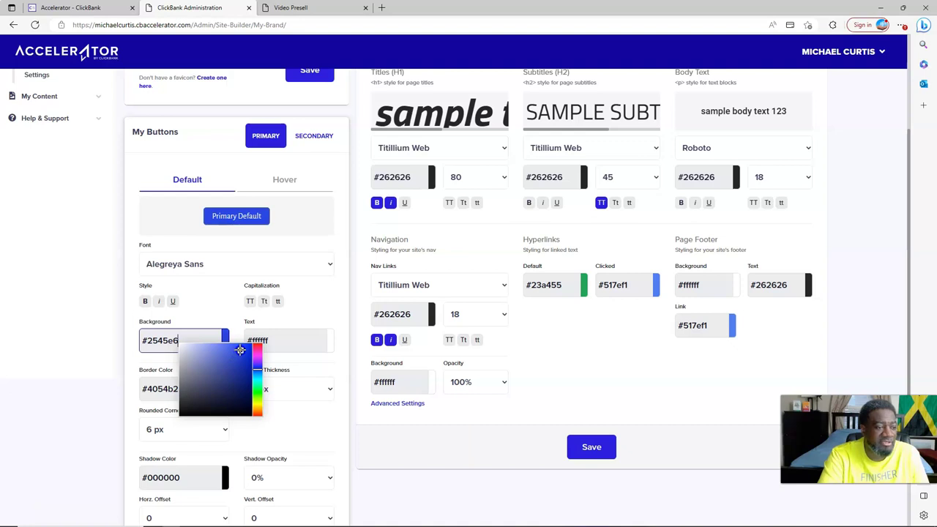
{"action": "left_click", "coordinate": [223, 303]}
{"action": "scroll", "coordinate": [227, 307], "scroll_direction": "down", "scroll_amount": 1}
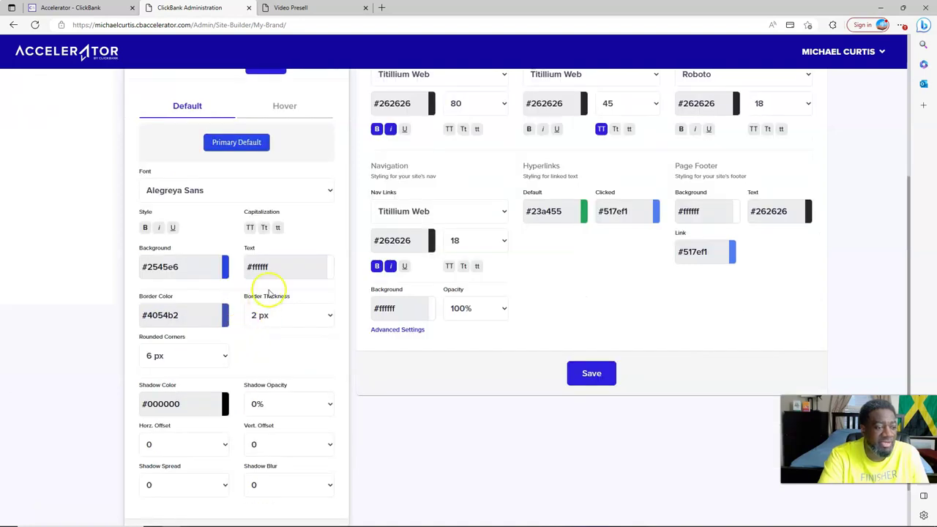
Step: View the primary button's text color picker and its border and shadow options without changing them
{"action": "left_click", "coordinate": [278, 267]}
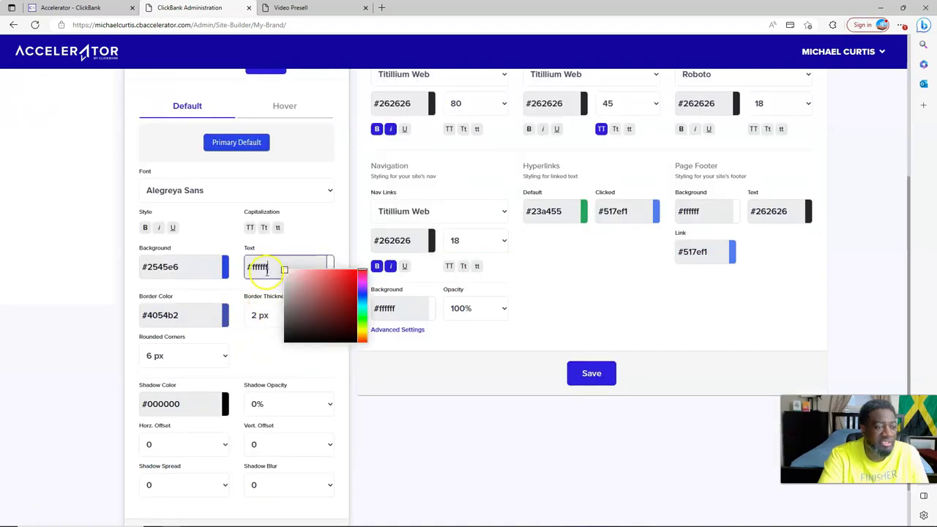
{"action": "left_click", "coordinate": [235, 328]}
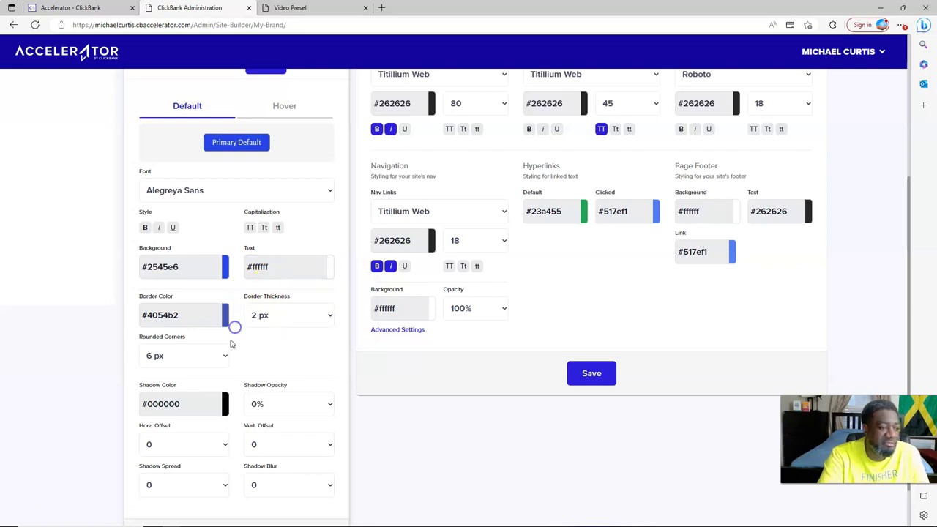
{"action": "scroll", "coordinate": [230, 322], "scroll_direction": "down", "scroll_amount": 1}
{"action": "scroll", "coordinate": [220, 315], "scroll_direction": "up", "scroll_amount": 2}
{"action": "scroll", "coordinate": [229, 326], "scroll_direction": "down", "scroll_amount": 2}
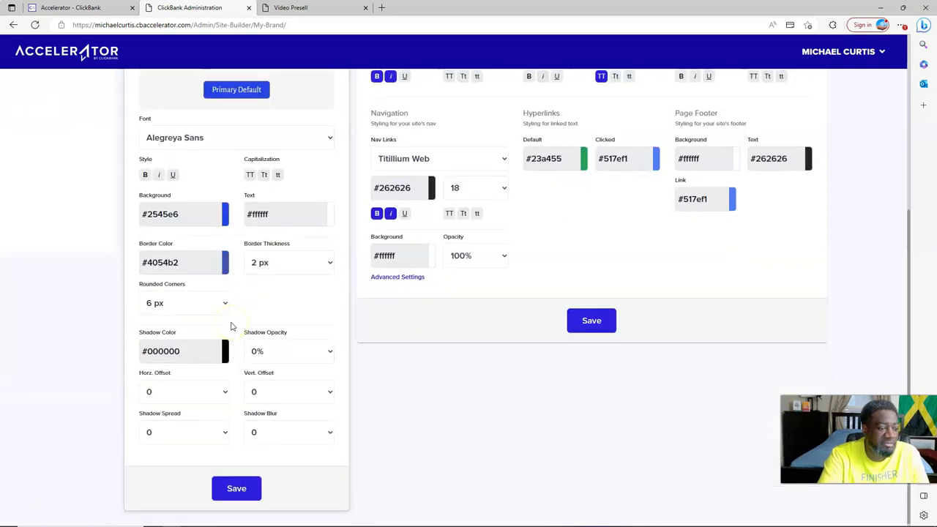
{"action": "scroll", "coordinate": [247, 352], "scroll_direction": "up", "scroll_amount": 5}
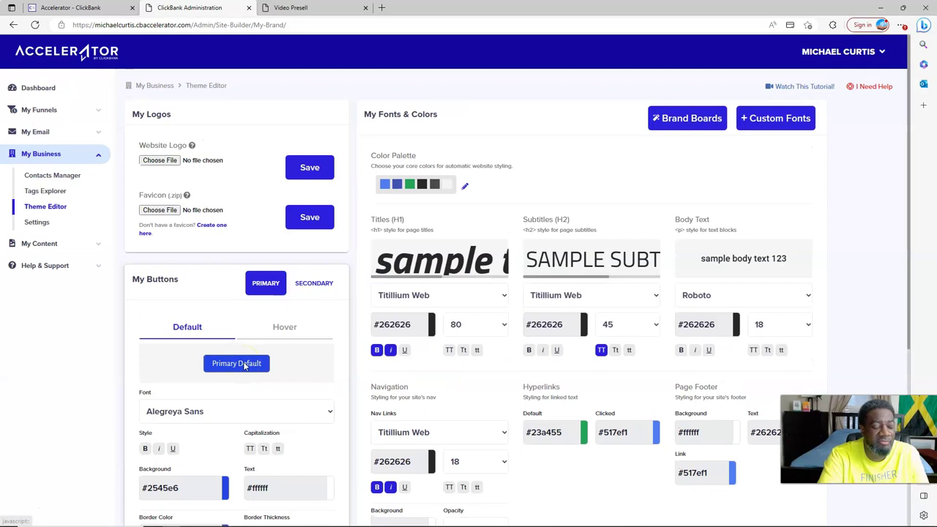
Step: Check the Watch Video button on the open Video Presell page against the Theme Editor's primary button, ending in the Theme Editor
{"action": "left_click", "coordinate": [292, 8]}
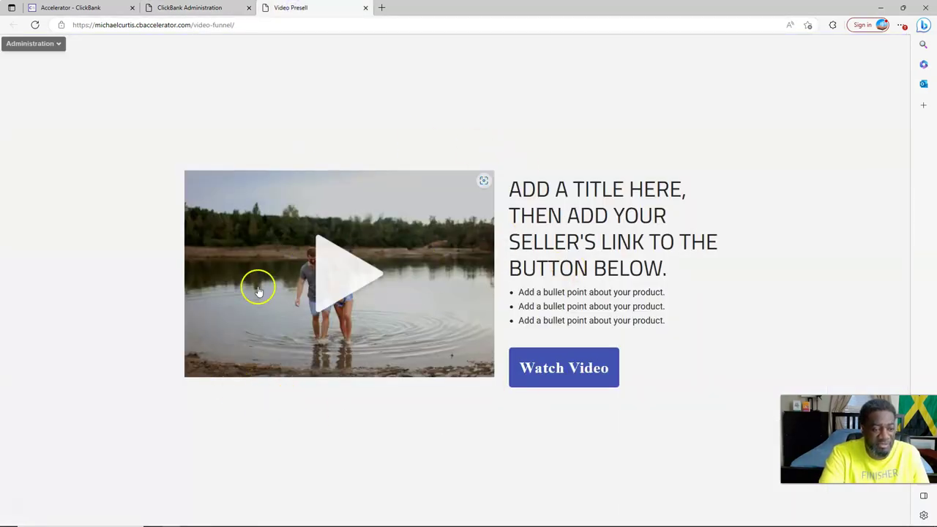
{"action": "left_click", "coordinate": [207, 7]}
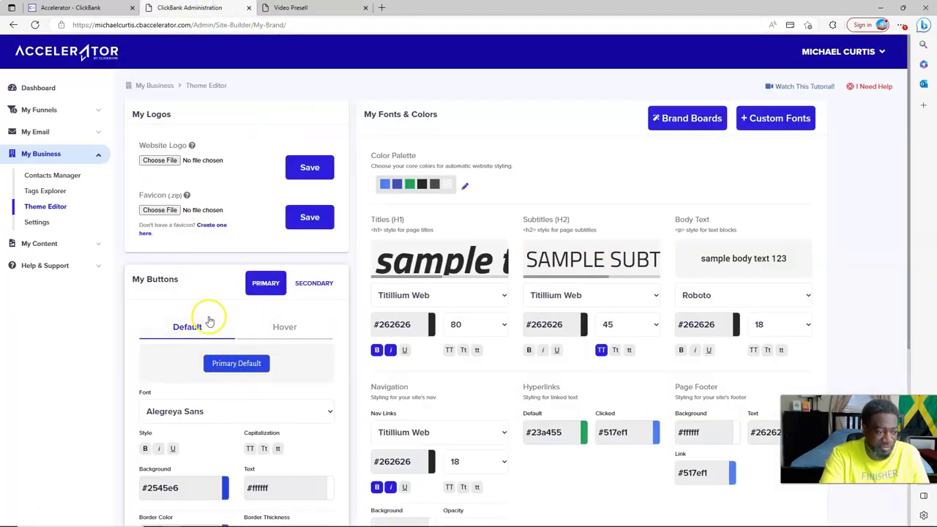
{"action": "left_click", "coordinate": [297, 7]}
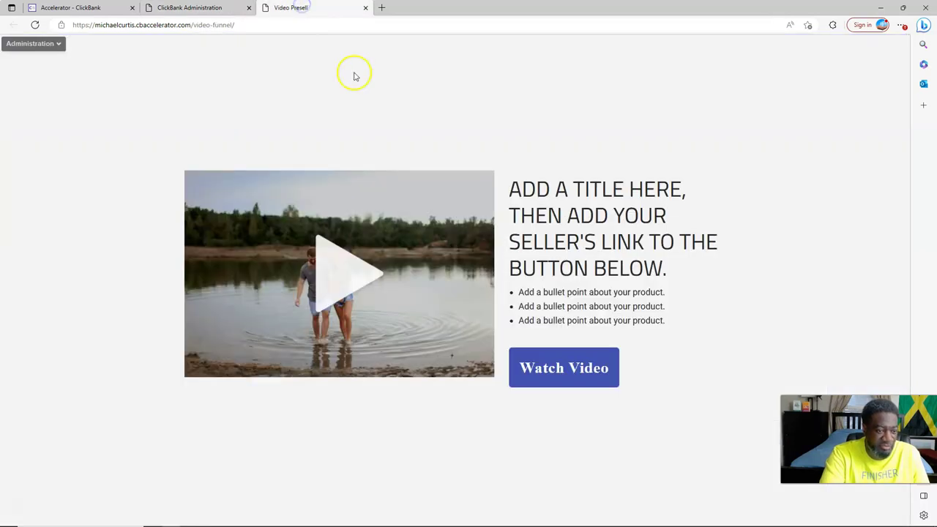
{"action": "left_click", "coordinate": [186, 7]}
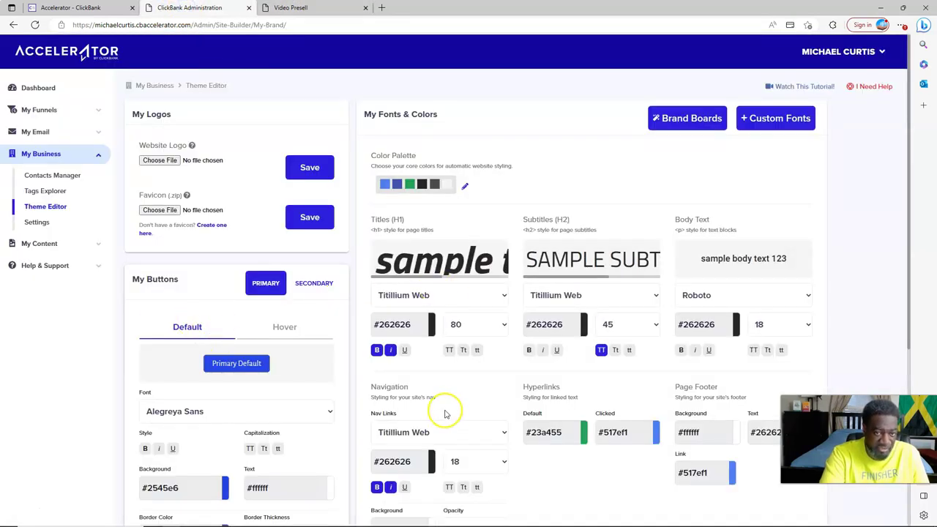
{"action": "scroll", "coordinate": [287, 370], "scroll_direction": "down", "scroll_amount": 4}
{"action": "scroll", "coordinate": [286, 372], "scroll_direction": "up", "scroll_amount": 4}
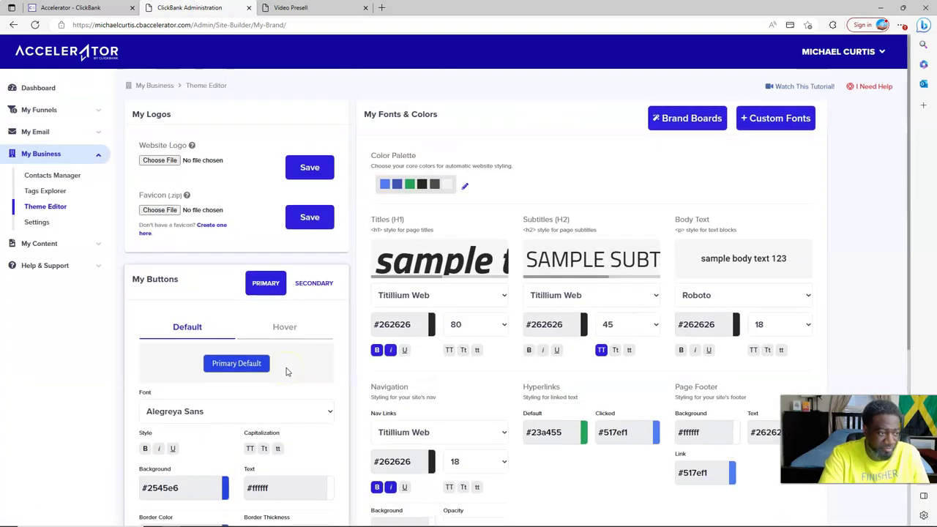
Step: Open Settings under My Business and dismiss its overview video
{"action": "left_click", "coordinate": [37, 222]}
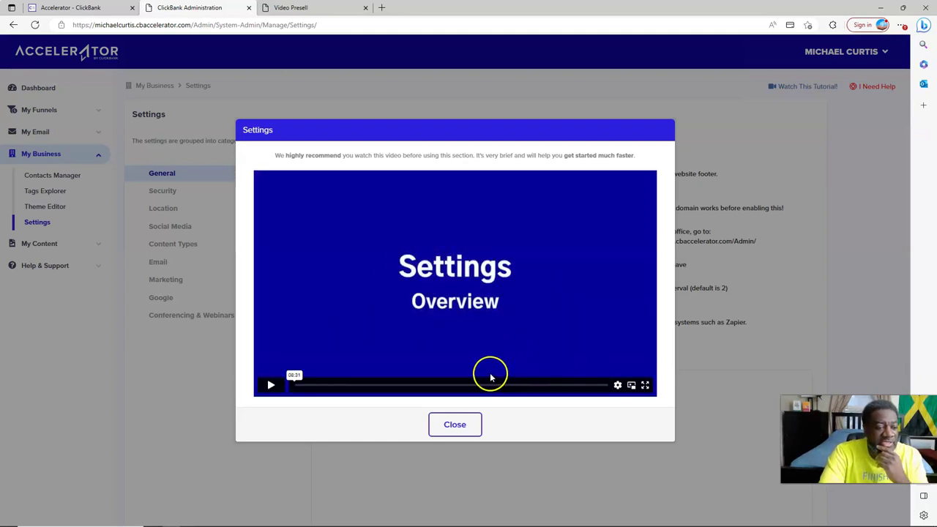
{"action": "left_click", "coordinate": [462, 425]}
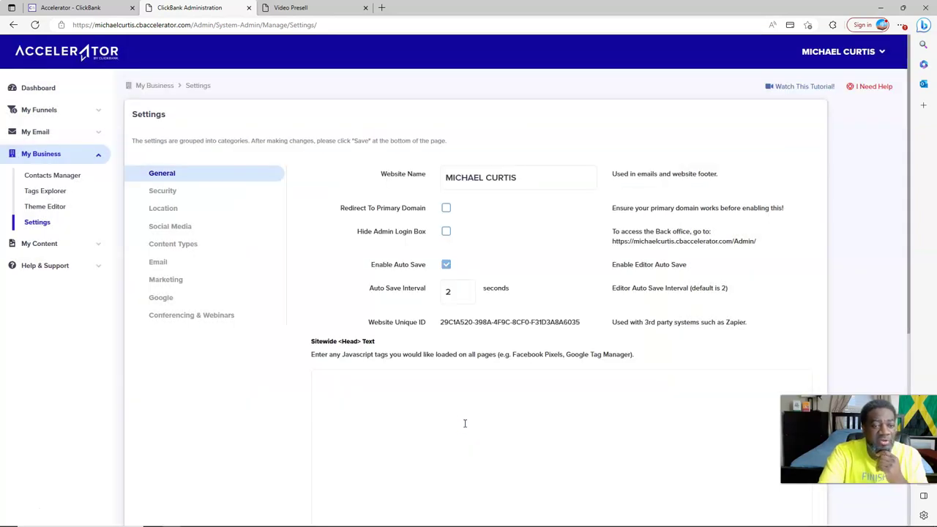
Step: Review the General settings, including the website name, domain redirect, admin login box and auto-save options
{"action": "left_click", "coordinate": [524, 178]}
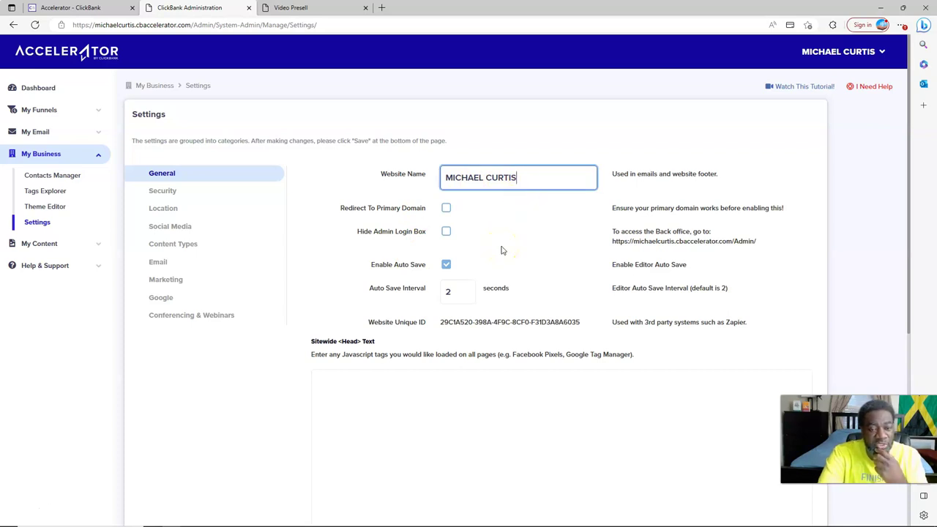
{"action": "scroll", "coordinate": [502, 250], "scroll_direction": "down", "scroll_amount": 1}
{"action": "scroll", "coordinate": [502, 251], "scroll_direction": "up", "scroll_amount": 1}
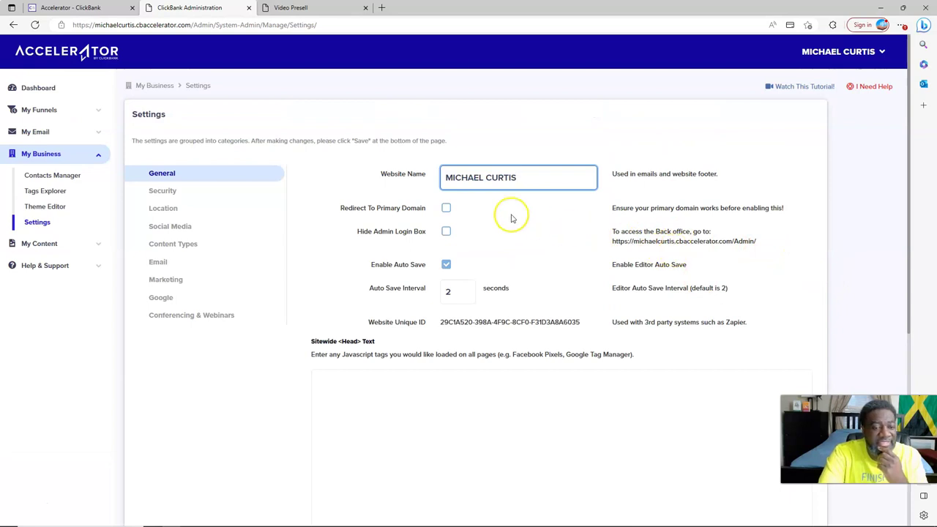
{"action": "scroll", "coordinate": [512, 217], "scroll_direction": "down", "scroll_amount": 1}
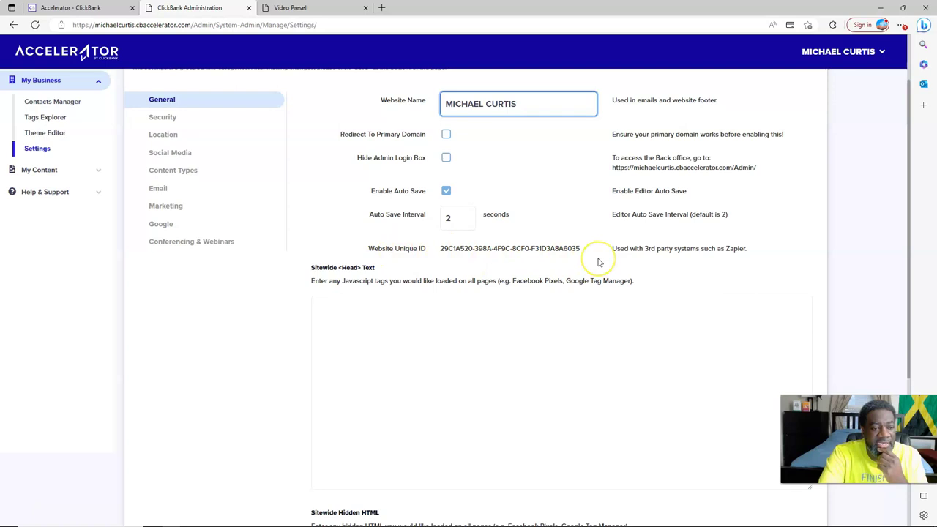
{"action": "scroll", "coordinate": [599, 262], "scroll_direction": "down", "scroll_amount": 3}
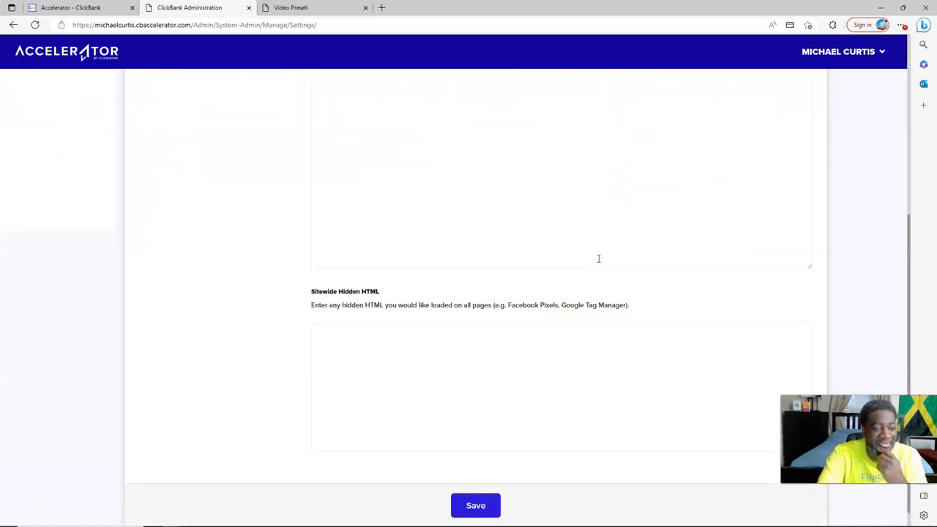
{"action": "scroll", "coordinate": [598, 259], "scroll_direction": "up", "scroll_amount": 4}
{"action": "scroll", "coordinate": [599, 262], "scroll_direction": "down", "scroll_amount": 1}
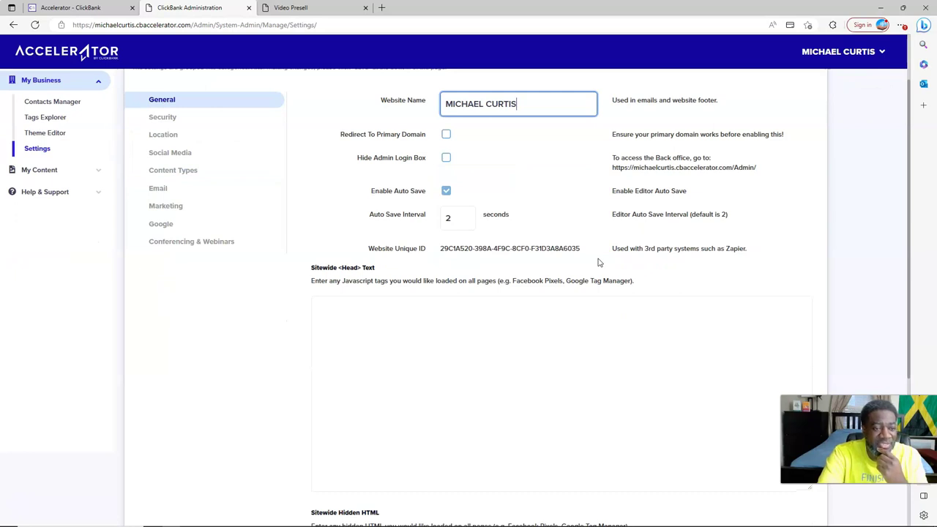
{"action": "scroll", "coordinate": [599, 262], "scroll_direction": "up", "scroll_amount": 1}
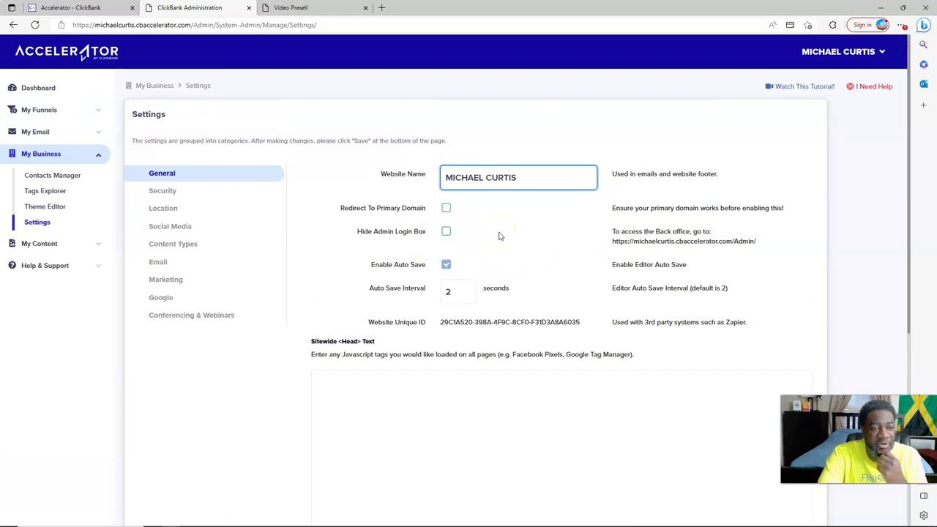
Step: Examine the Sitewide Head Text and Sitewide Hidden HTML fields in the General settings
{"action": "scroll", "coordinate": [499, 235], "scroll_direction": "down", "scroll_amount": 4}
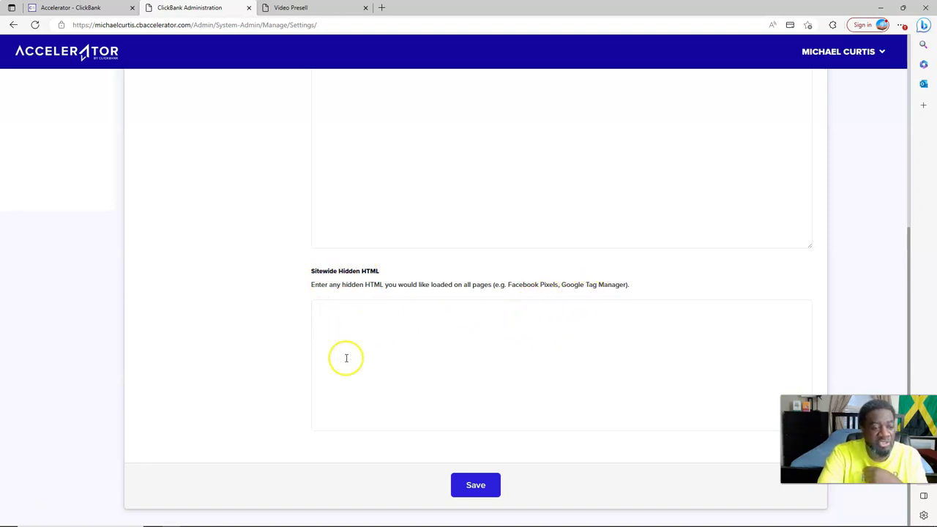
{"action": "scroll", "coordinate": [464, 364], "scroll_direction": "up", "scroll_amount": 2}
{"action": "scroll", "coordinate": [464, 364], "scroll_direction": "down", "scroll_amount": 1}
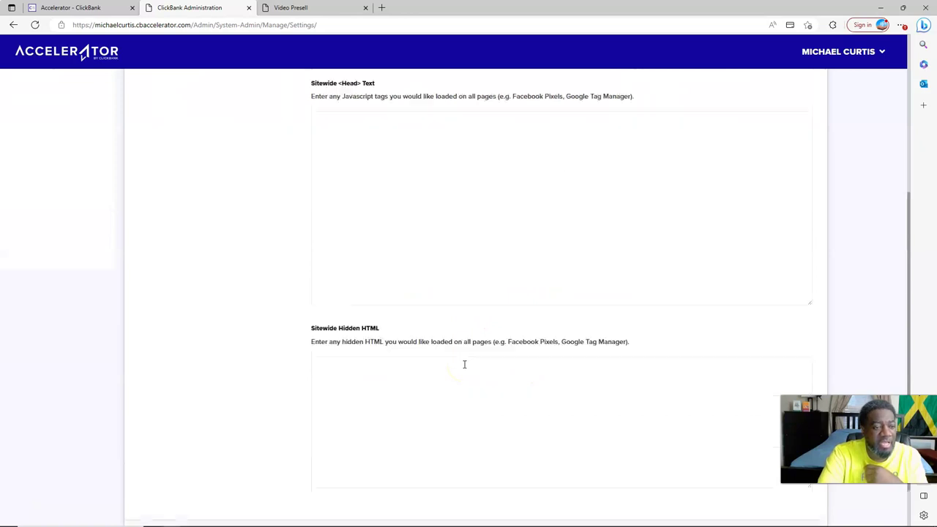
{"action": "scroll", "coordinate": [464, 364], "scroll_direction": "down", "scroll_amount": 1}
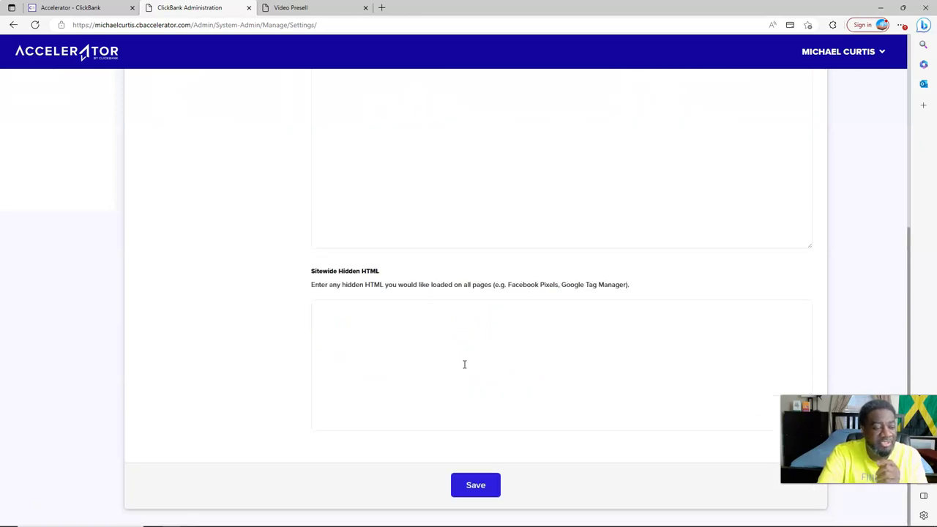
{"action": "scroll", "coordinate": [464, 364], "scroll_direction": "up", "scroll_amount": 3}
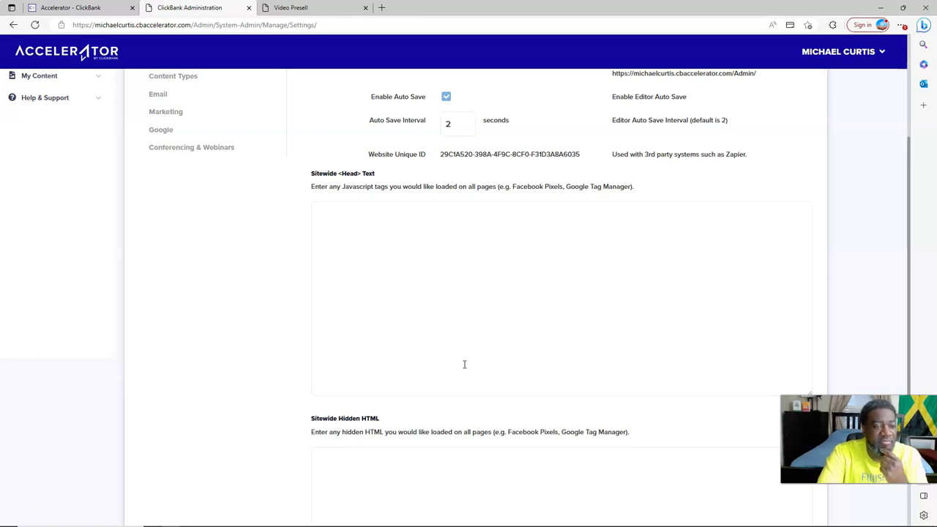
{"action": "scroll", "coordinate": [465, 364], "scroll_direction": "down", "scroll_amount": 1}
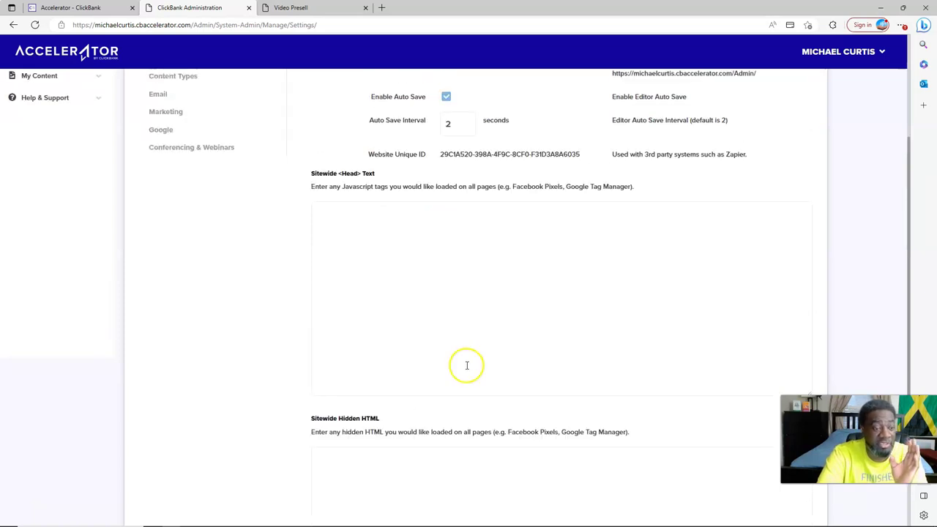
{"action": "scroll", "coordinate": [363, 235], "scroll_direction": "down", "scroll_amount": 3}
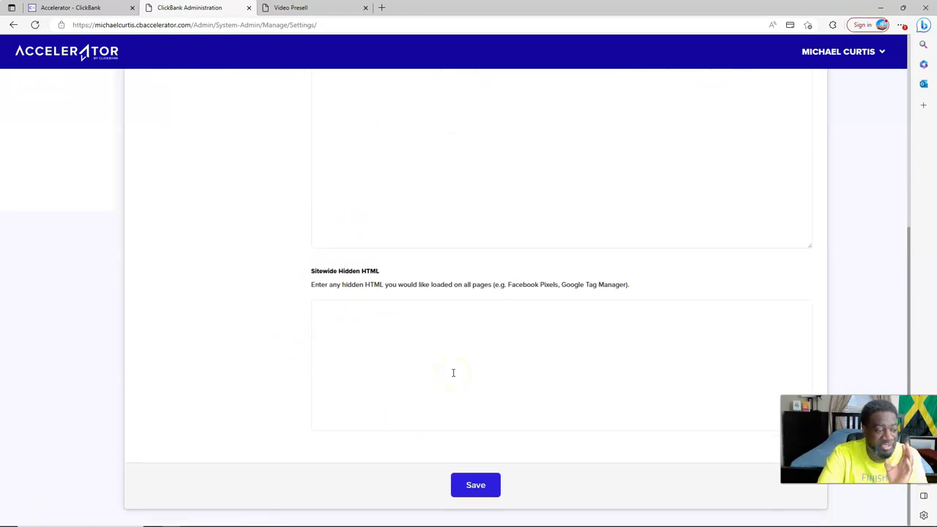
{"action": "scroll", "coordinate": [453, 373], "scroll_direction": "up", "scroll_amount": 4}
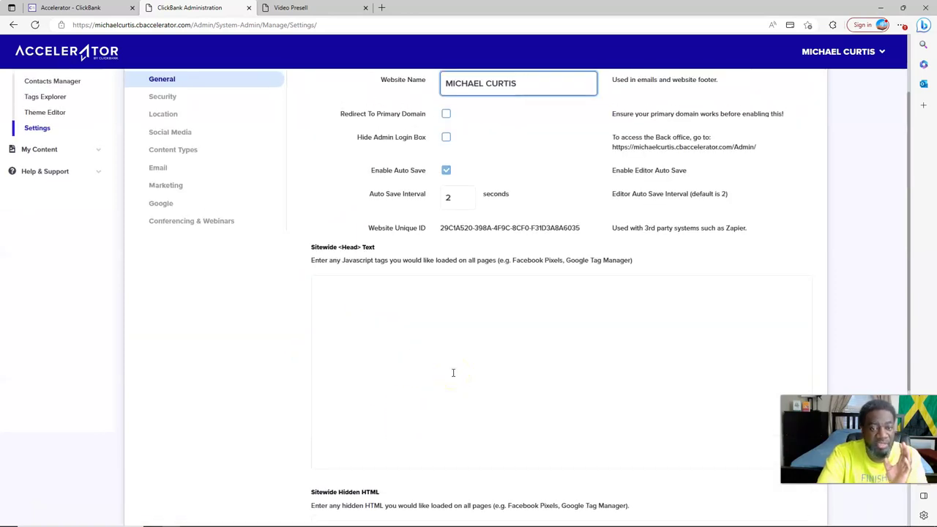
{"action": "scroll", "coordinate": [453, 372], "scroll_direction": "up", "scroll_amount": 1}
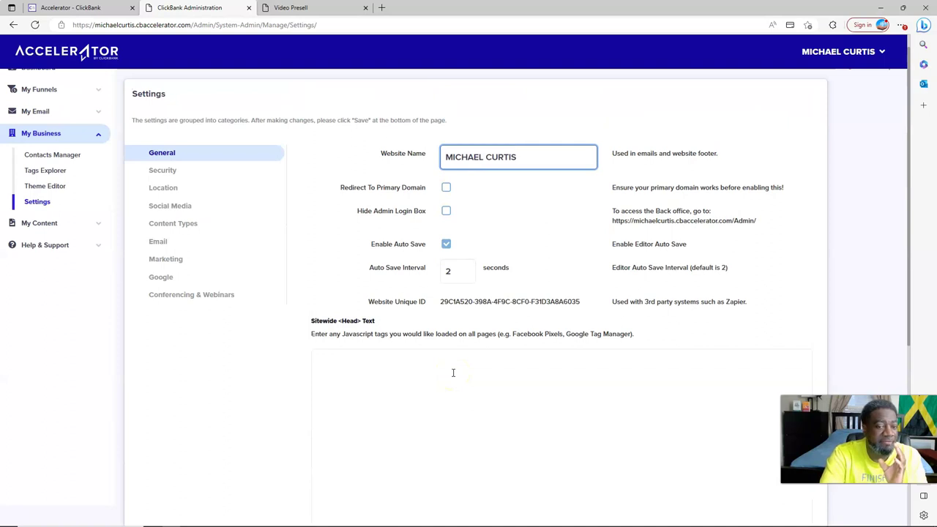
{"action": "scroll", "coordinate": [350, 296], "scroll_direction": "up", "scroll_amount": 1}
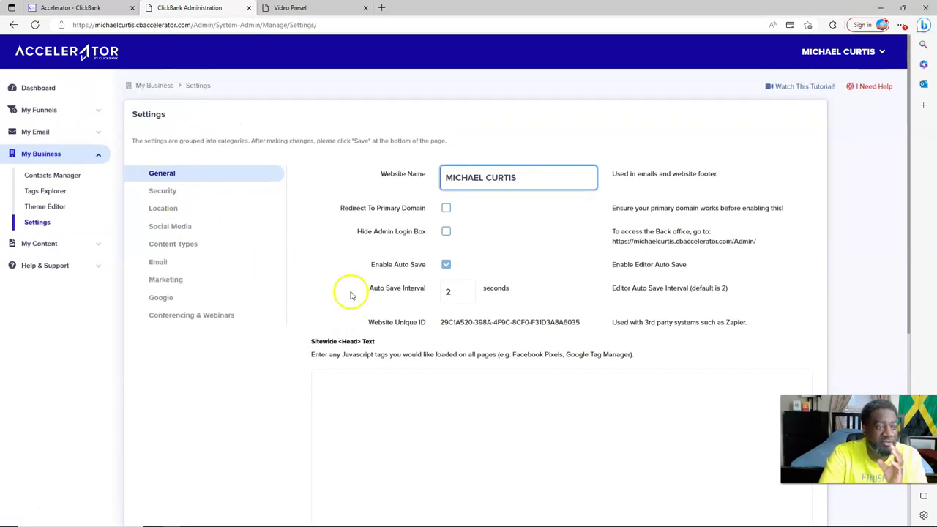
Step: Review the Security settings, including session timeout, privacy policy notification and HTTP headers
{"action": "left_click", "coordinate": [174, 192]}
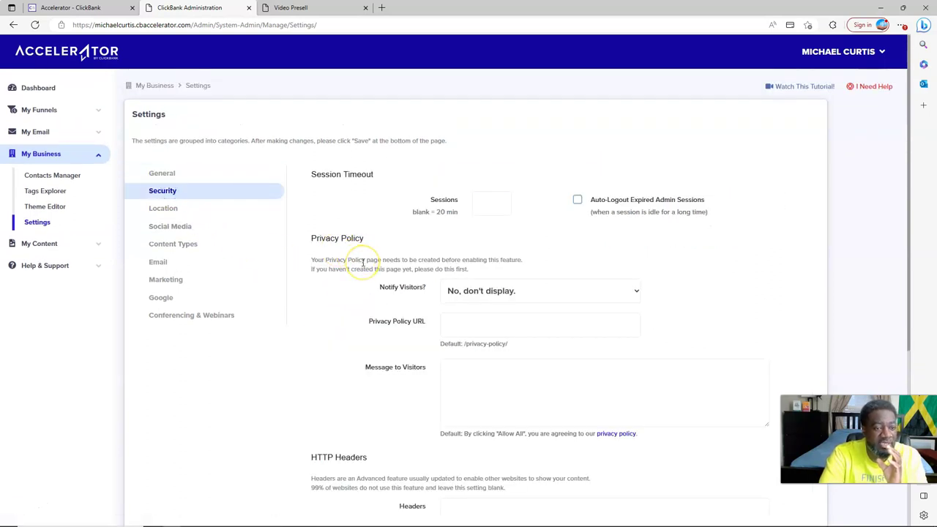
{"action": "scroll", "coordinate": [363, 262], "scroll_direction": "down", "scroll_amount": 1}
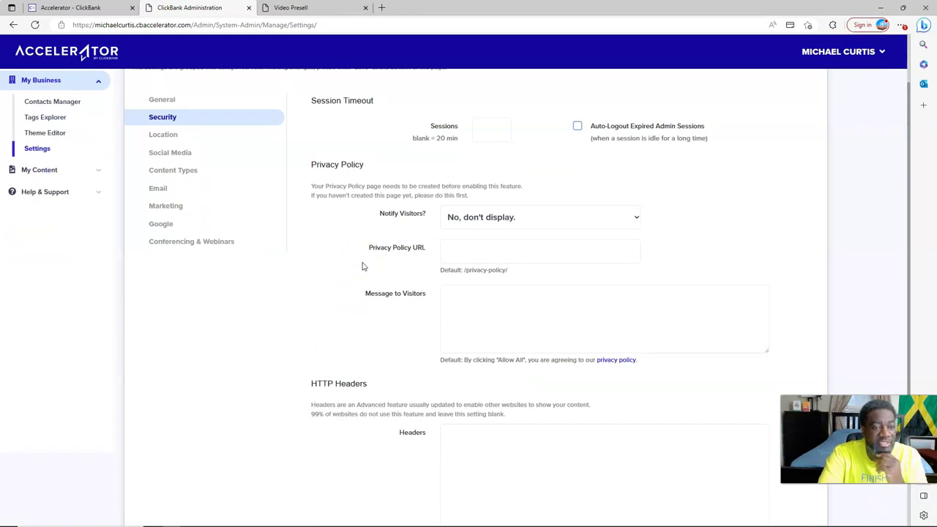
{"action": "scroll", "coordinate": [362, 267], "scroll_direction": "down", "scroll_amount": 1}
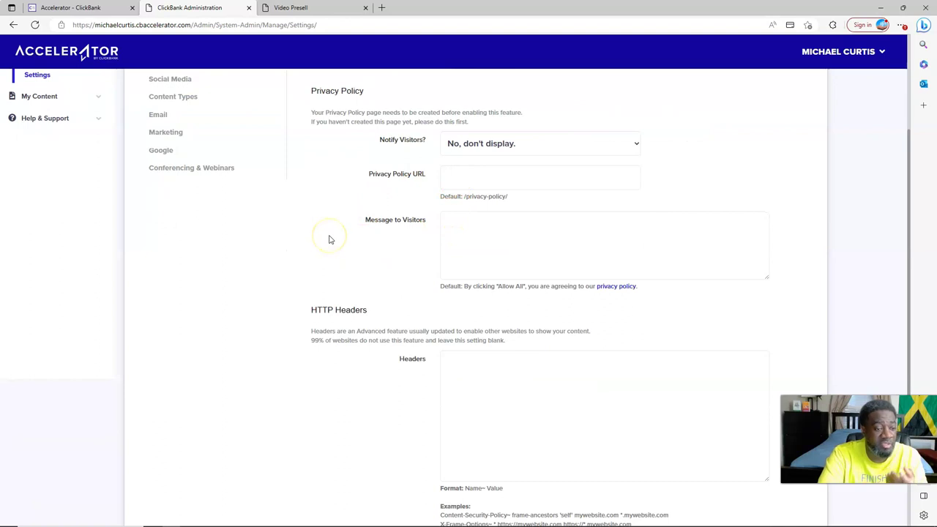
{"action": "scroll", "coordinate": [328, 236], "scroll_direction": "down", "scroll_amount": 2}
{"action": "scroll", "coordinate": [329, 236], "scroll_direction": "up", "scroll_amount": 4}
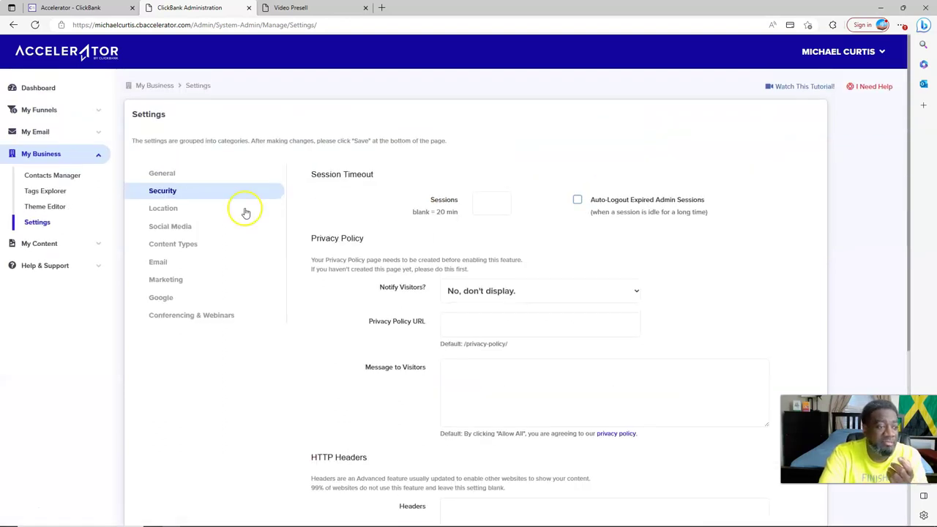
Step: Review the Location settings for the business address, phone numbers, language and time zone
{"action": "left_click", "coordinate": [178, 207]}
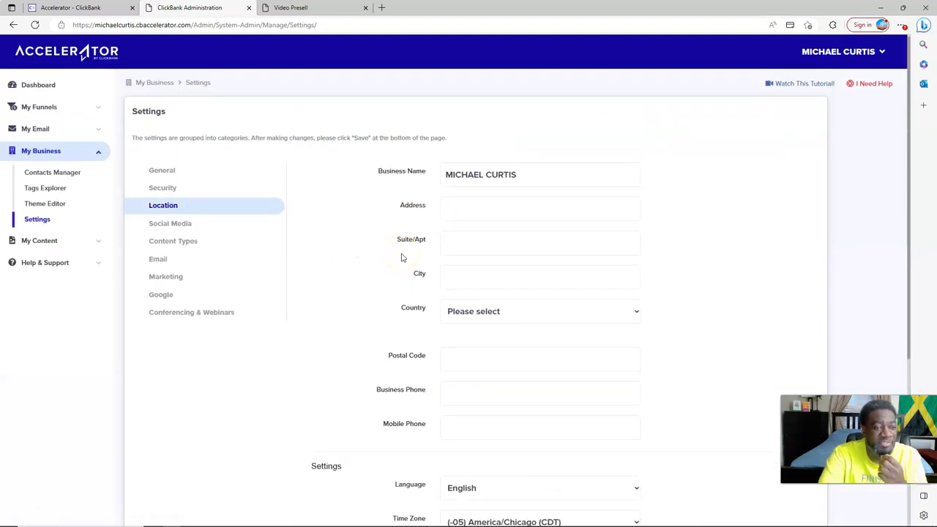
{"action": "scroll", "coordinate": [402, 257], "scroll_direction": "down", "scroll_amount": 3}
{"action": "scroll", "coordinate": [401, 258], "scroll_direction": "up", "scroll_amount": 3}
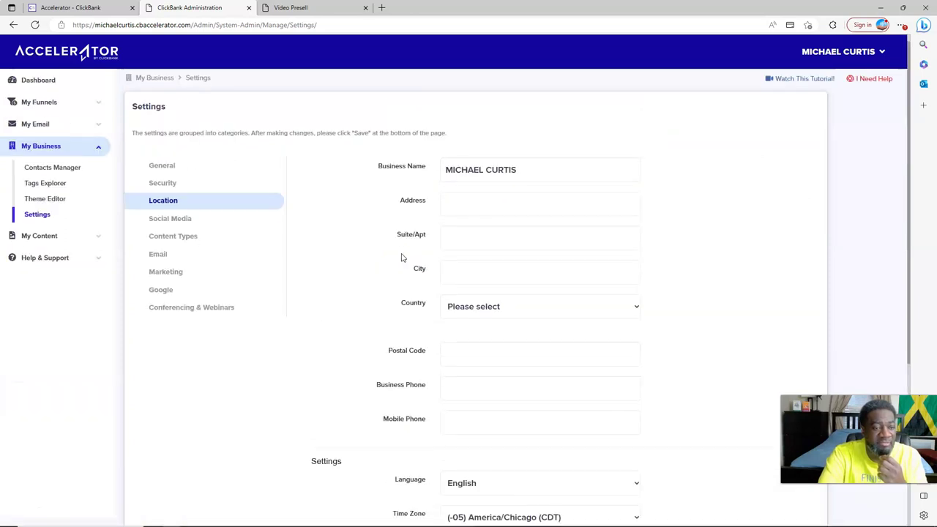
{"action": "scroll", "coordinate": [402, 258], "scroll_direction": "down", "scroll_amount": 2}
{"action": "scroll", "coordinate": [401, 257], "scroll_direction": "up", "scroll_amount": 2}
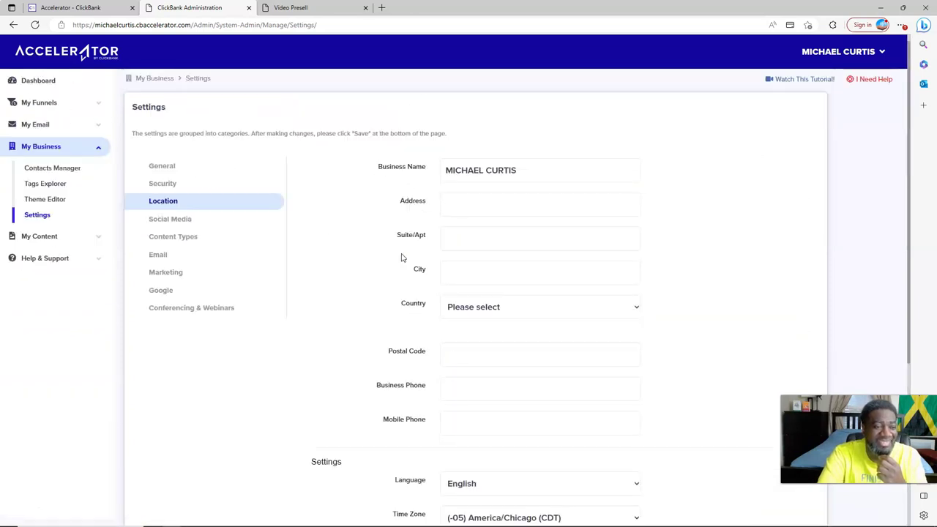
Step: Review the Social Media settings, including the platform URLs, direct email and additional social media links
{"action": "left_click", "coordinate": [183, 227]}
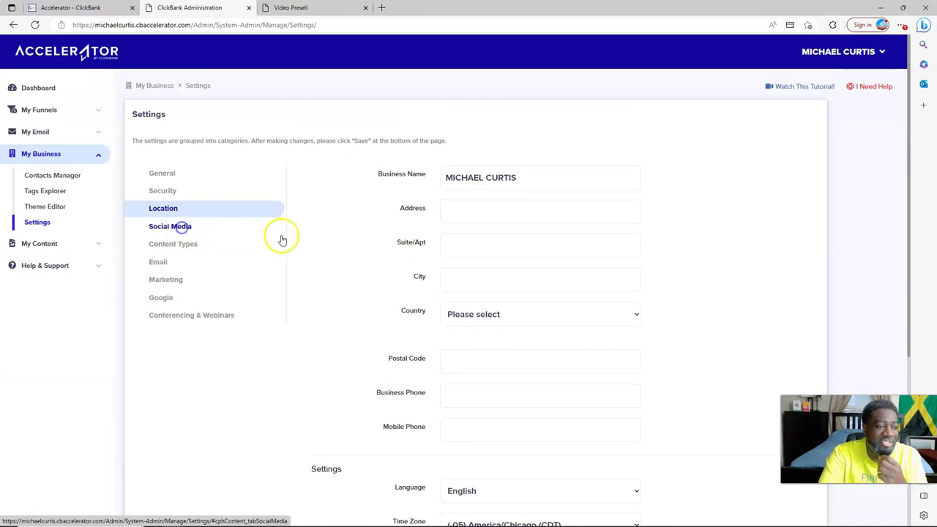
{"action": "scroll", "coordinate": [372, 249], "scroll_direction": "down", "scroll_amount": 2}
{"action": "scroll", "coordinate": [383, 254], "scroll_direction": "down", "scroll_amount": 1}
{"action": "scroll", "coordinate": [383, 254], "scroll_direction": "up", "scroll_amount": 3}
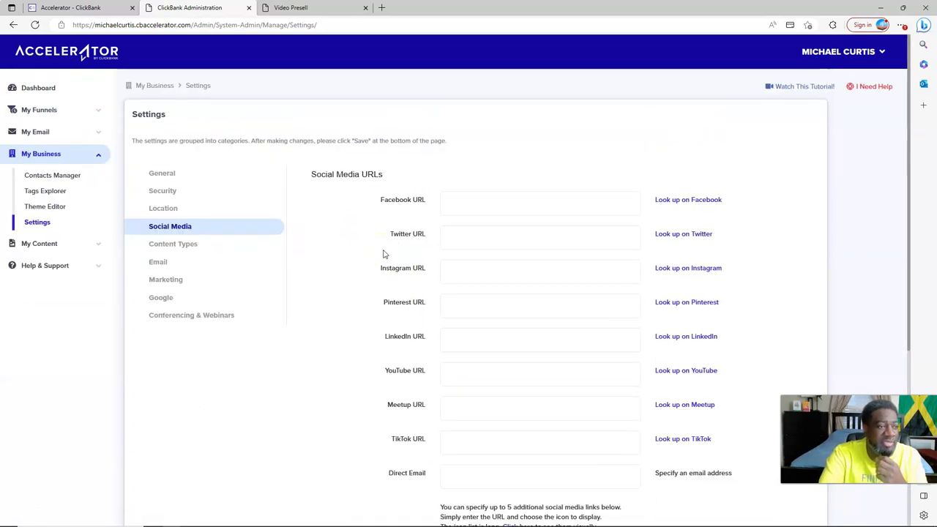
{"action": "scroll", "coordinate": [383, 254], "scroll_direction": "down", "scroll_amount": 4}
{"action": "scroll", "coordinate": [383, 255], "scroll_direction": "up", "scroll_amount": 2}
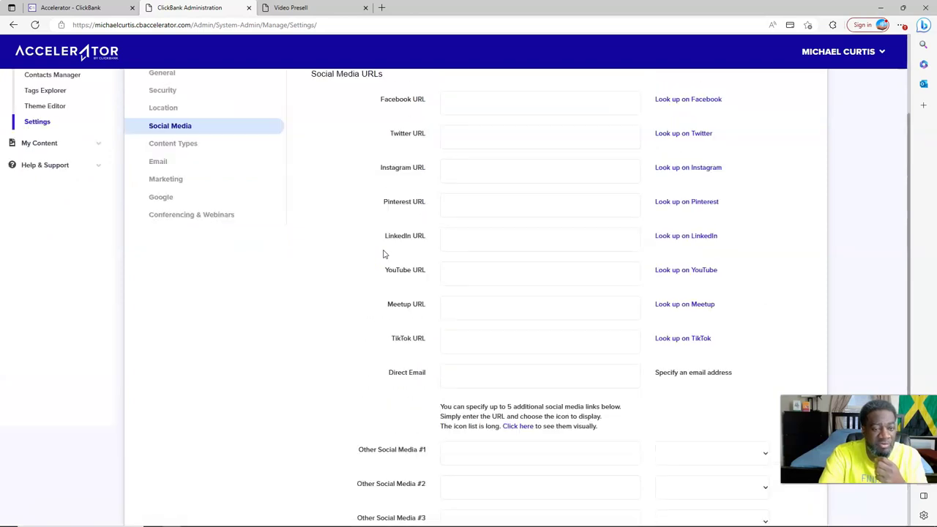
{"action": "scroll", "coordinate": [383, 254], "scroll_direction": "up", "scroll_amount": 1}
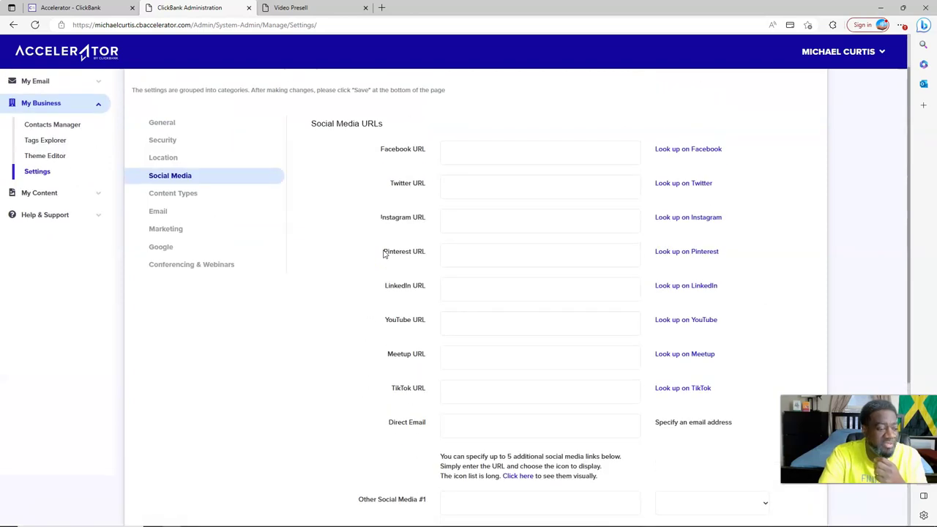
Step: Review the Content Types settings for posts and RSS feed, plus the Email settings for display name and sender addresses
{"action": "left_click", "coordinate": [183, 194]}
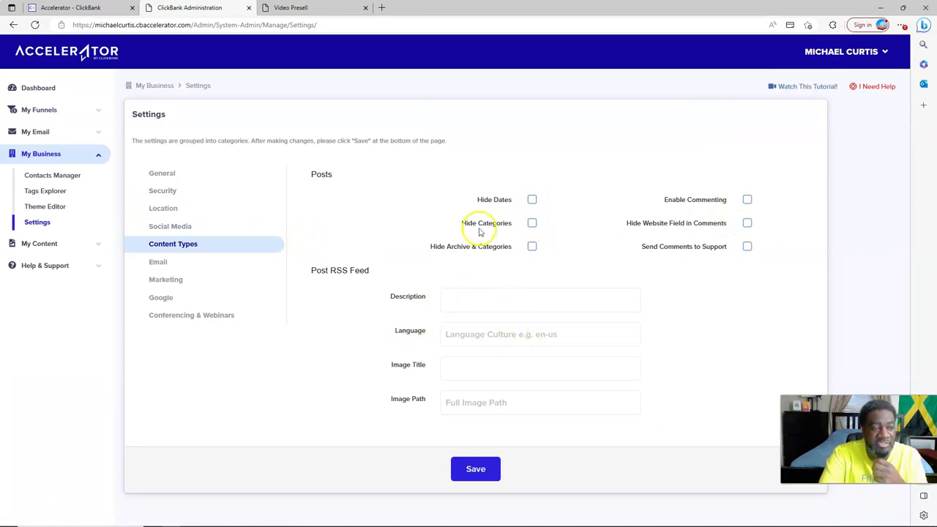
{"action": "left_click", "coordinate": [171, 266]}
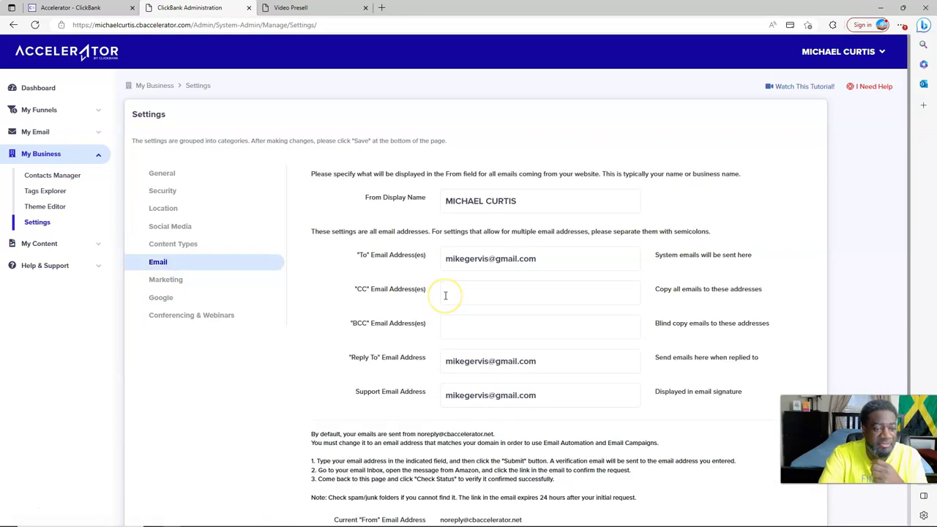
{"action": "scroll", "coordinate": [444, 295], "scroll_direction": "down", "scroll_amount": 3}
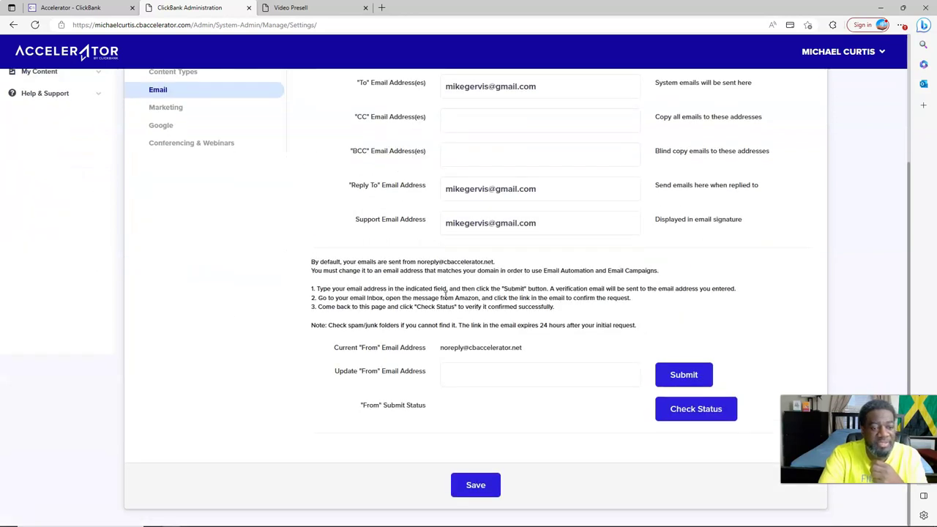
{"action": "scroll", "coordinate": [445, 293], "scroll_direction": "up", "scroll_amount": 3}
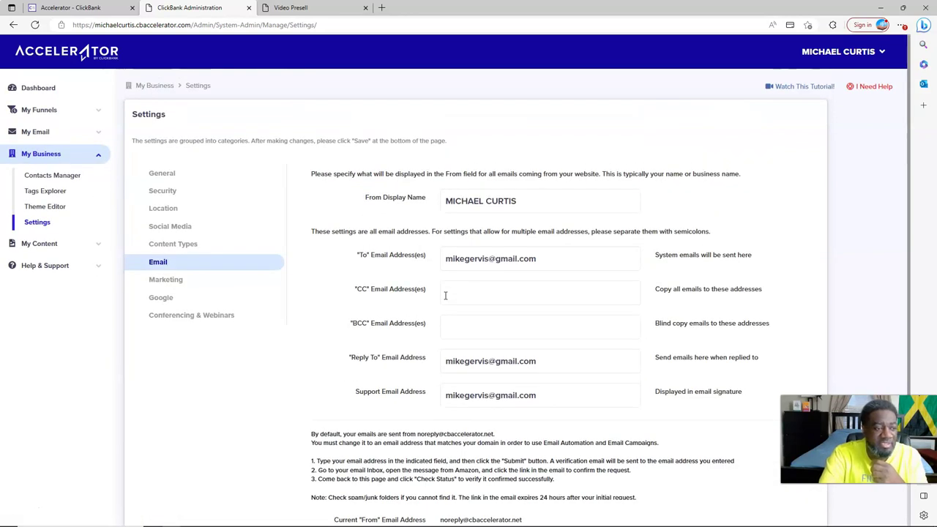
{"action": "scroll", "coordinate": [445, 296], "scroll_direction": "down", "scroll_amount": 3}
Step: Review the Marketing settings for contact notifications and newsletter vendors, plus the Google settings for Maps and Analytics
{"action": "left_click", "coordinate": [171, 132]}
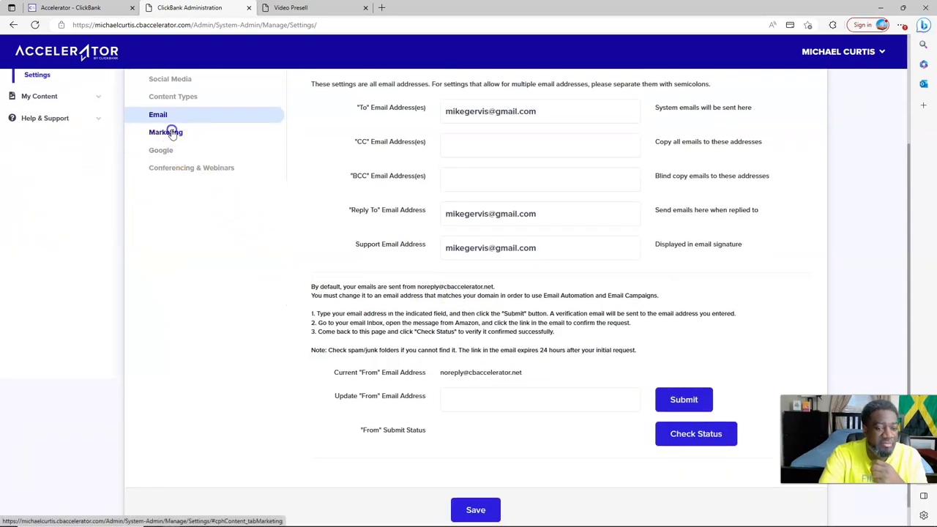
{"action": "scroll", "coordinate": [316, 224], "scroll_direction": "down", "scroll_amount": 2}
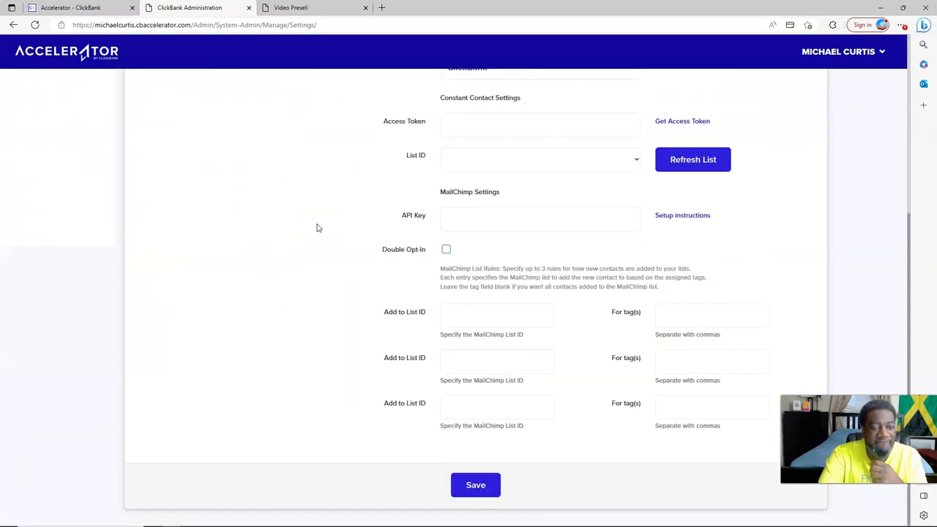
{"action": "scroll", "coordinate": [317, 228], "scroll_direction": "up", "scroll_amount": 3}
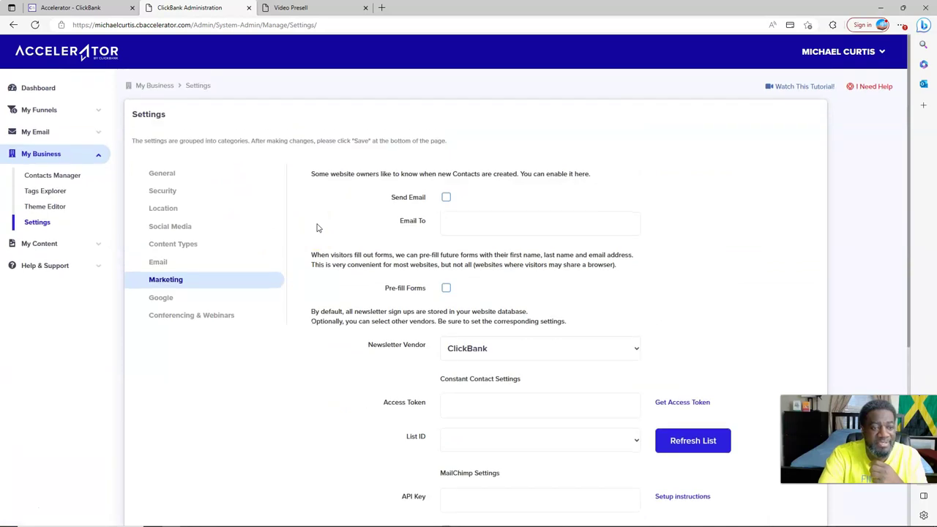
{"action": "left_click", "coordinate": [166, 299]}
{"action": "left_click", "coordinate": [305, 302]}
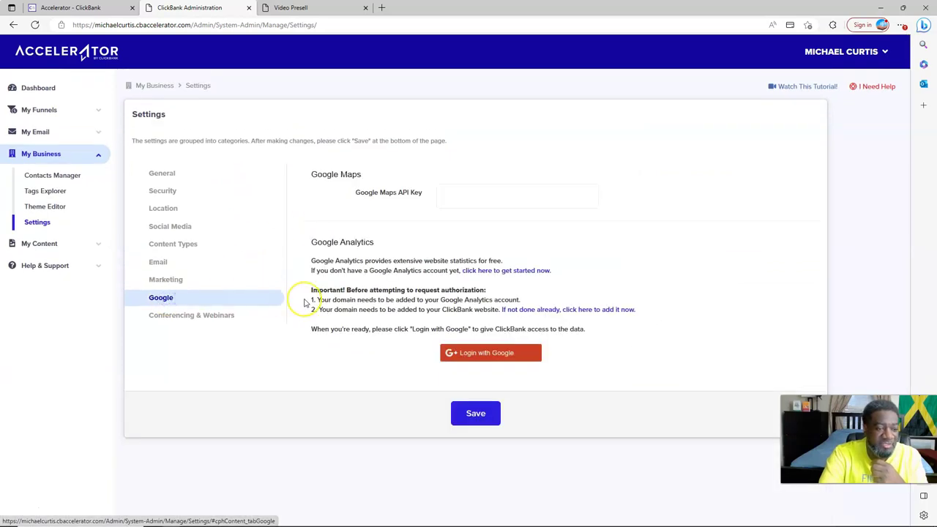
{"action": "left_click", "coordinate": [469, 190]}
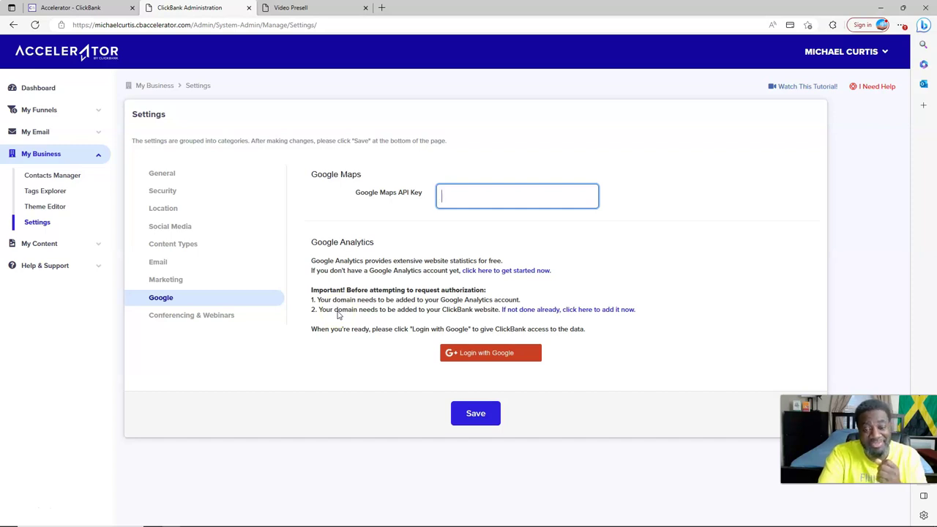
Step: Review the Conferencing & Webinars settings for linking Zoom and WebinarJam accounts
{"action": "left_click", "coordinate": [203, 315]}
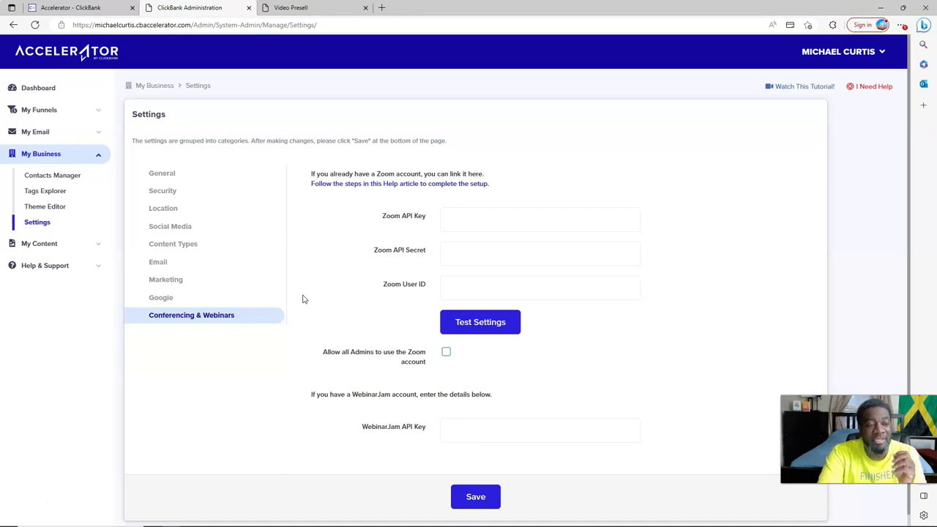
{"action": "scroll", "coordinate": [304, 298], "scroll_direction": "down", "scroll_amount": 1}
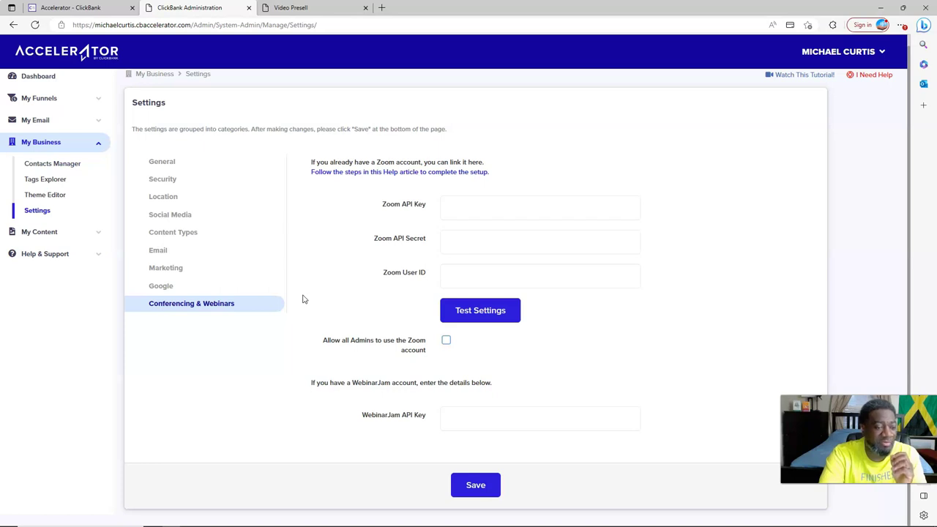
{"action": "scroll", "coordinate": [304, 299], "scroll_direction": "up", "scroll_amount": 1}
{"action": "scroll", "coordinate": [304, 299], "scroll_direction": "down", "scroll_amount": 1}
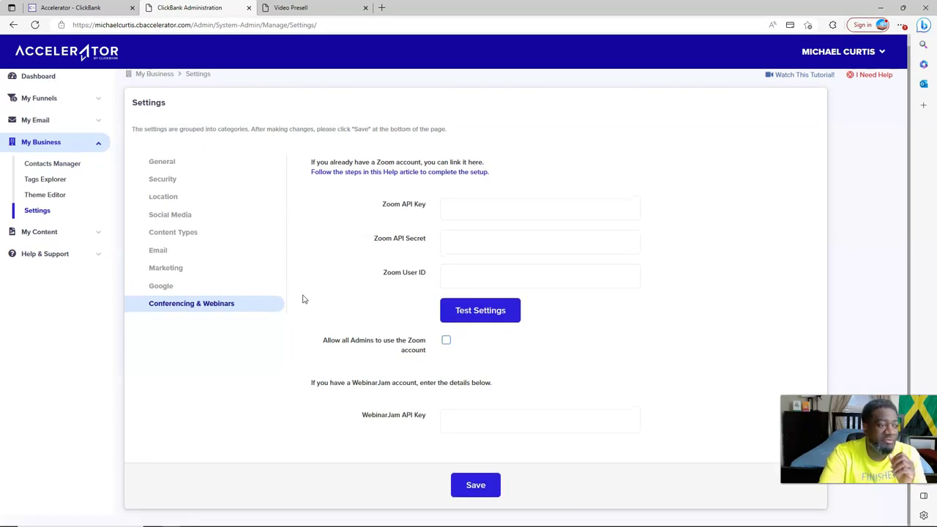
Step: Open File Explorer under My Content, start its overview tutorial video and pause it
{"action": "left_click", "coordinate": [55, 233]}
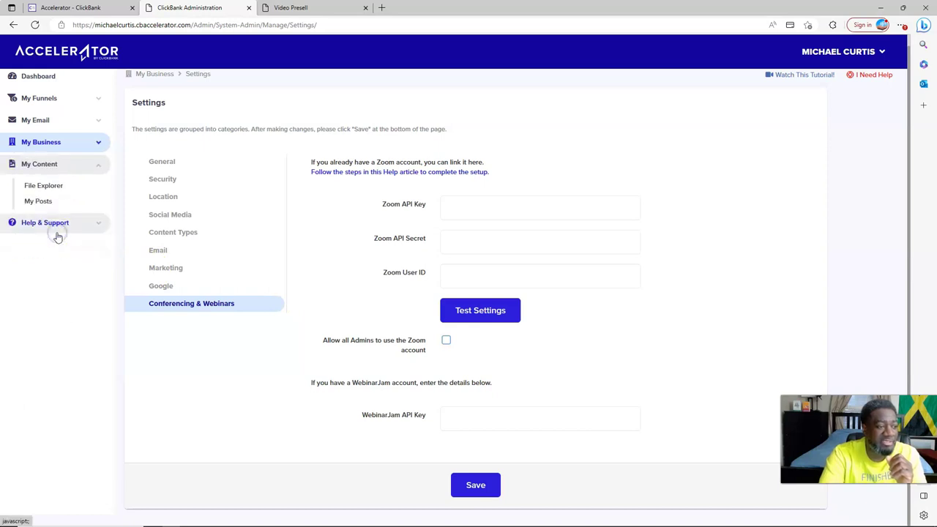
{"action": "left_click", "coordinate": [65, 186]}
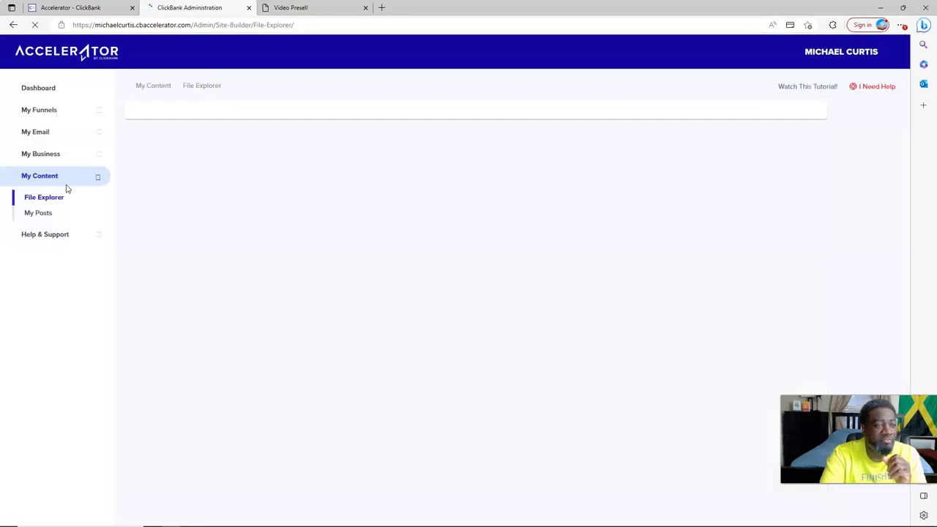
{"action": "left_click", "coordinate": [805, 89]}
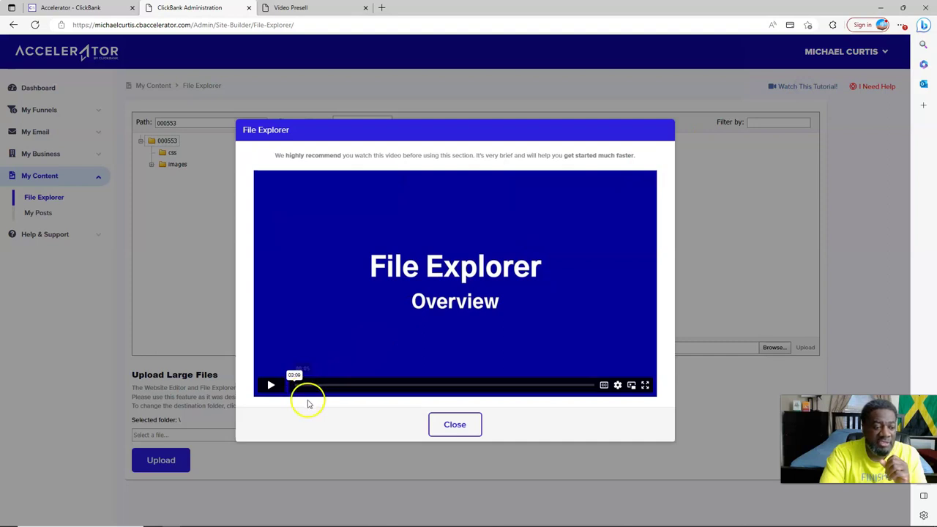
{"action": "left_click", "coordinate": [268, 388]}
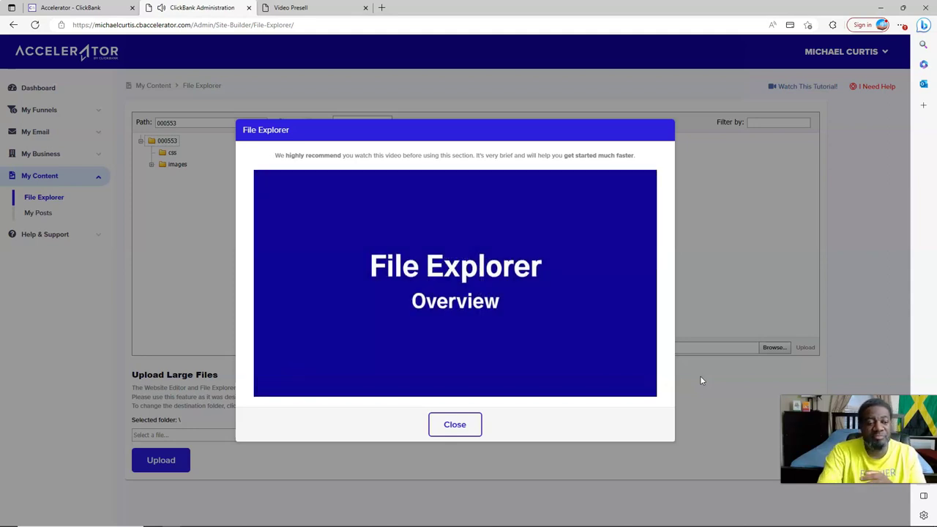
{"action": "left_click", "coordinate": [277, 387]}
{"action": "left_click", "coordinate": [550, 440]}
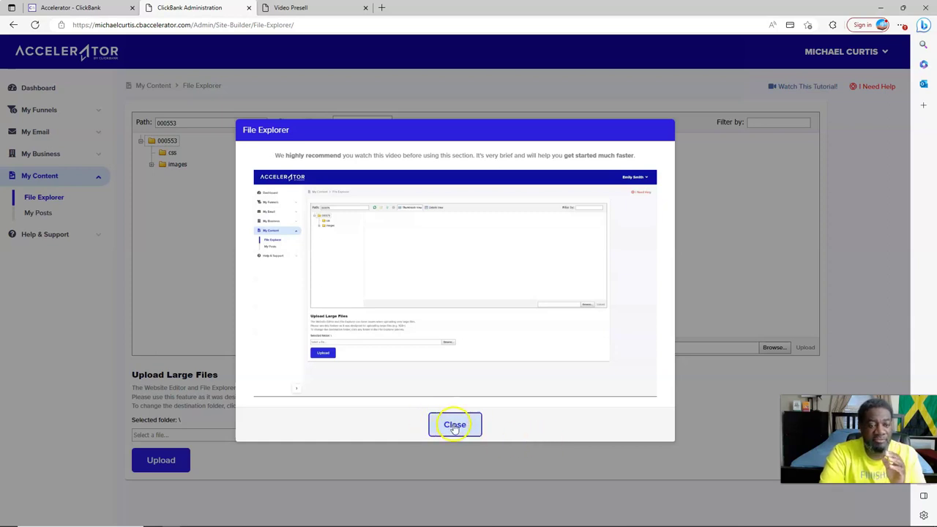
Step: Resume the File Explorer overview video and watch it in full screen
{"action": "mouse_move", "coordinate": [354, 379]}
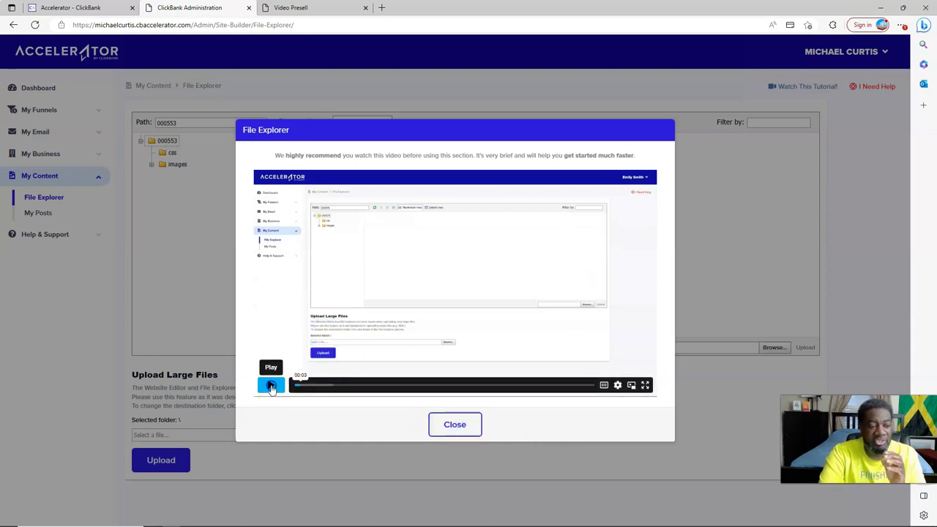
{"action": "left_click", "coordinate": [270, 385]}
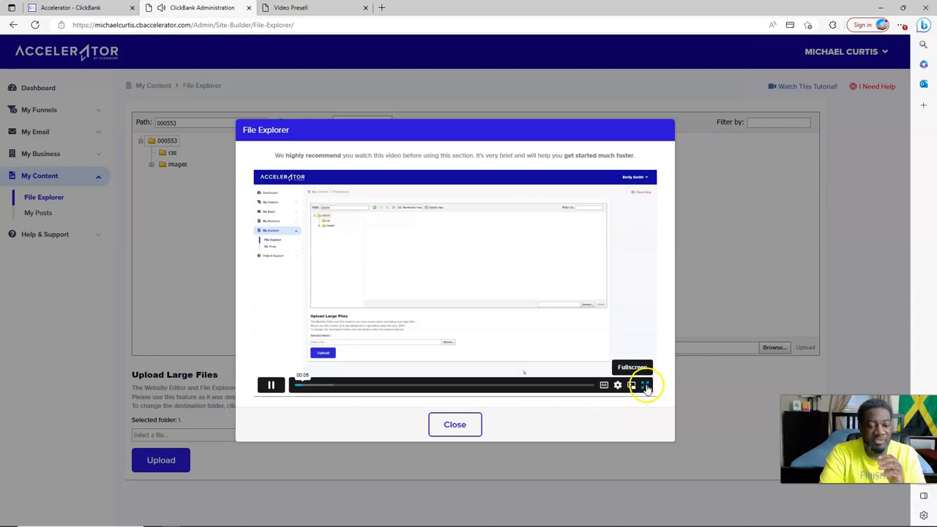
{"action": "left_click", "coordinate": [646, 386]}
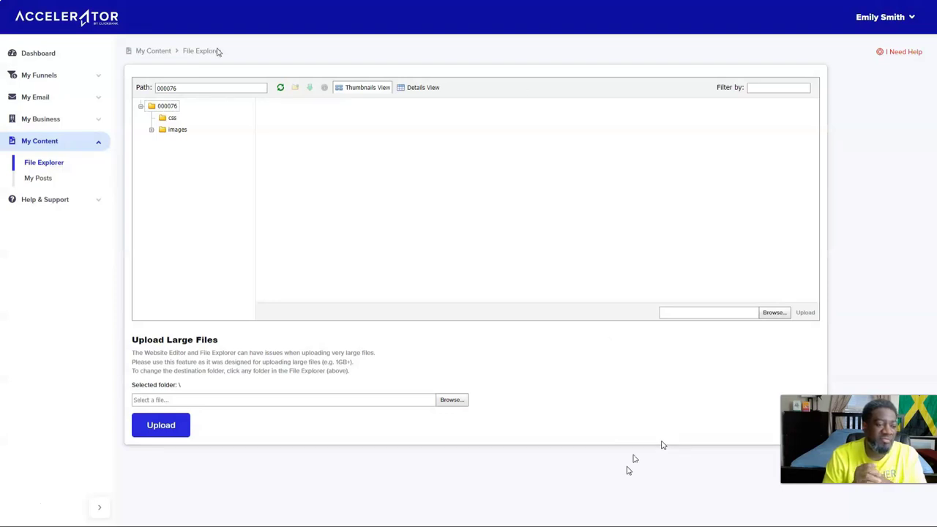
{"action": "left_click", "coordinate": [152, 132]}
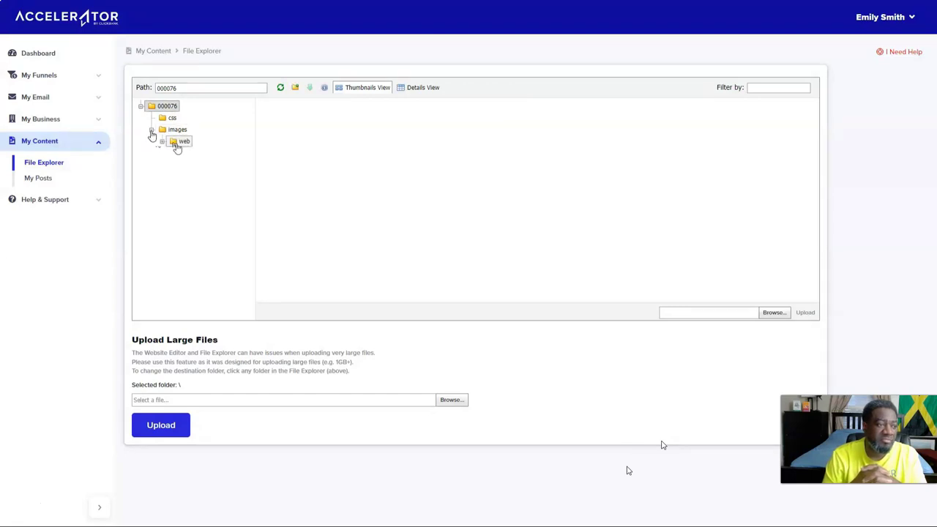
{"action": "left_click", "coordinate": [183, 143]}
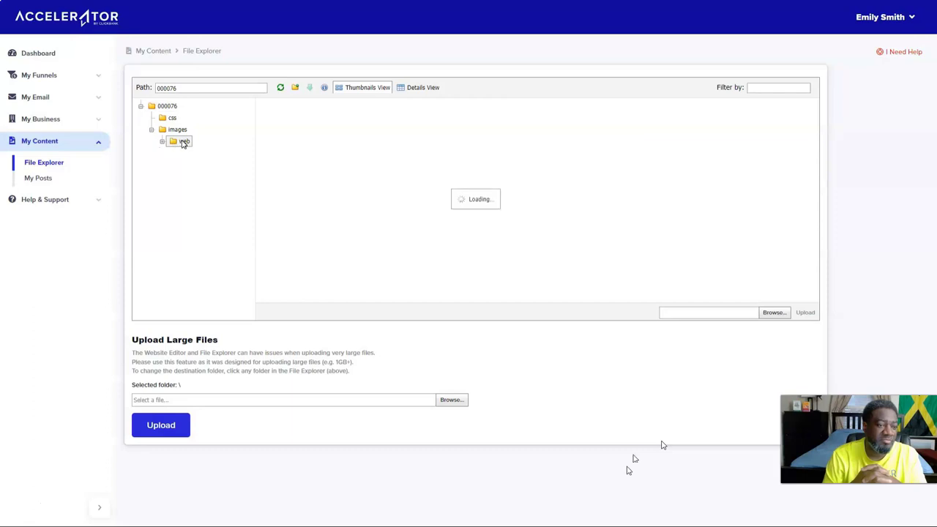
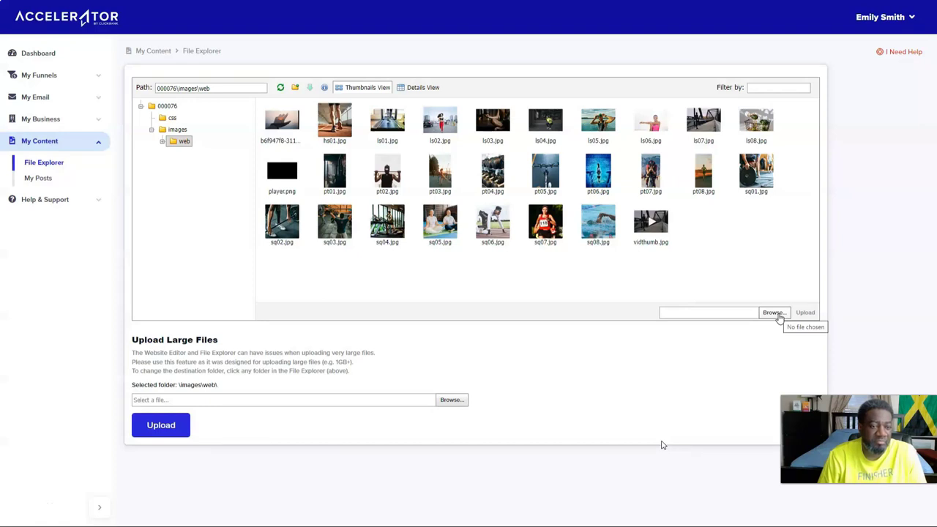
{"action": "left_click", "coordinate": [392, 248]}
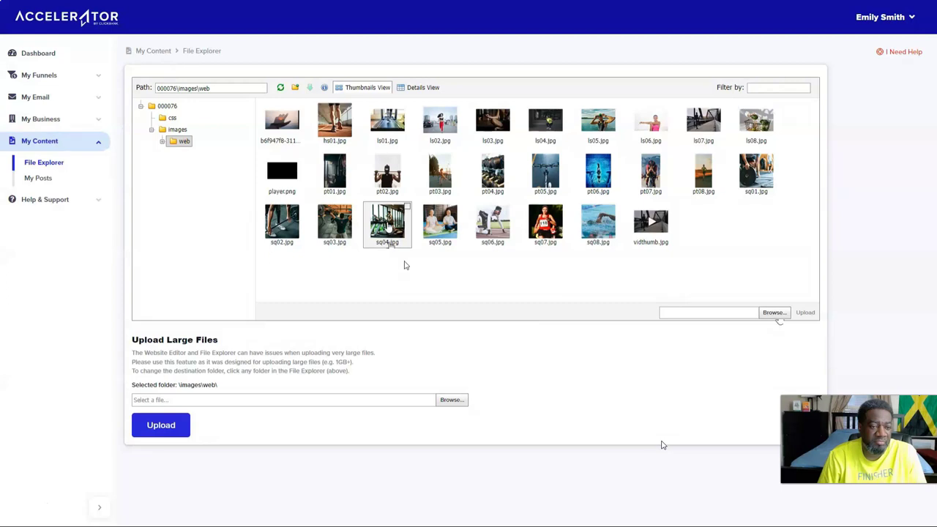
Step: View the file properties of sq04.jpg in the web images folder, including its full path link
{"action": "right_click", "coordinate": [388, 224]}
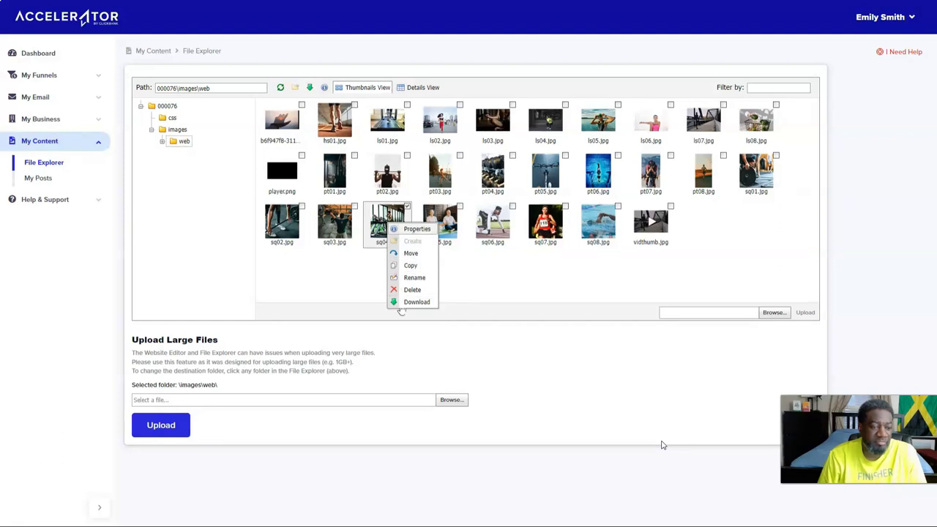
{"action": "left_click", "coordinate": [415, 229]}
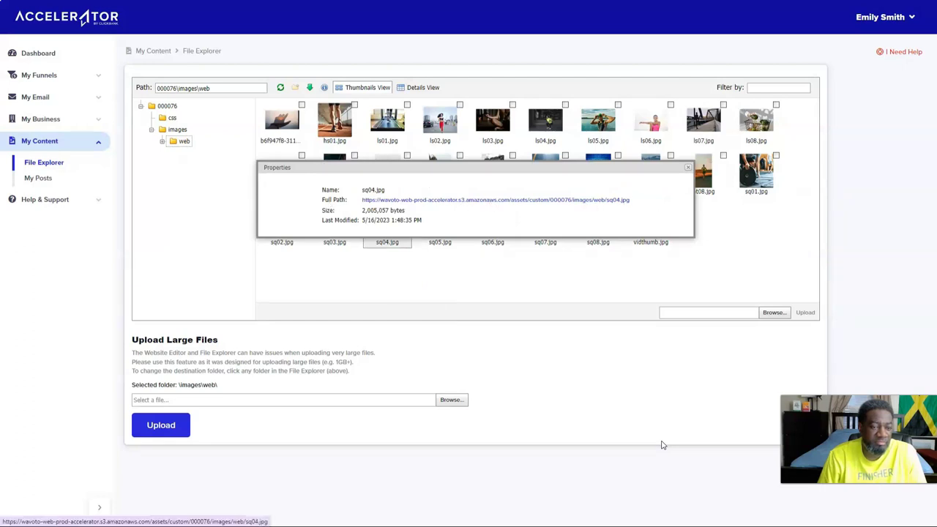
{"action": "left_click", "coordinate": [577, 209]}
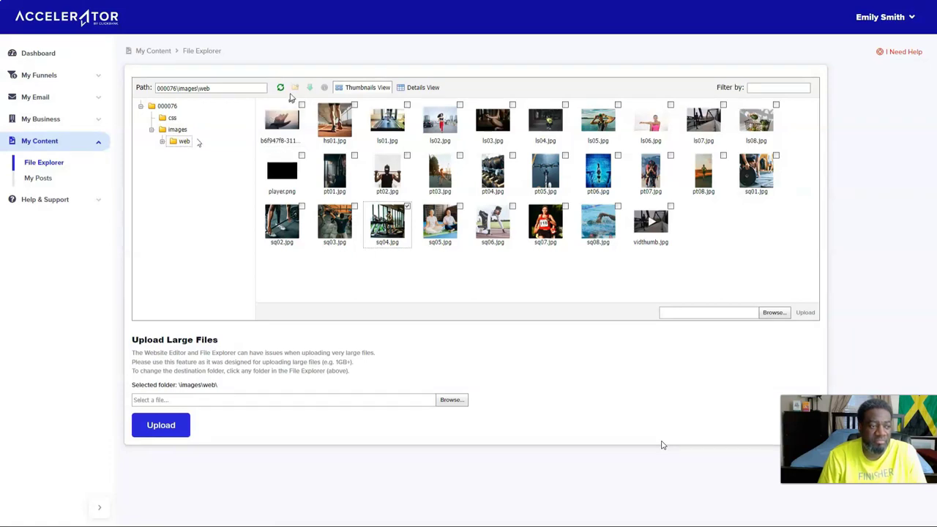
Step: Create a new folder named downloads inside the root folder 000076
{"action": "left_click", "coordinate": [167, 107]}
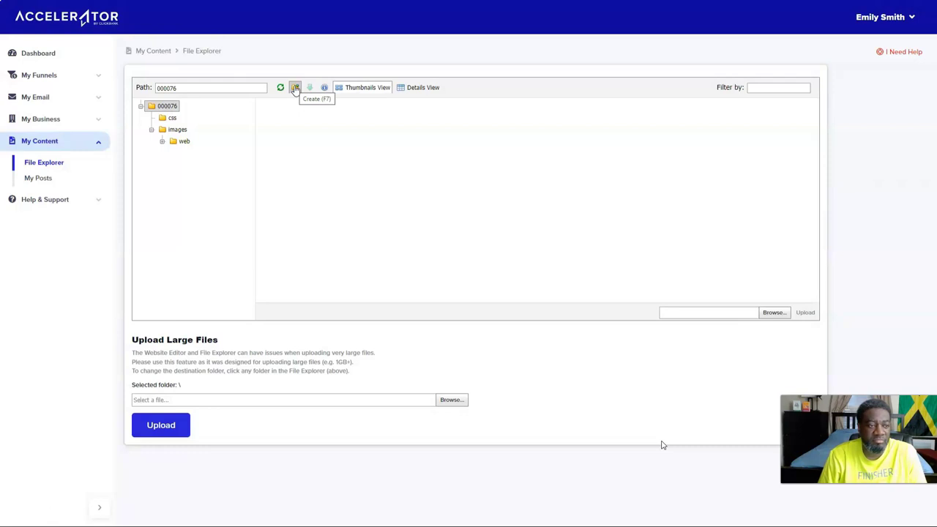
{"action": "left_click", "coordinate": [295, 88]}
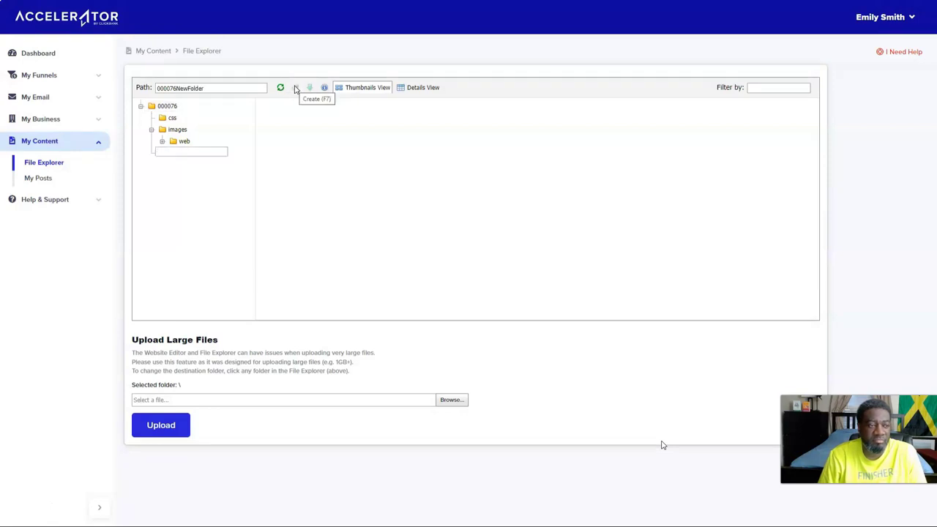
{"action": "type", "text": "downloa"}
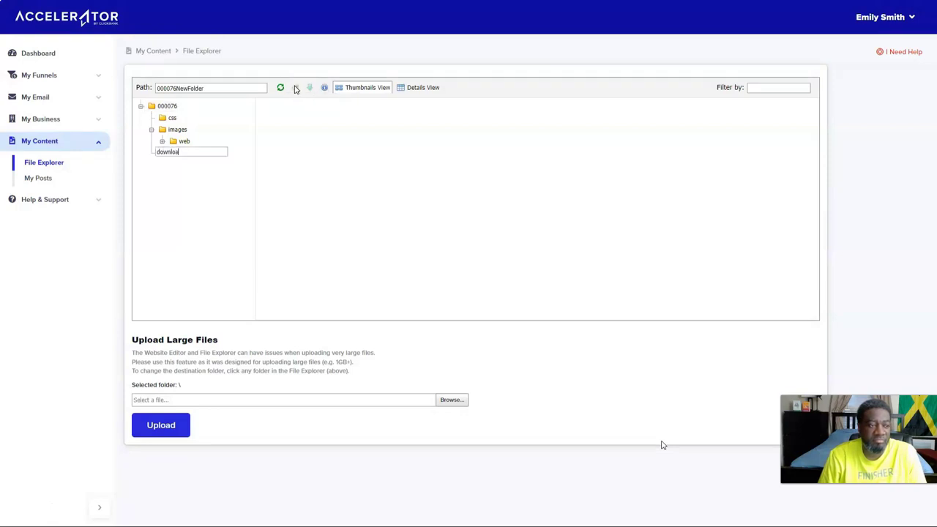
{"action": "type", "text": "ds"}
{"action": "left_click", "coordinate": [230, 215]}
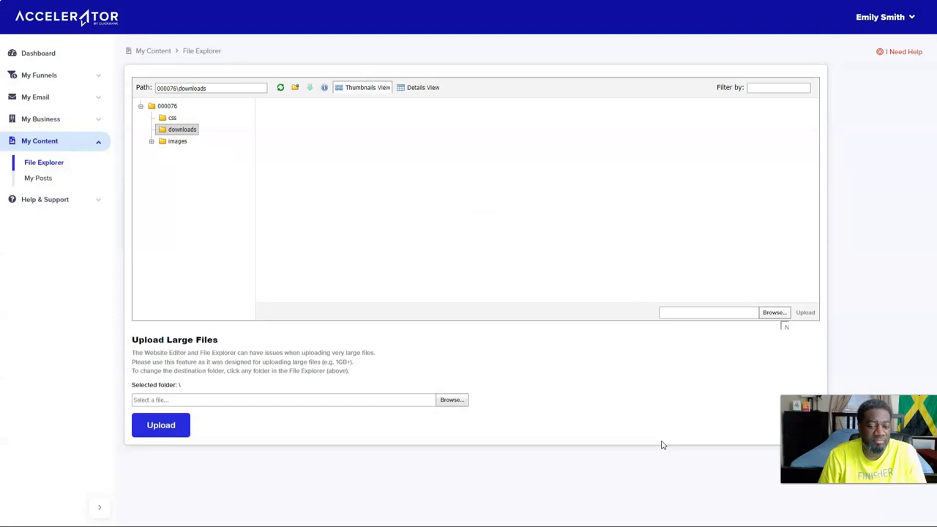
Step: Upload the Grow-doterra-webinar presentation to the downloads folder and download it through the full path link in its properties
{"action": "left_click", "coordinate": [774, 313]}
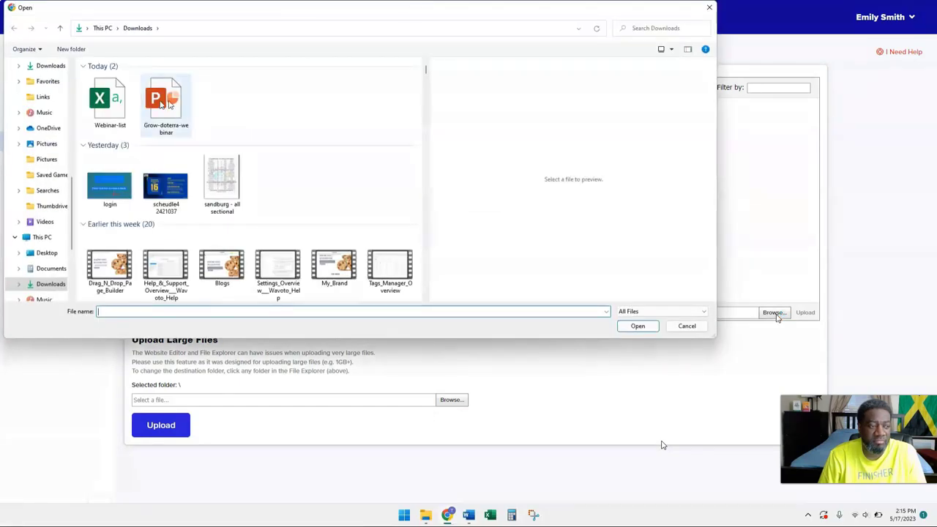
{"action": "double_click", "coordinate": [167, 102]}
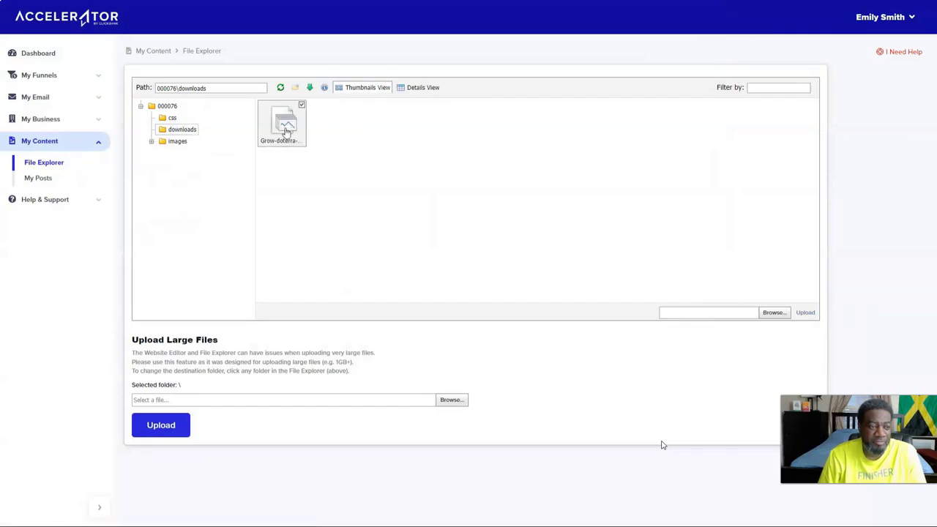
{"action": "right_click", "coordinate": [285, 127]}
{"action": "left_click", "coordinate": [304, 133]}
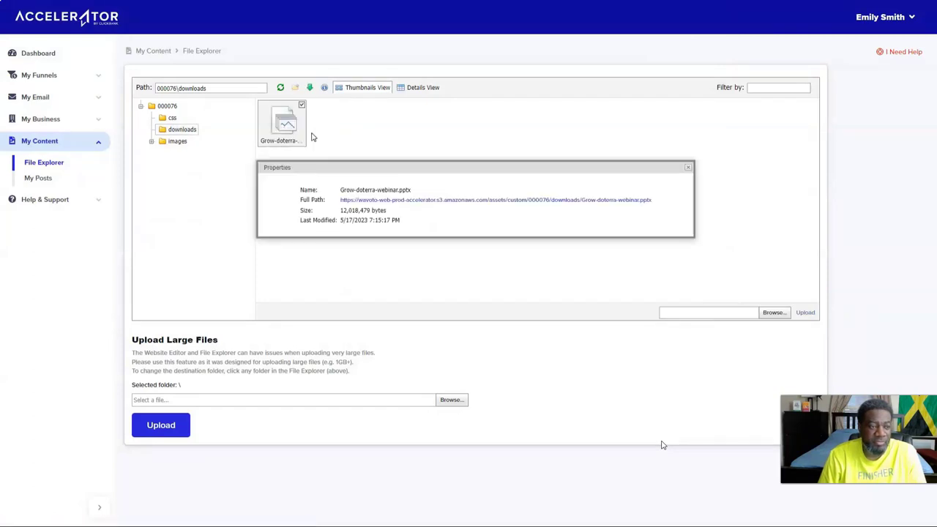
{"action": "left_click", "coordinate": [454, 204]}
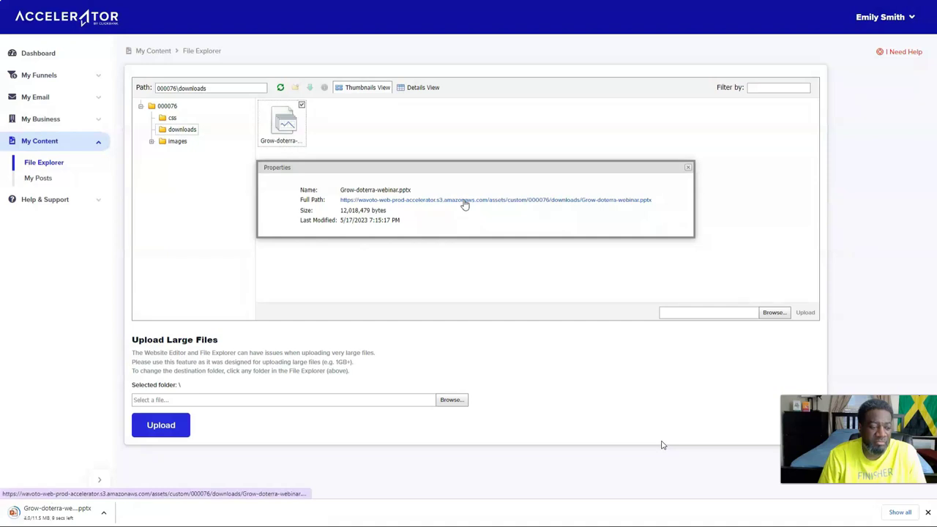
{"action": "left_click", "coordinate": [589, 292]}
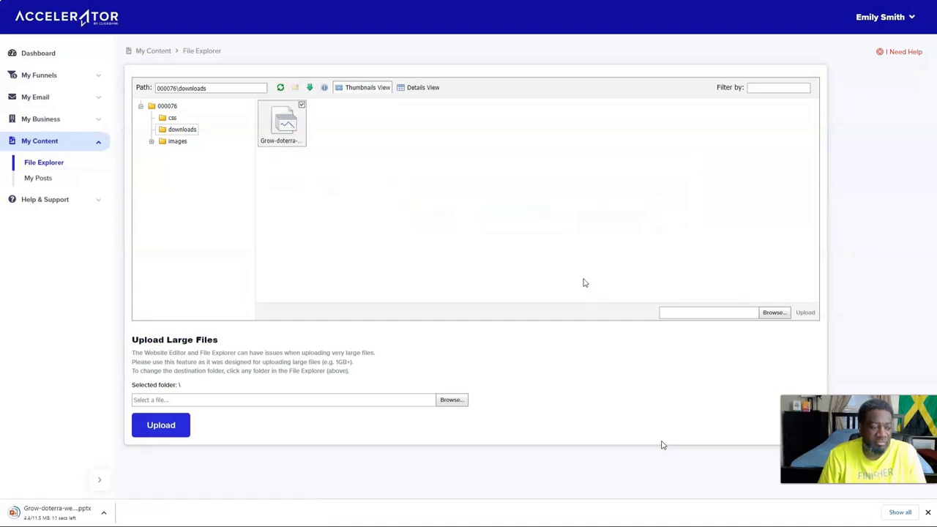
Step: Delete Grow-doterra-webinar.pptx from the downloads folder
{"action": "right_click", "coordinate": [294, 132]}
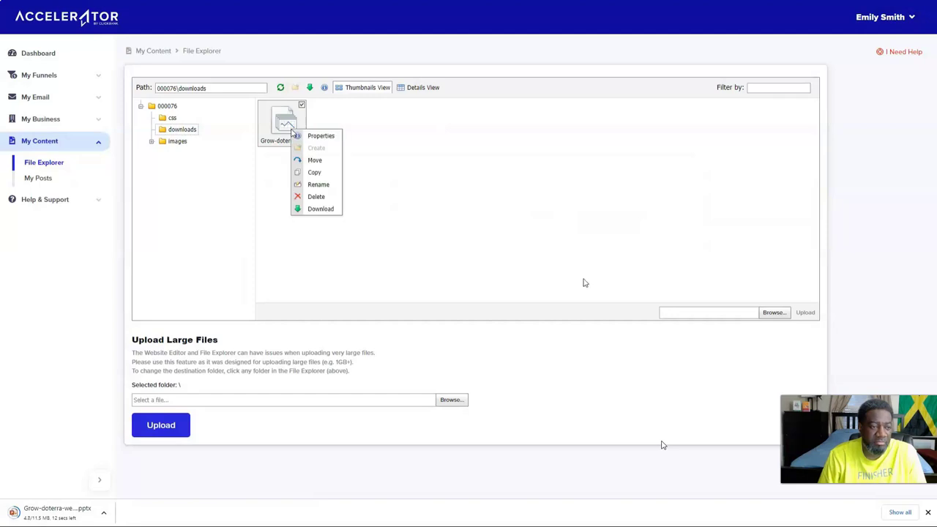
{"action": "left_click", "coordinate": [322, 197]}
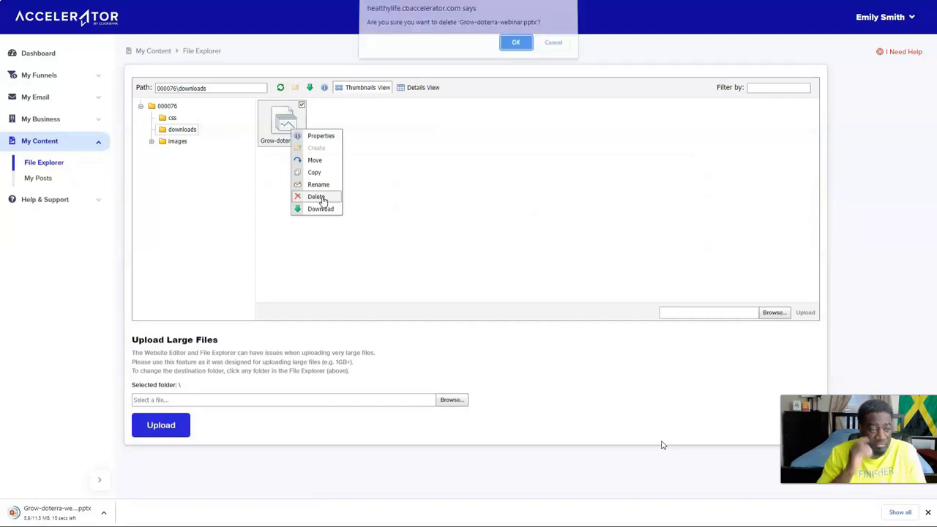
{"action": "left_click", "coordinate": [523, 48]}
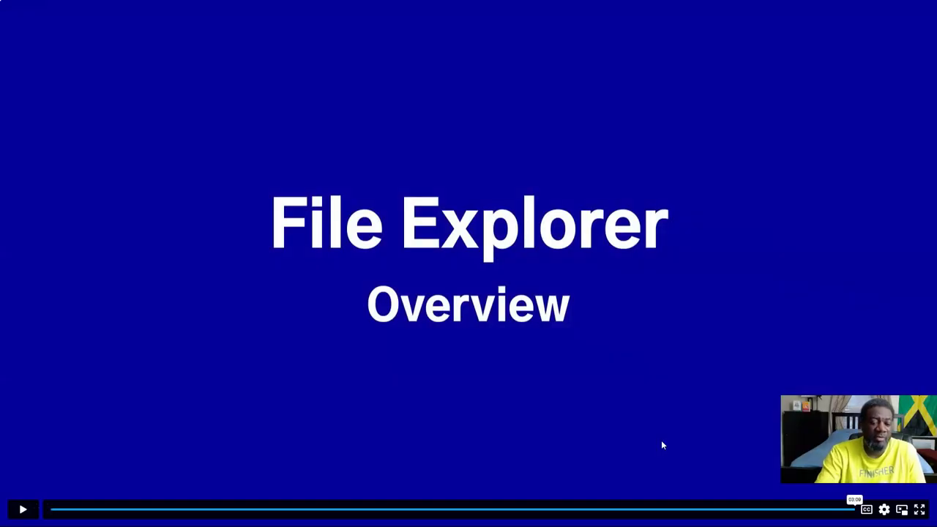
Step: Leave full screen and close the File Explorer tutorial video
{"action": "left_click", "coordinate": [920, 510]}
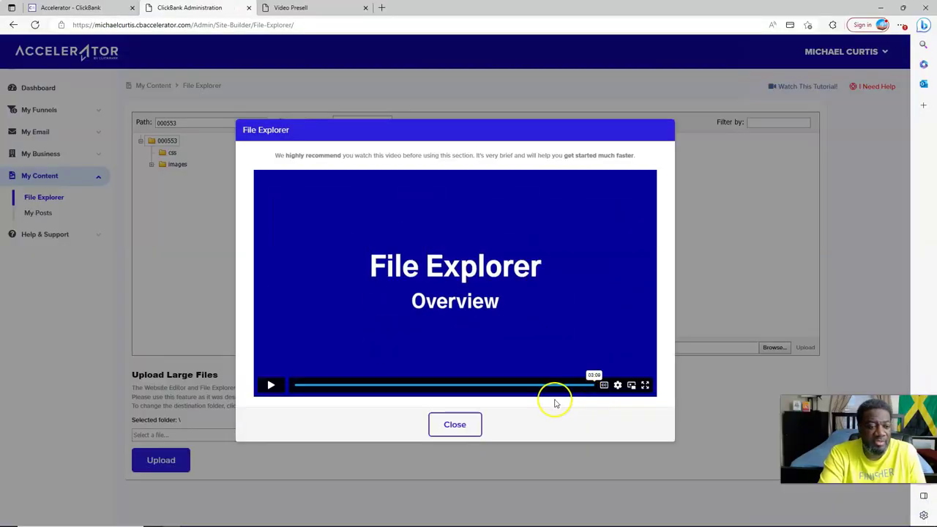
{"action": "left_click", "coordinate": [455, 426]}
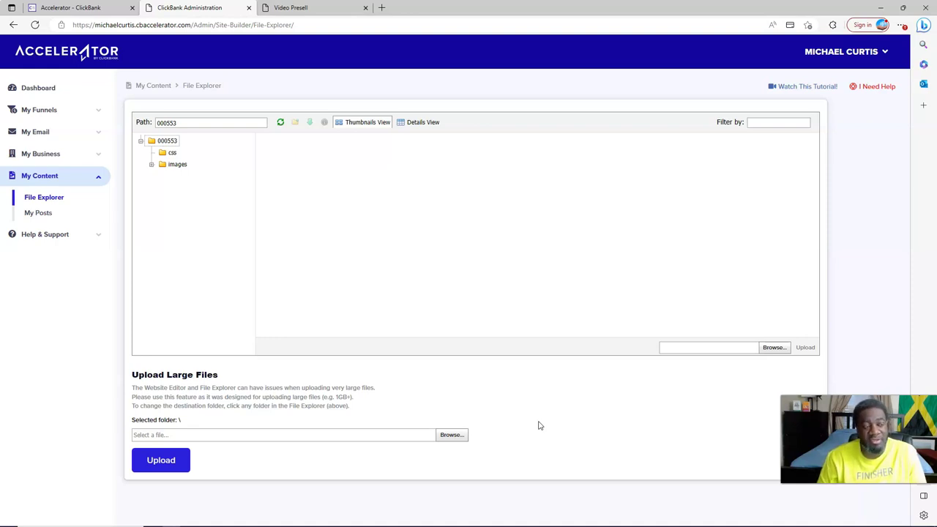
Step: Recap the My Funnels section, going over Funnel Manager, Forms and My Domains
{"action": "left_click", "coordinate": [53, 110]}
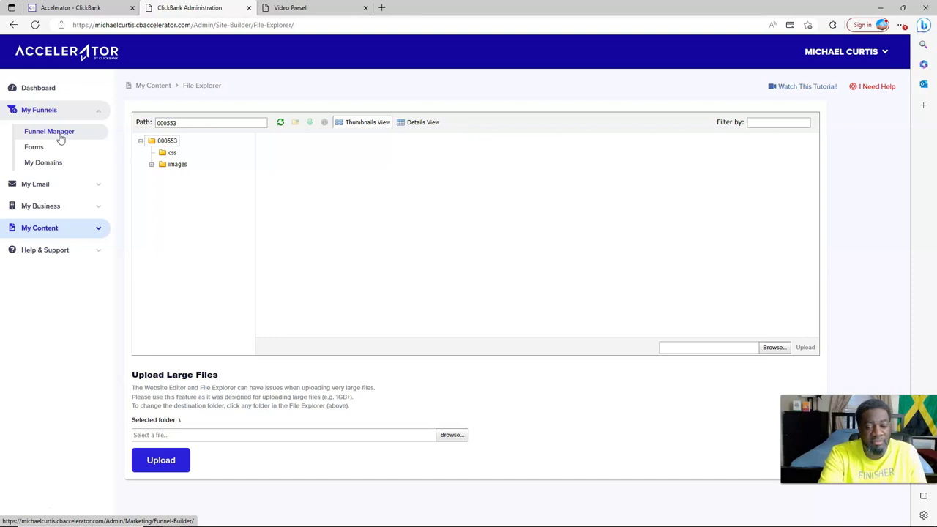
{"action": "left_click", "coordinate": [57, 141]}
{"action": "left_click", "coordinate": [48, 147]}
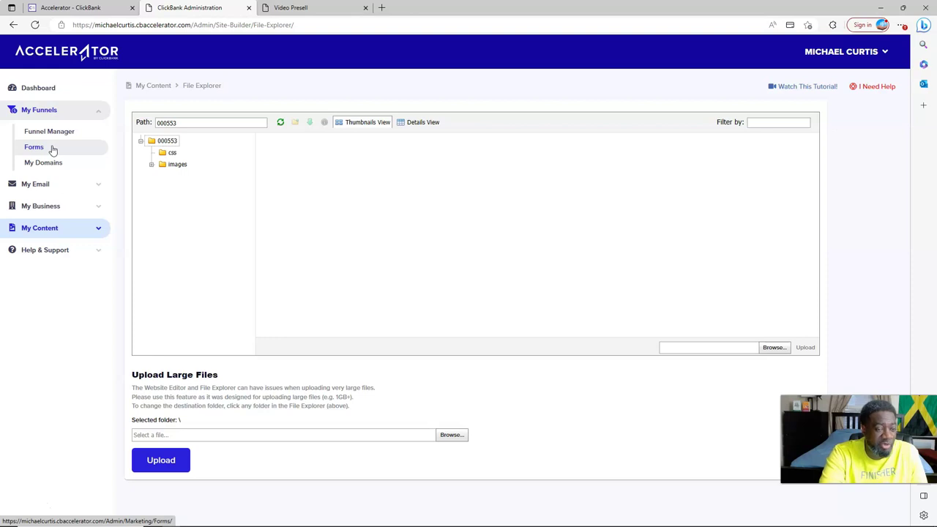
{"action": "left_click", "coordinate": [81, 163]}
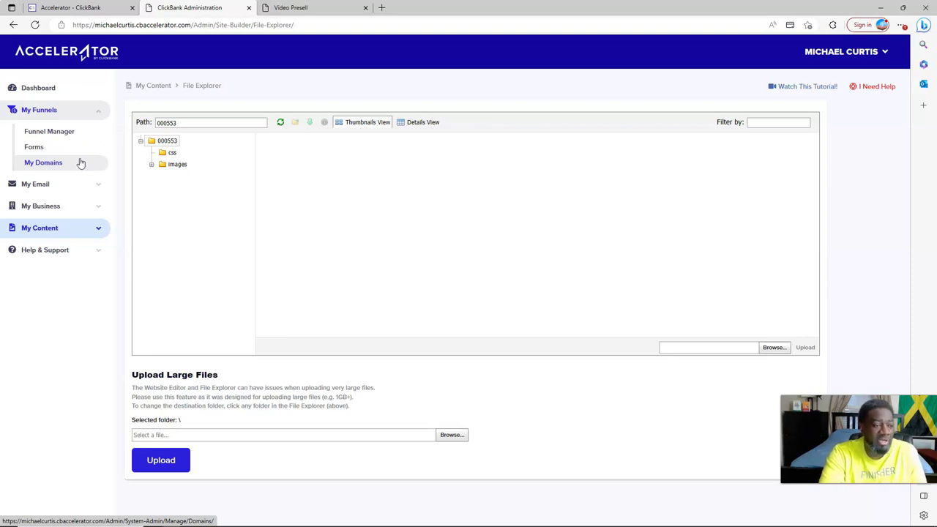
Step: Recap the My Email section's Email Automation and Email Campaigns, and expand My Business to review its entries
{"action": "left_click", "coordinate": [99, 189]}
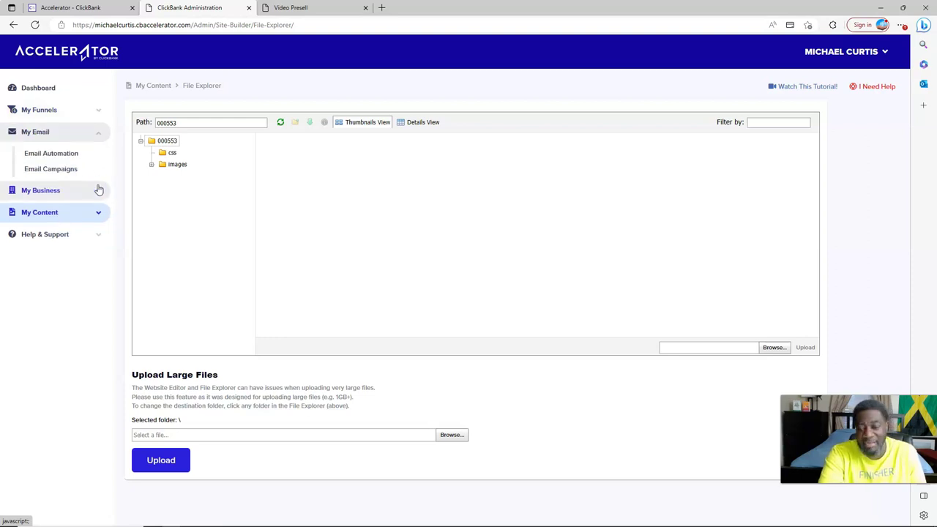
{"action": "left_click", "coordinate": [75, 158]}
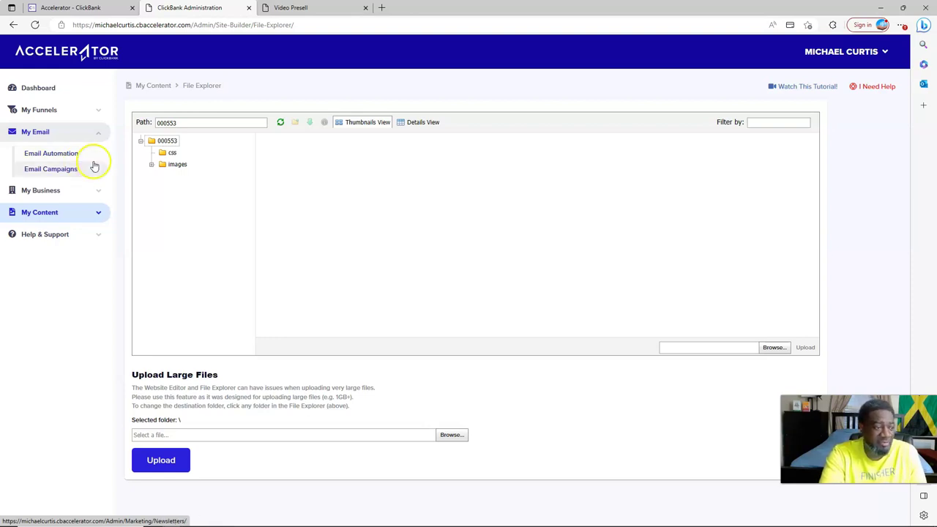
{"action": "left_click", "coordinate": [95, 170]}
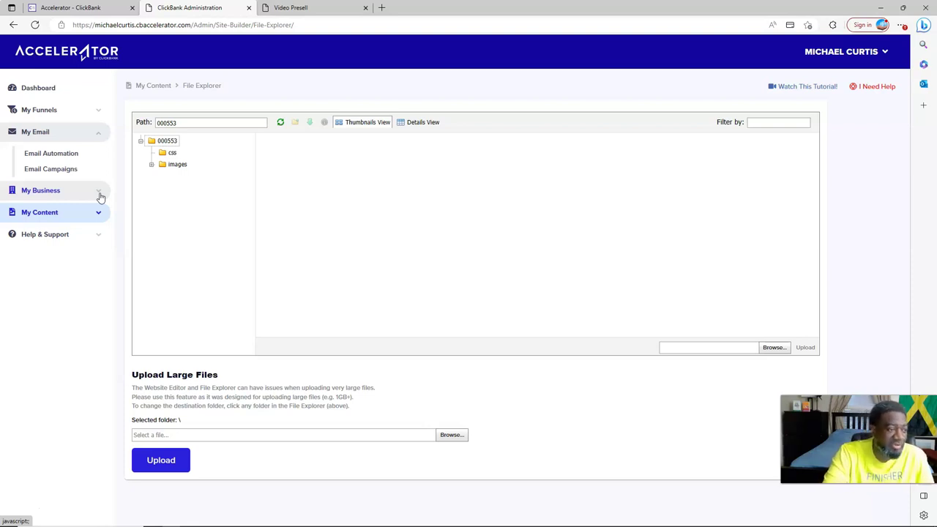
{"action": "left_click", "coordinate": [44, 209]}
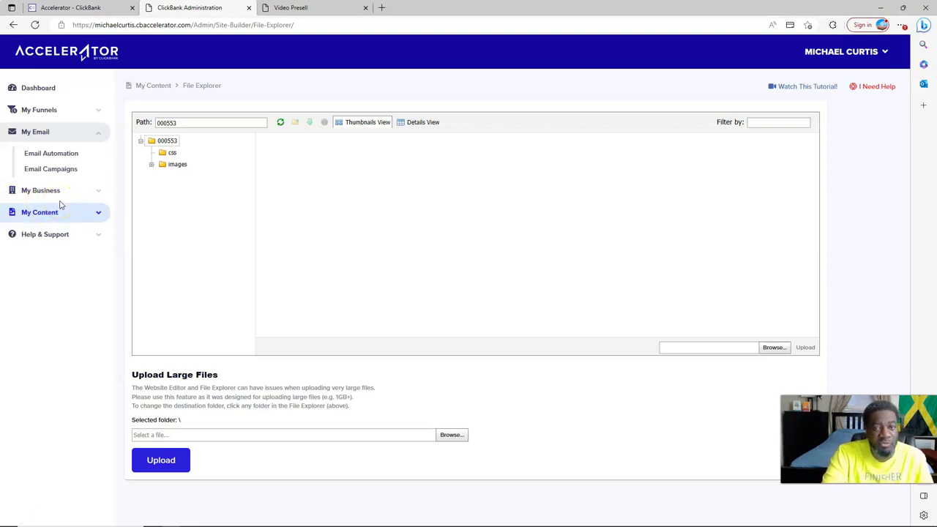
{"action": "left_click", "coordinate": [82, 194]}
{"action": "left_click", "coordinate": [96, 192]}
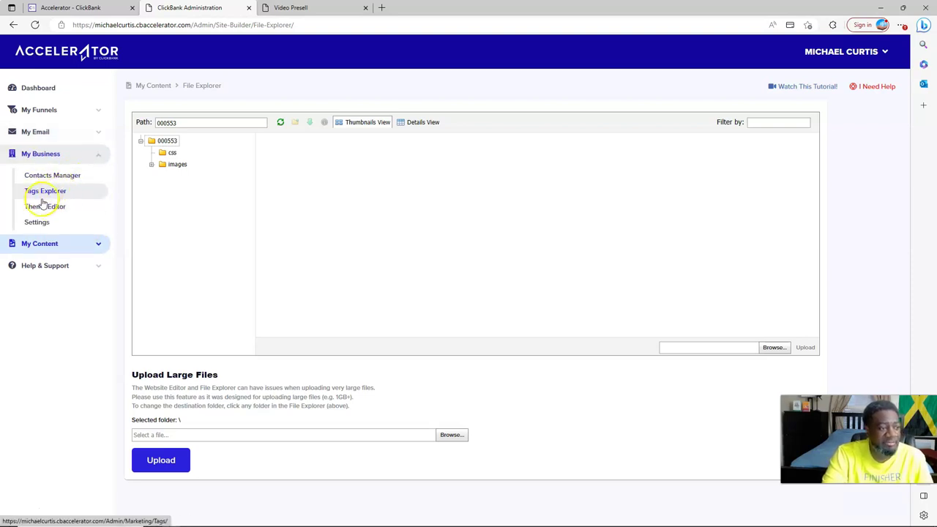
Step: Open My Posts under My Content and play its My Blog Posts overview tutorial in full screen
{"action": "left_click", "coordinate": [89, 244]}
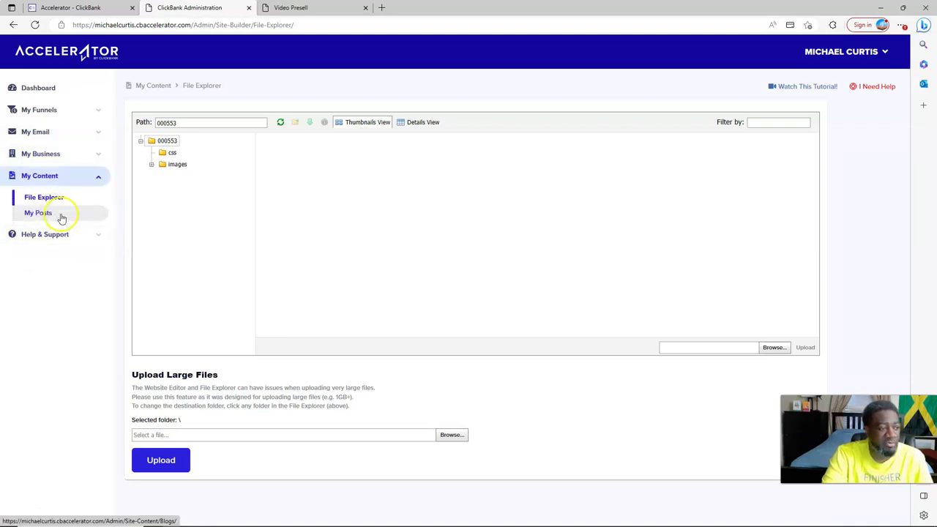
{"action": "left_click", "coordinate": [58, 213]}
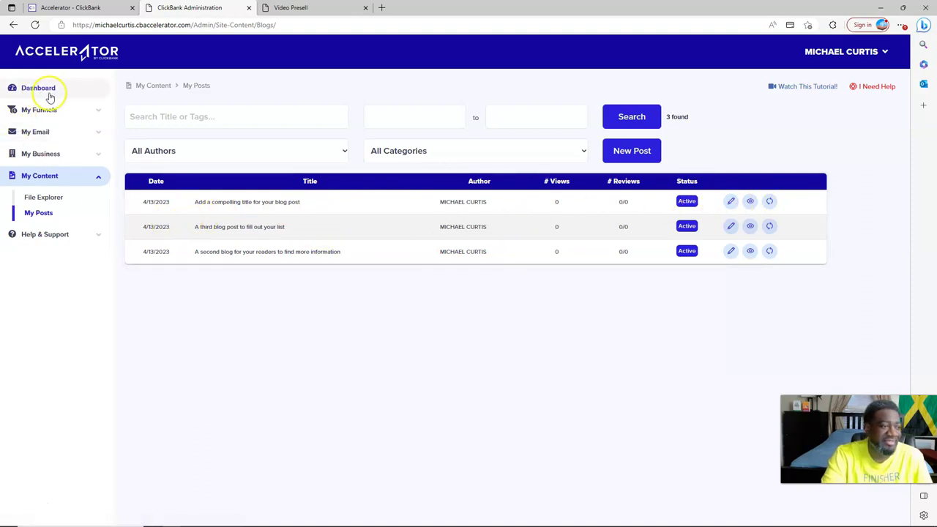
{"action": "left_click", "coordinate": [796, 86]}
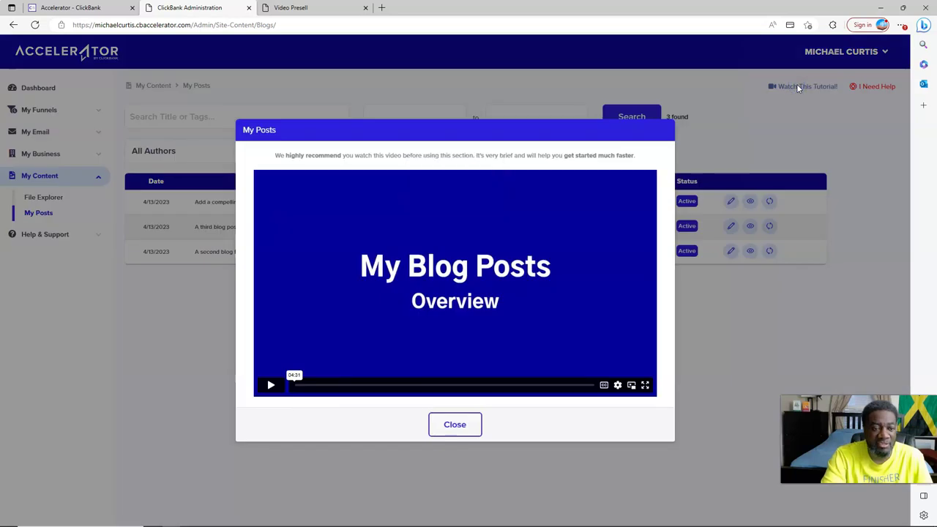
{"action": "left_click", "coordinate": [271, 385]}
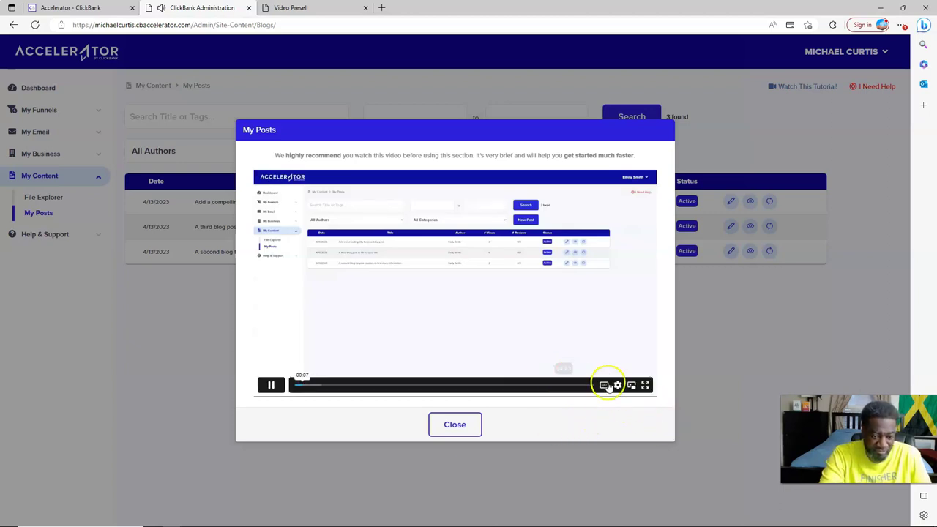
{"action": "left_click", "coordinate": [649, 385]}
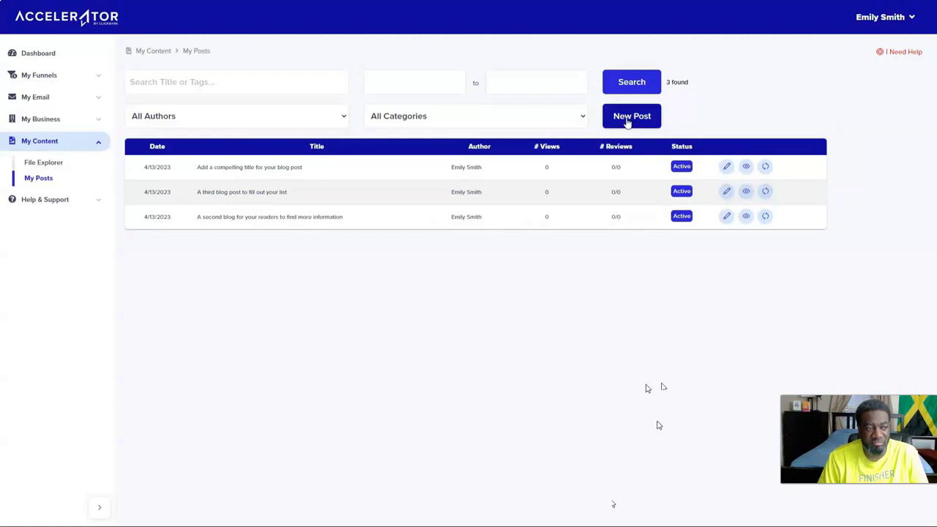
Step: Open the post "Add a compelling title for your blog post" for editing and review its General settings
{"action": "left_click", "coordinate": [727, 168]}
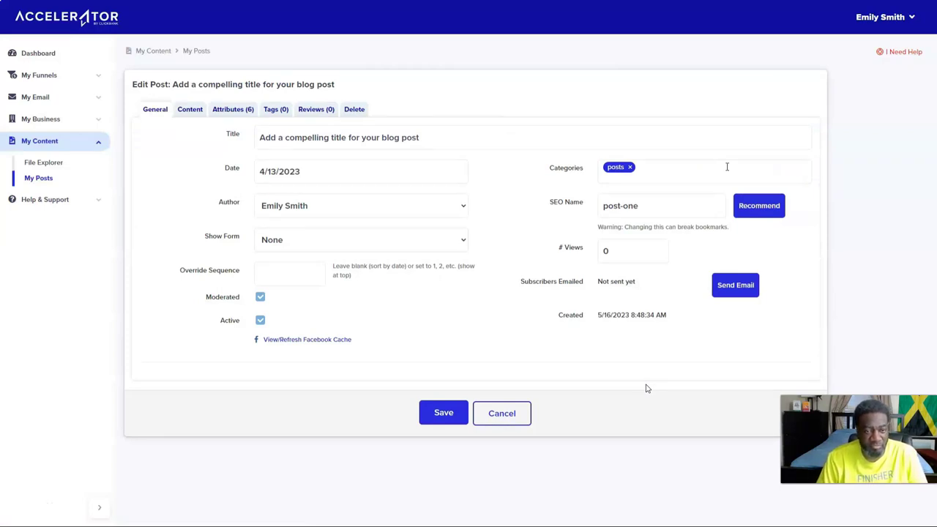
{"action": "left_click", "coordinate": [396, 138]}
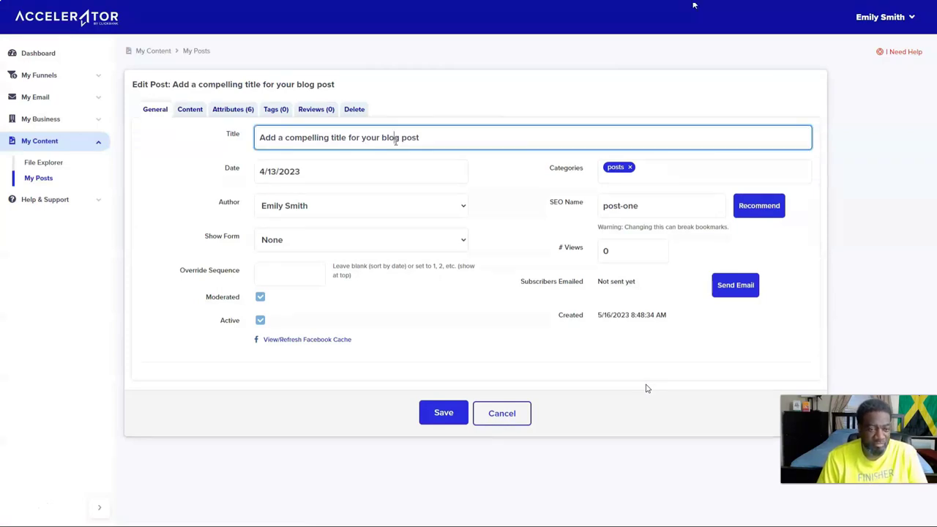
{"action": "left_click", "coordinate": [285, 171]}
{"action": "left_click", "coordinate": [217, 207]}
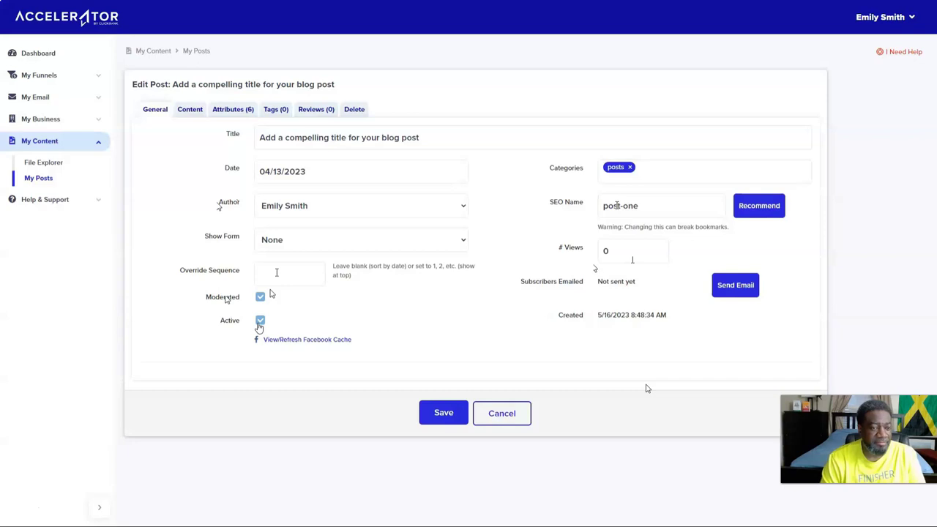
Step: Set the blog post's date to 06/01/2023
{"action": "left_click", "coordinate": [288, 170]}
{"action": "left_click", "coordinate": [354, 200]}
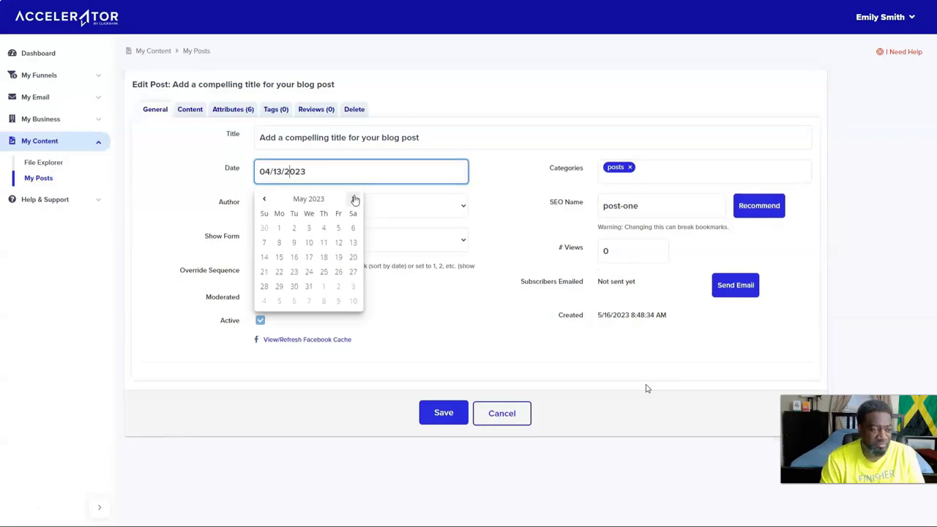
{"action": "left_click", "coordinate": [324, 287]}
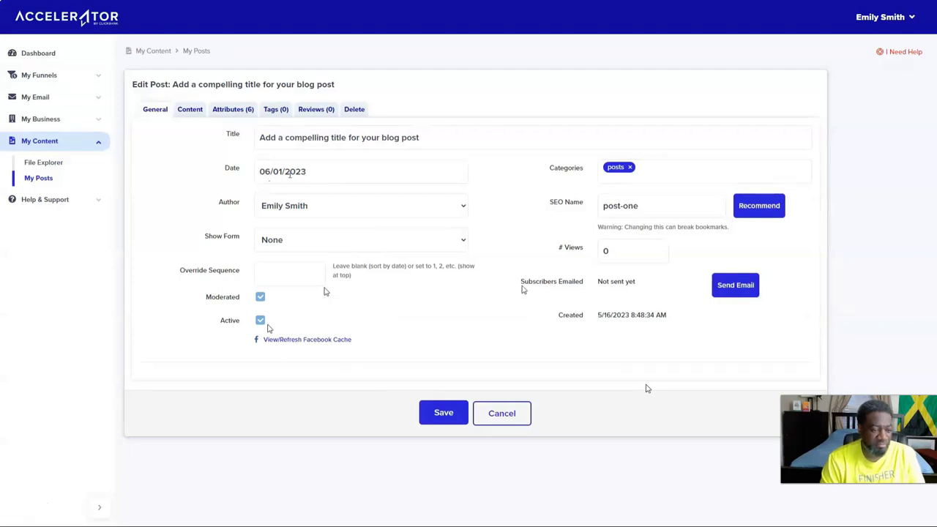
Step: Check the Subscribers Emailed setting, then examine the blog post's content layout from its header image to the Javascript code section
{"action": "left_click_drag", "start_coordinate": [522, 288], "coordinate": [585, 288]}
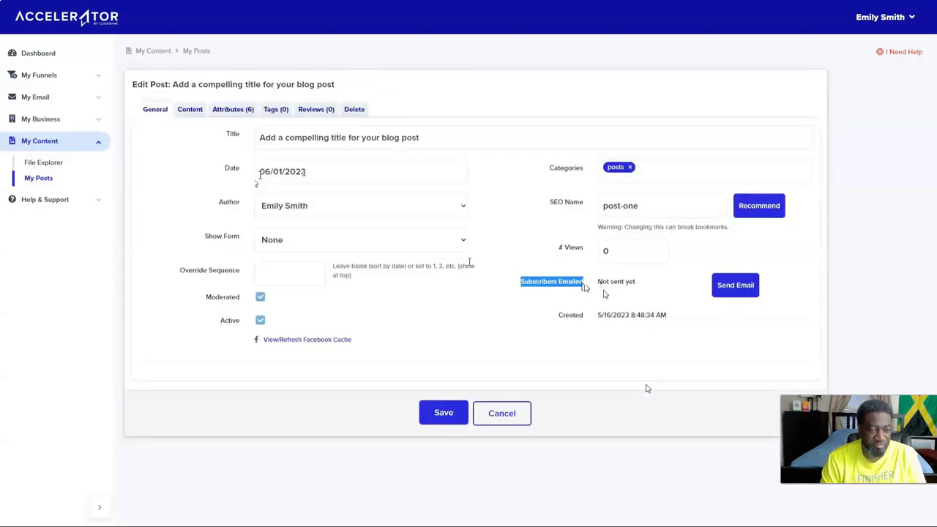
{"action": "left_click", "coordinate": [190, 110]}
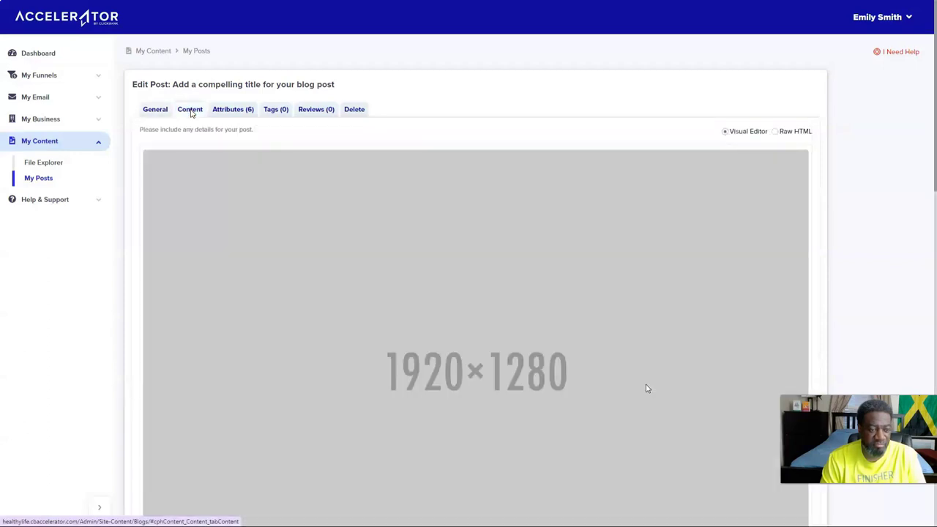
{"action": "scroll", "coordinate": [430, 379], "scroll_direction": "down", "scroll_amount": 10}
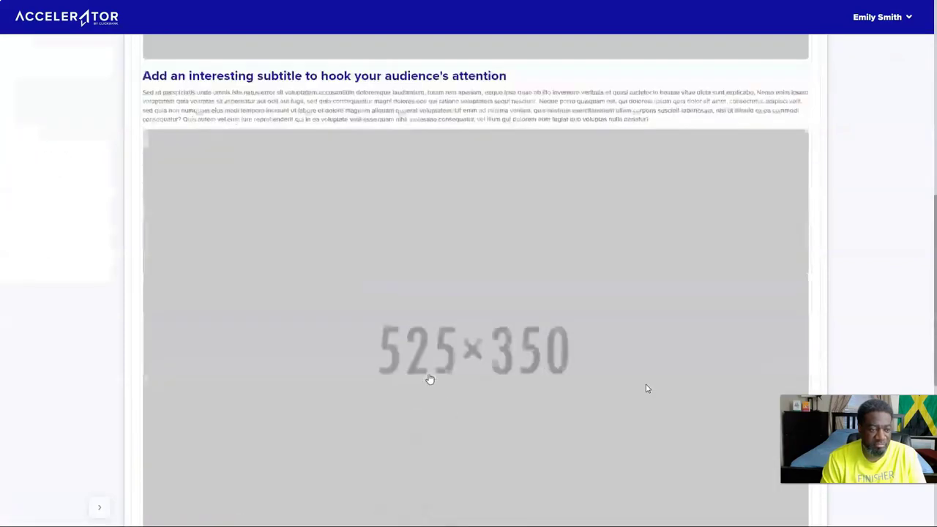
{"action": "scroll", "coordinate": [430, 379], "scroll_direction": "down", "scroll_amount": 2}
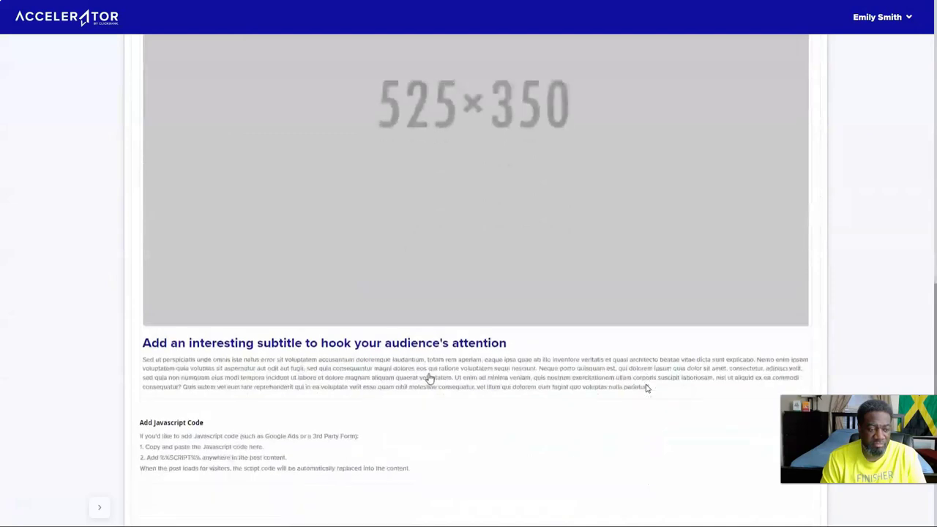
{"action": "scroll", "coordinate": [430, 379], "scroll_direction": "up", "scroll_amount": 12}
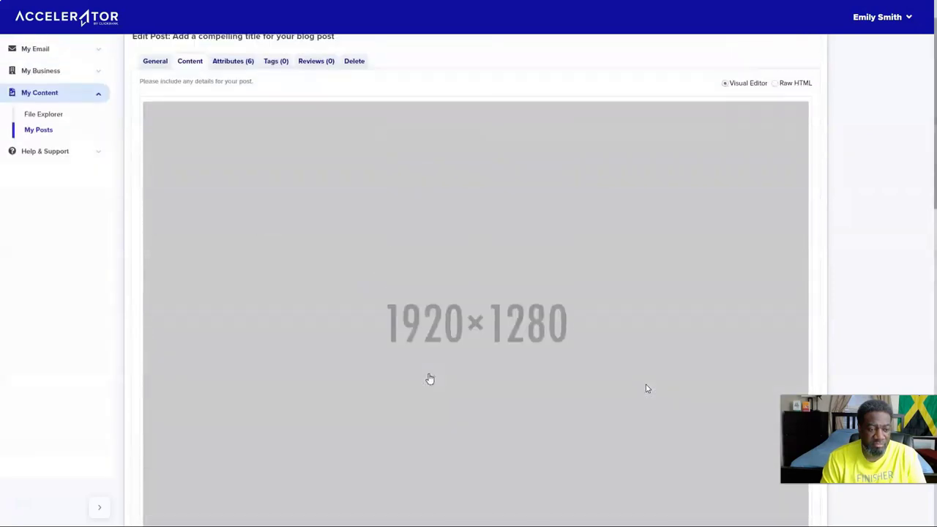
{"action": "scroll", "coordinate": [430, 378], "scroll_direction": "down", "scroll_amount": 5}
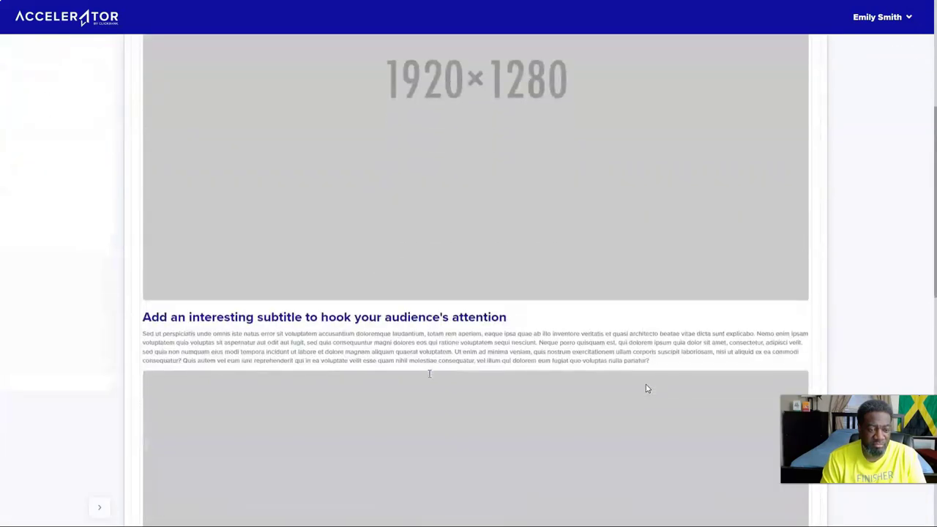
{"action": "scroll", "coordinate": [421, 344], "scroll_direction": "up", "scroll_amount": 3}
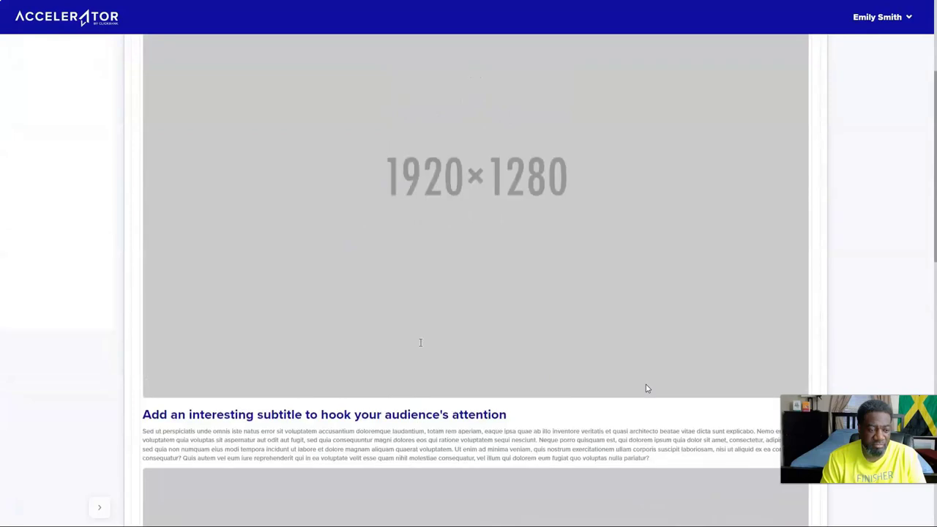
{"action": "scroll", "coordinate": [421, 347], "scroll_direction": "up", "scroll_amount": 2}
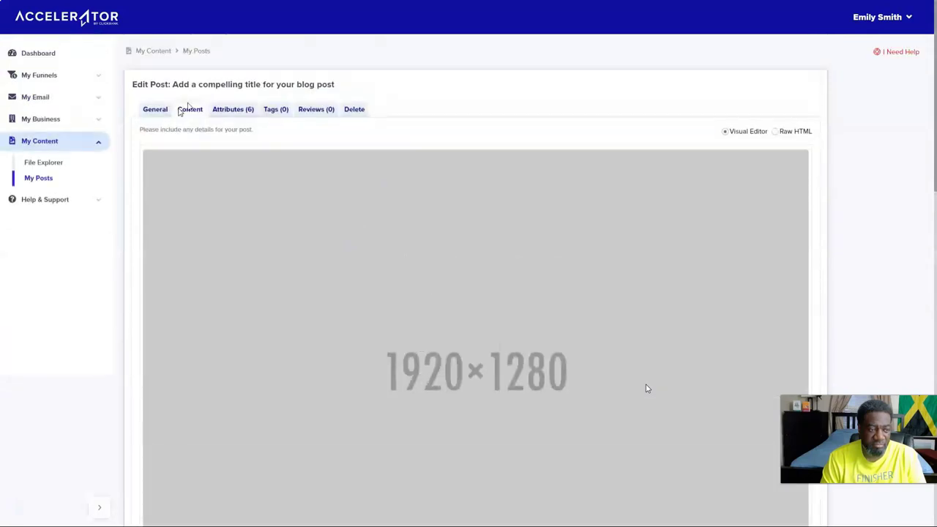
Step: Delete the 1920×1280 placeholder image from the post content and append random filler text to the first paragraph
{"action": "left_click", "coordinate": [389, 286]}
{"action": "scroll", "coordinate": [410, 274], "scroll_direction": "down", "scroll_amount": 3}
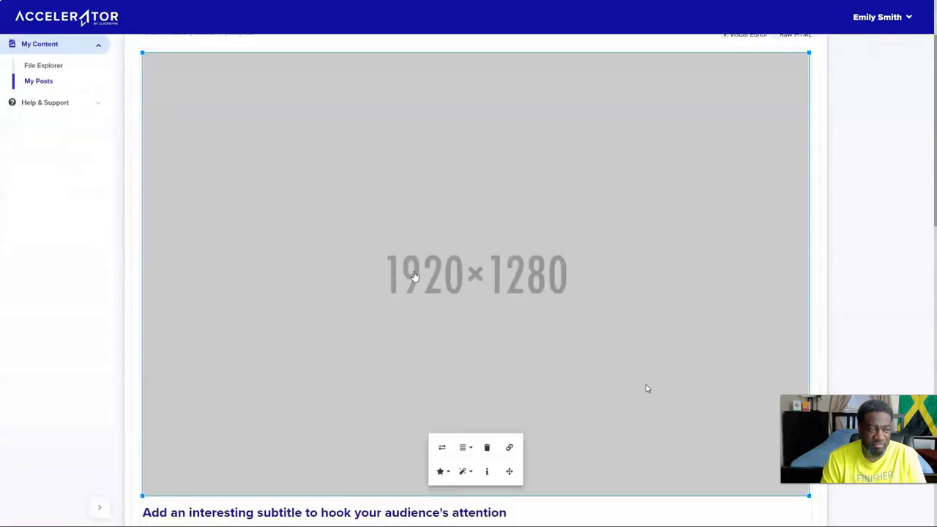
{"action": "left_click", "coordinate": [485, 350]}
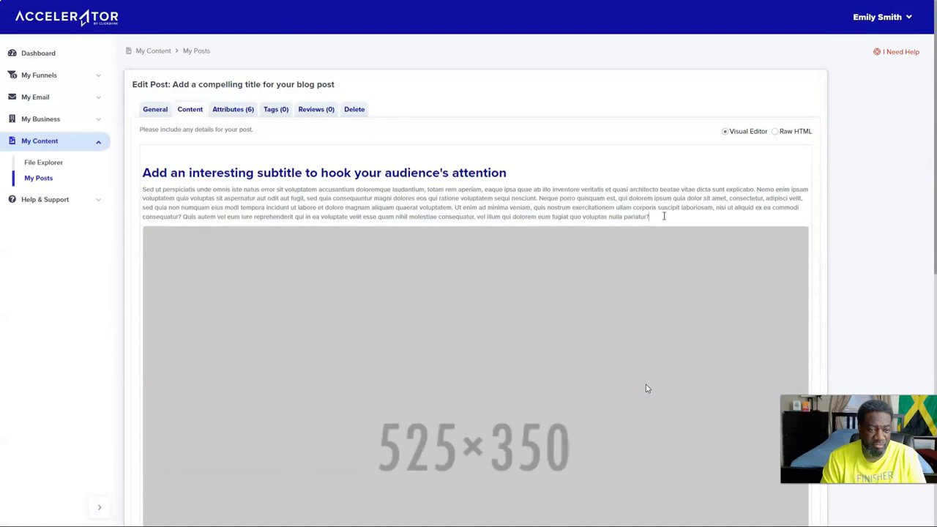
{"action": "type", "text": "eihfshlefthkr"}
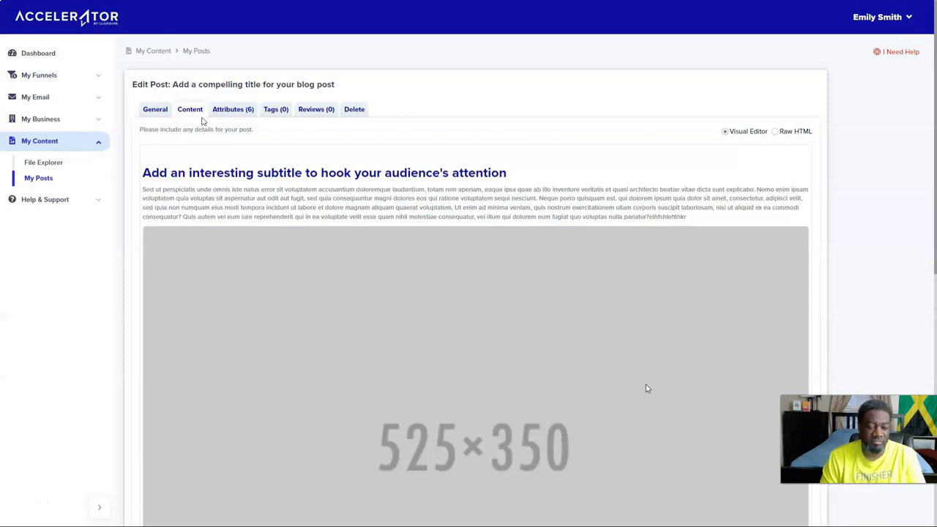
Step: Review the post's Attributes, Tags, Reviews and Delete settings, and save the post
{"action": "left_click", "coordinate": [229, 110]}
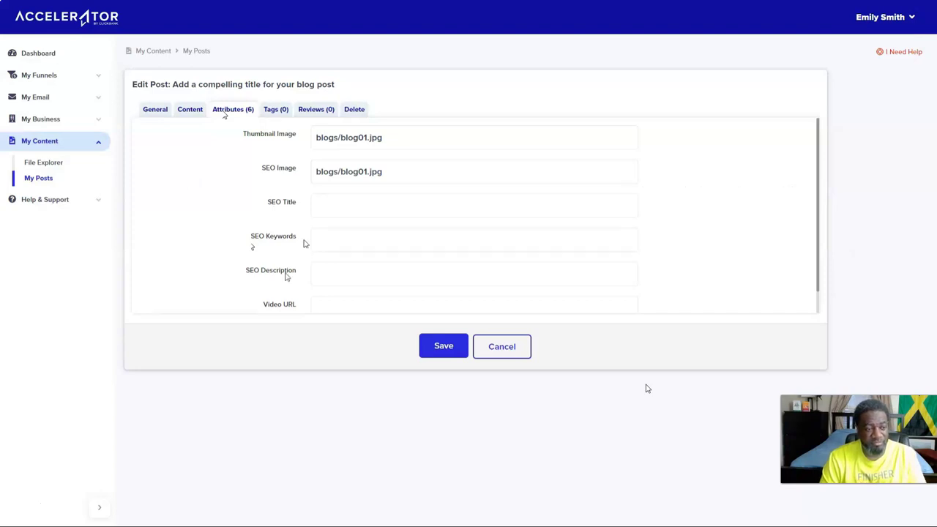
{"action": "left_click", "coordinate": [277, 114]}
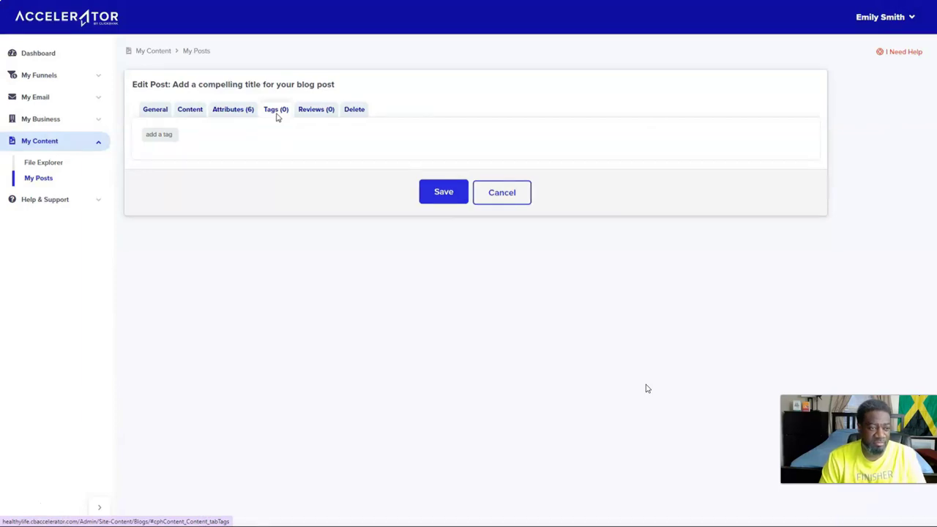
{"action": "left_click", "coordinate": [315, 112]}
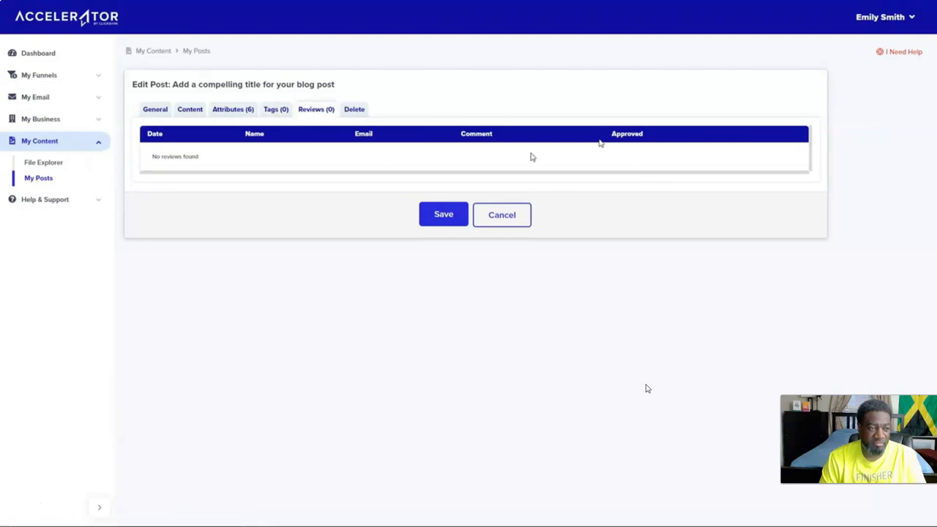
{"action": "left_click", "coordinate": [356, 111]}
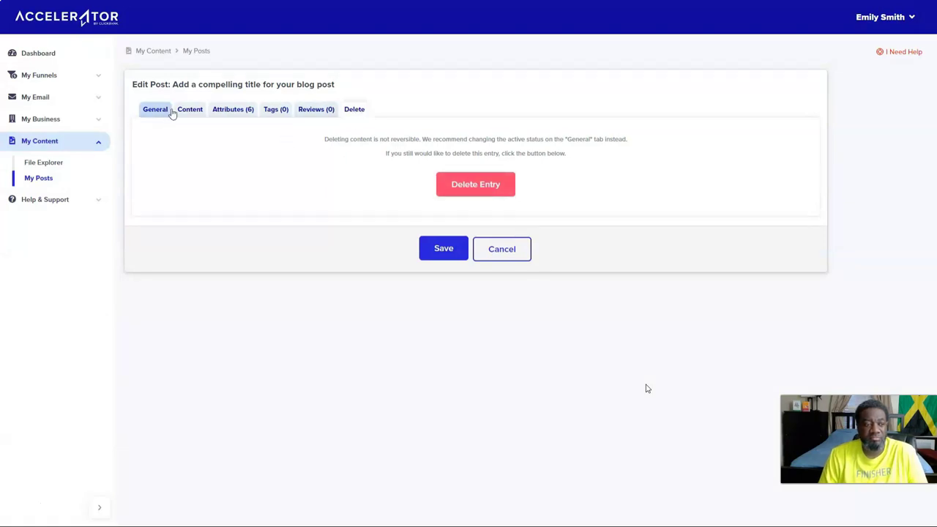
{"action": "left_click", "coordinate": [441, 253]}
{"action": "left_click", "coordinate": [442, 251]}
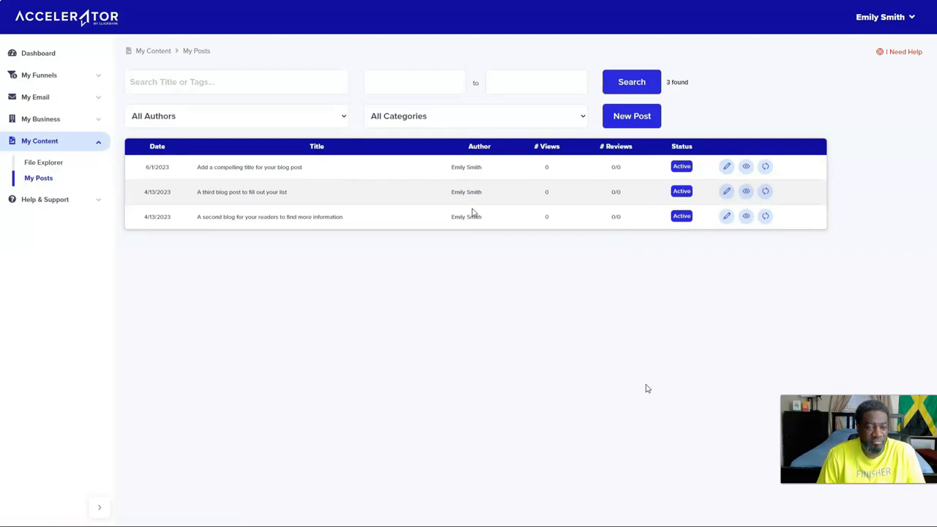
Step: Exit the full-screen My Blog Posts tutorial and close the My Posts video dialog
{"action": "key", "text": "F11"}
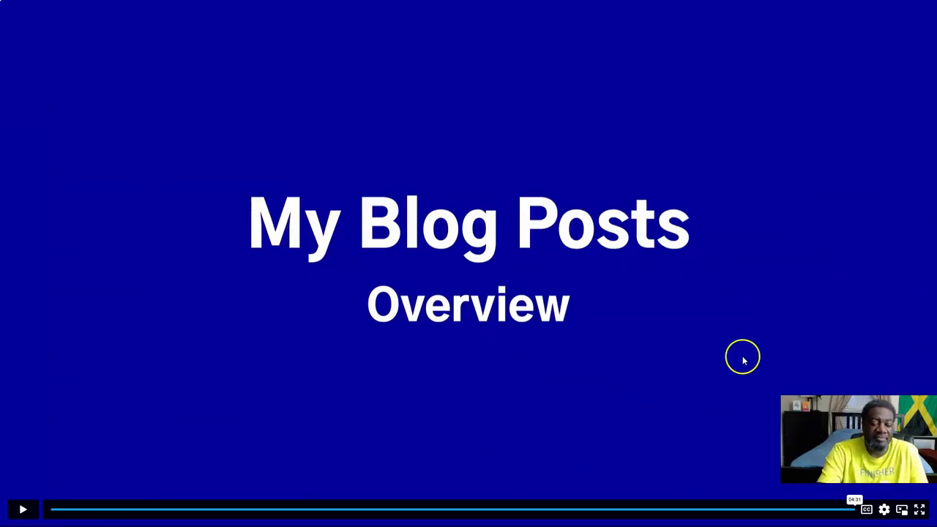
{"action": "left_click", "coordinate": [920, 510]}
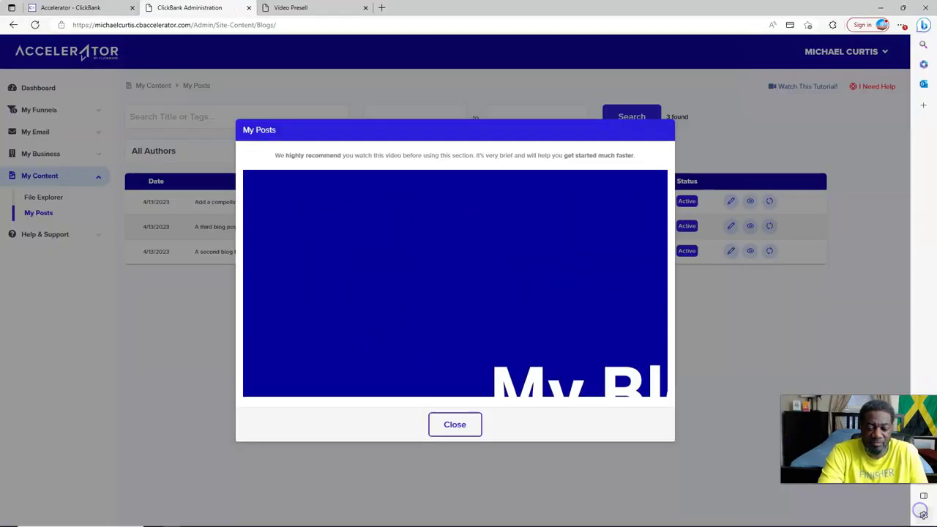
{"action": "left_click", "coordinate": [454, 426]}
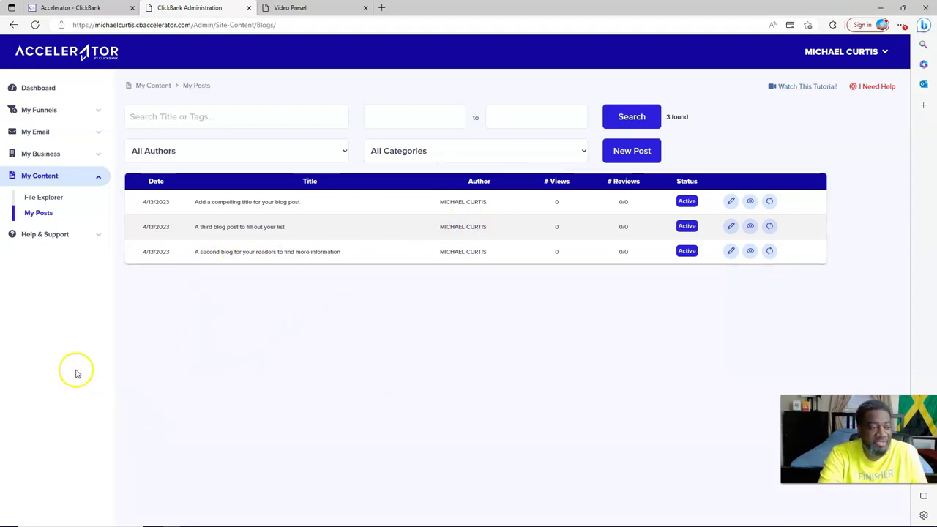
Step: Return to the Dashboard and review its My Funnels, Page Performance and Funnel Templates sections
{"action": "left_click", "coordinate": [42, 89]}
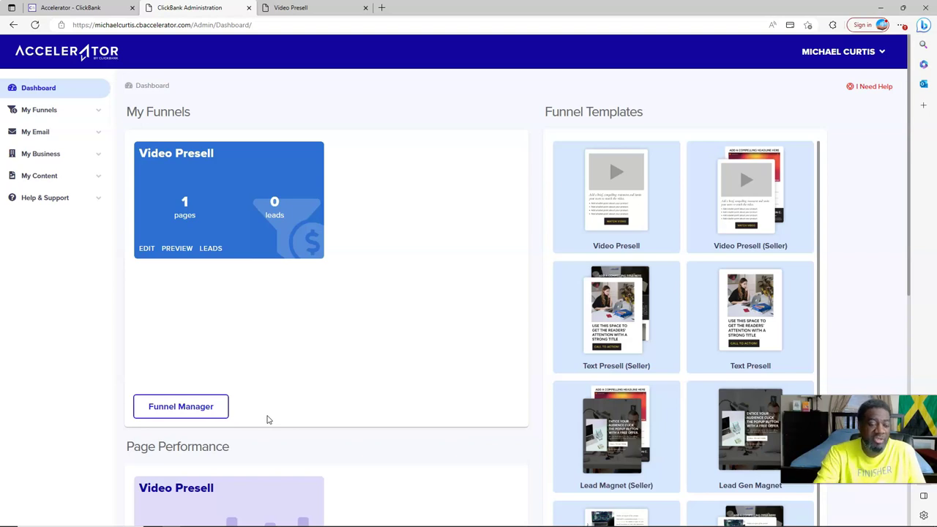
{"action": "scroll", "coordinate": [236, 354], "scroll_direction": "down", "scroll_amount": 4}
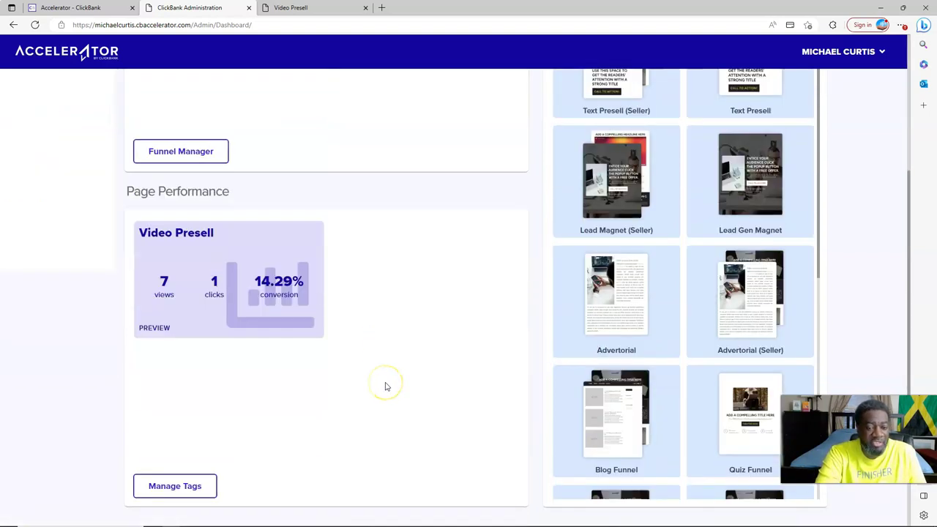
{"action": "scroll", "coordinate": [387, 387], "scroll_direction": "down", "scroll_amount": 3}
{"action": "scroll", "coordinate": [387, 387], "scroll_direction": "up", "scroll_amount": 6}
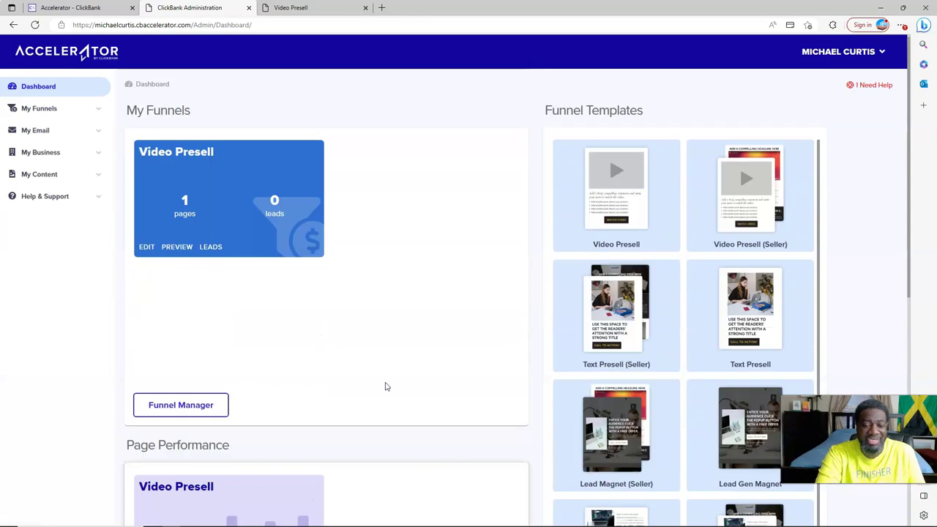
{"action": "scroll", "coordinate": [387, 386], "scroll_direction": "down", "scroll_amount": 4}
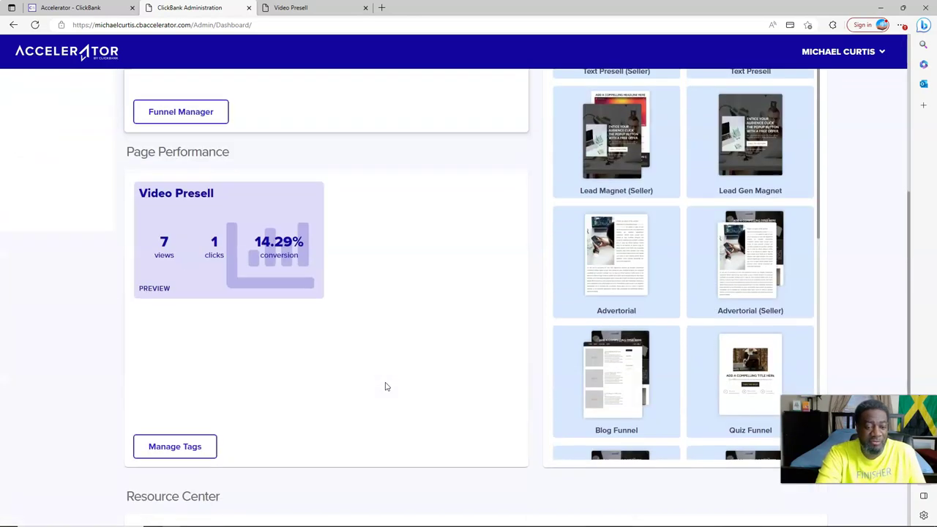
{"action": "scroll", "coordinate": [386, 387], "scroll_direction": "up", "scroll_amount": 4}
{"action": "left_click", "coordinate": [403, 390]}
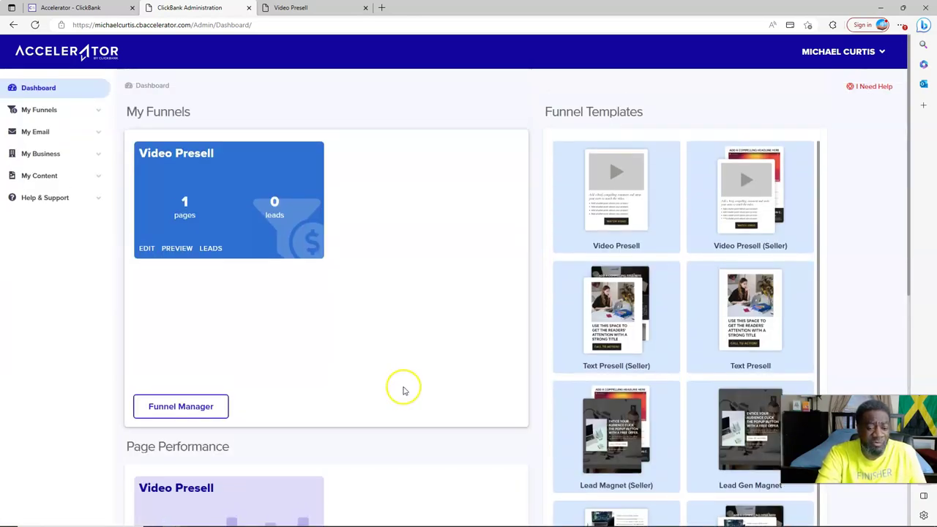
Step: Open the Blog Funnel template in the funnel builder to view its page flow, and go back to the Dashboard
{"action": "scroll", "coordinate": [404, 388], "scroll_direction": "down", "scroll_amount": 4}
{"action": "scroll", "coordinate": [668, 315], "scroll_direction": "down", "scroll_amount": 2}
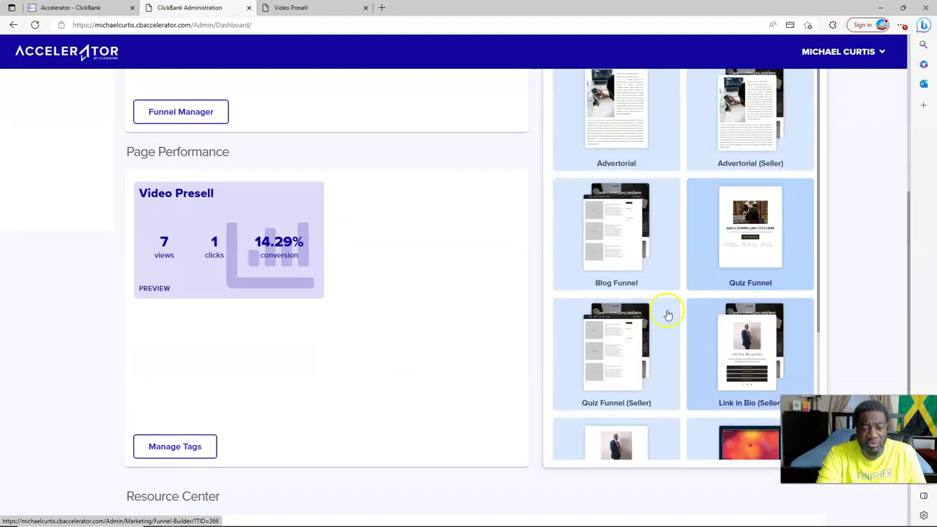
{"action": "left_click", "coordinate": [622, 243]}
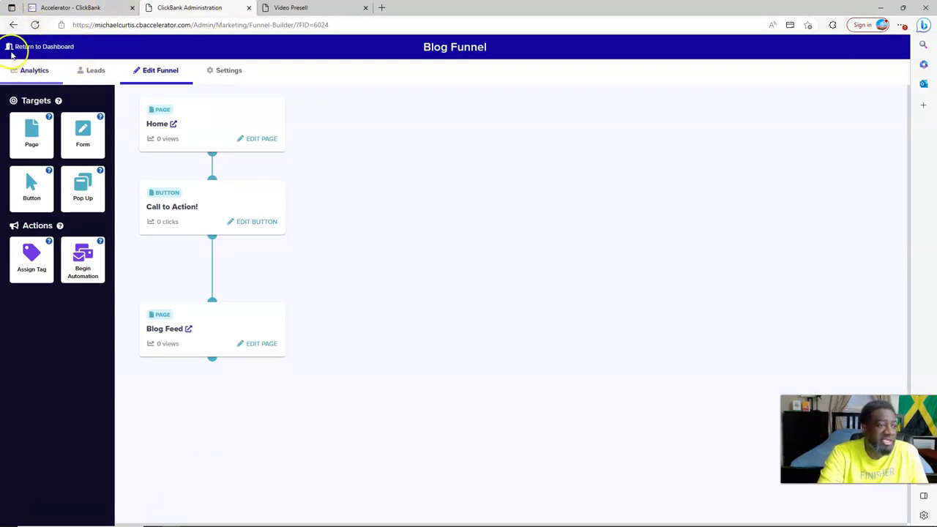
{"action": "left_click", "coordinate": [12, 24]}
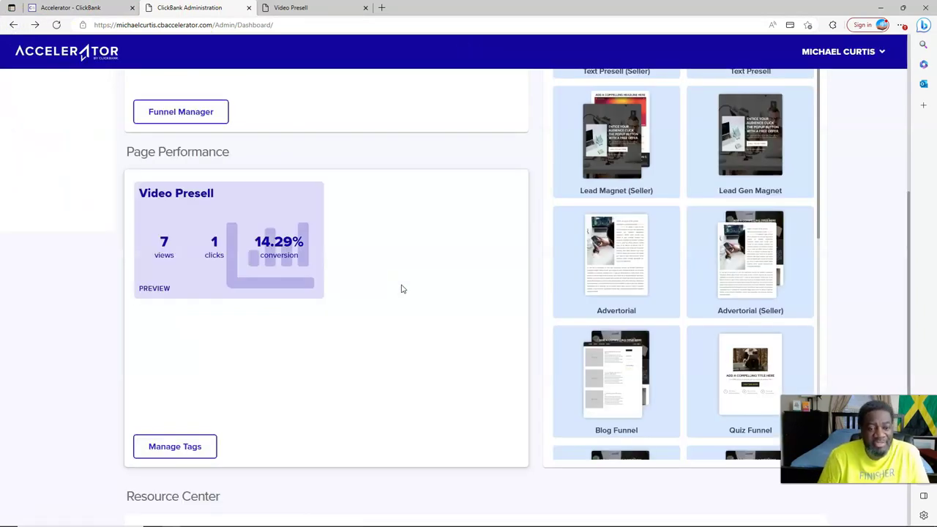
Step: Examine the funnel templates on offer, comparing the Blog Funnel with the neighbouring Advertorial, Quiz Funnel and Link in Bio templates
{"action": "scroll", "coordinate": [660, 396], "scroll_direction": "down", "scroll_amount": 2}
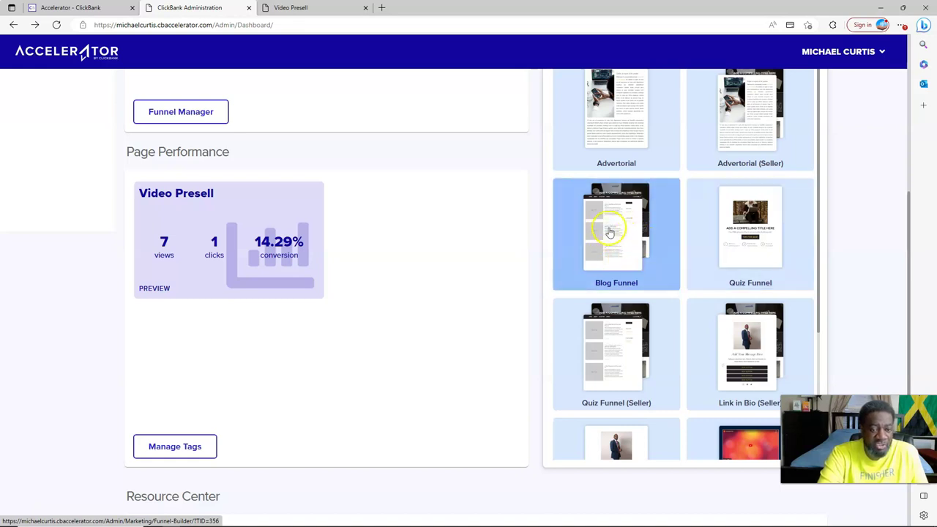
{"action": "scroll", "coordinate": [613, 232], "scroll_direction": "down", "scroll_amount": 1}
{"action": "scroll", "coordinate": [613, 232], "scroll_direction": "down", "scroll_amount": 2}
{"action": "scroll", "coordinate": [613, 232], "scroll_direction": "up", "scroll_amount": 5}
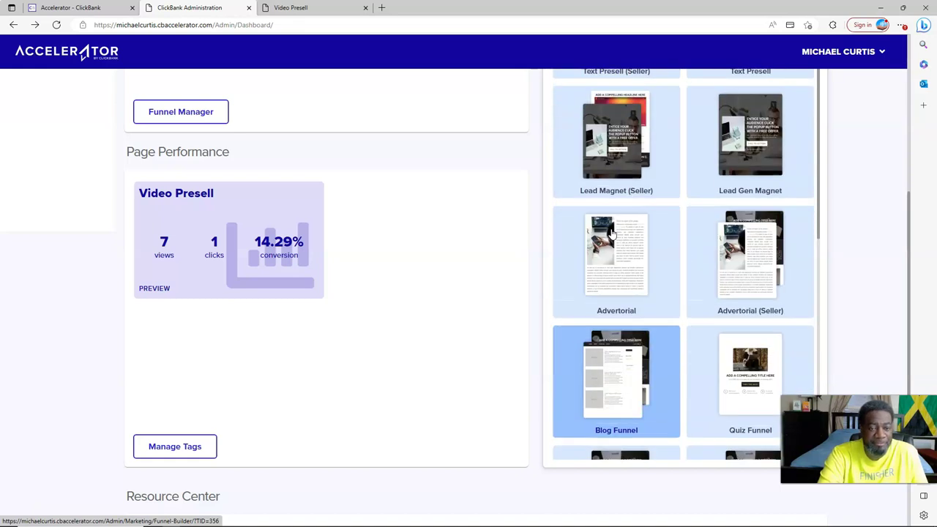
{"action": "scroll", "coordinate": [613, 232], "scroll_direction": "down", "scroll_amount": 2}
{"action": "left_click", "coordinate": [619, 241]}
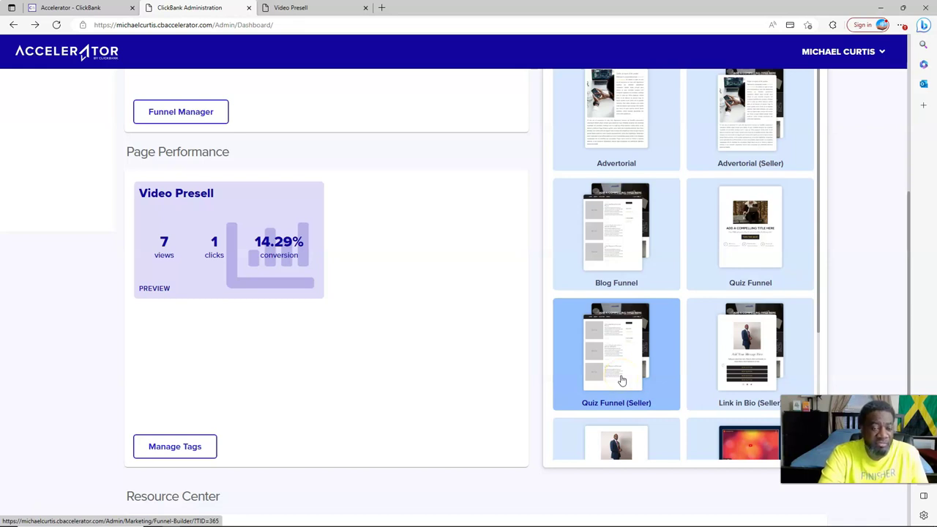
{"action": "scroll", "coordinate": [621, 380], "scroll_direction": "up", "scroll_amount": 2}
{"action": "scroll", "coordinate": [621, 380], "scroll_direction": "up", "scroll_amount": 5}
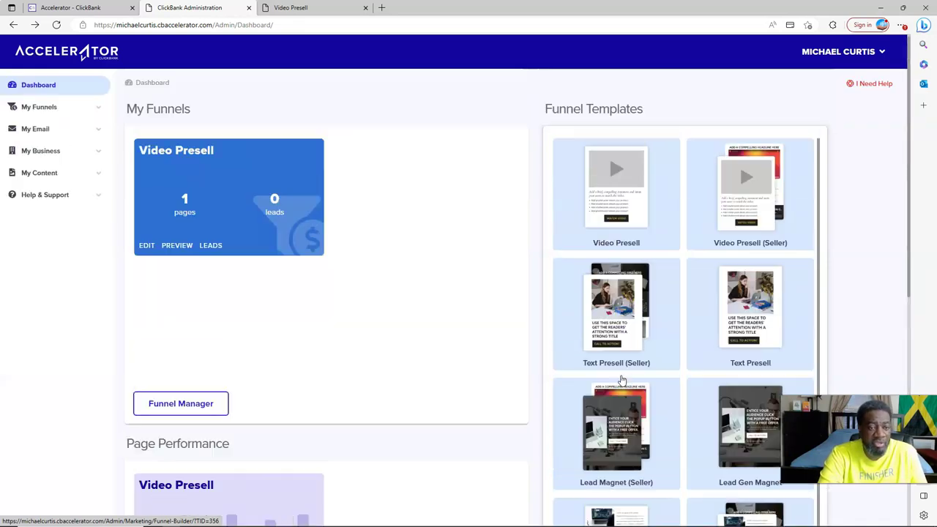
Step: Expand My Funnels to show its entries and review the Video Presell funnel and its page performance
{"action": "left_click", "coordinate": [191, 136]}
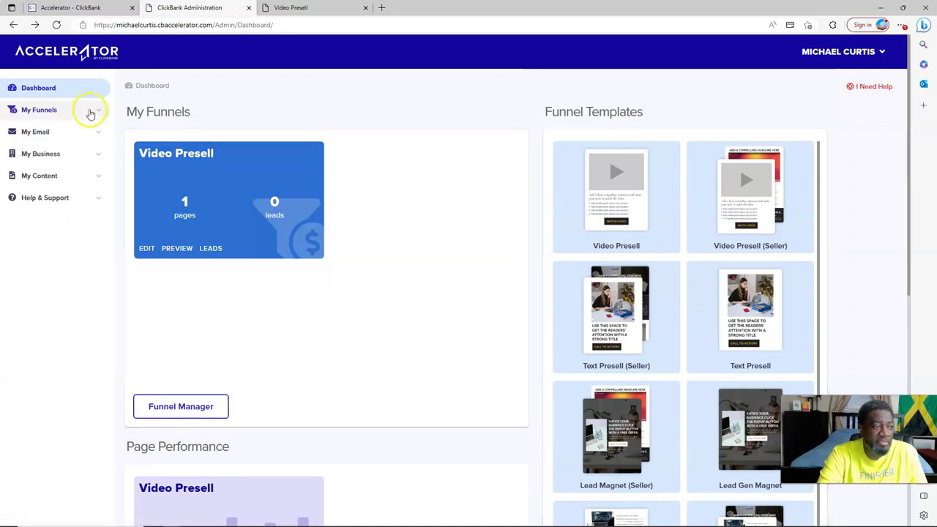
{"action": "left_click", "coordinate": [93, 114]}
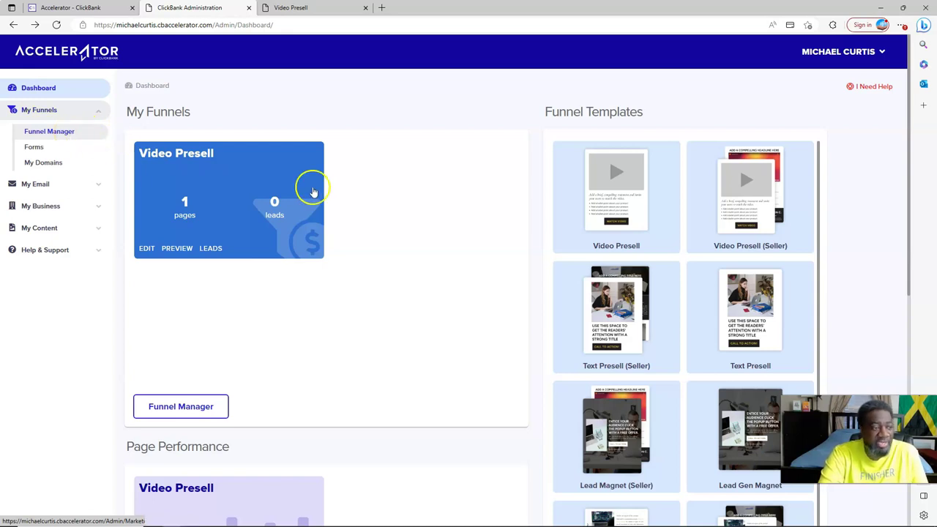
{"action": "scroll", "coordinate": [314, 191], "scroll_direction": "down", "scroll_amount": 1}
{"action": "scroll", "coordinate": [317, 192], "scroll_direction": "down", "scroll_amount": 2}
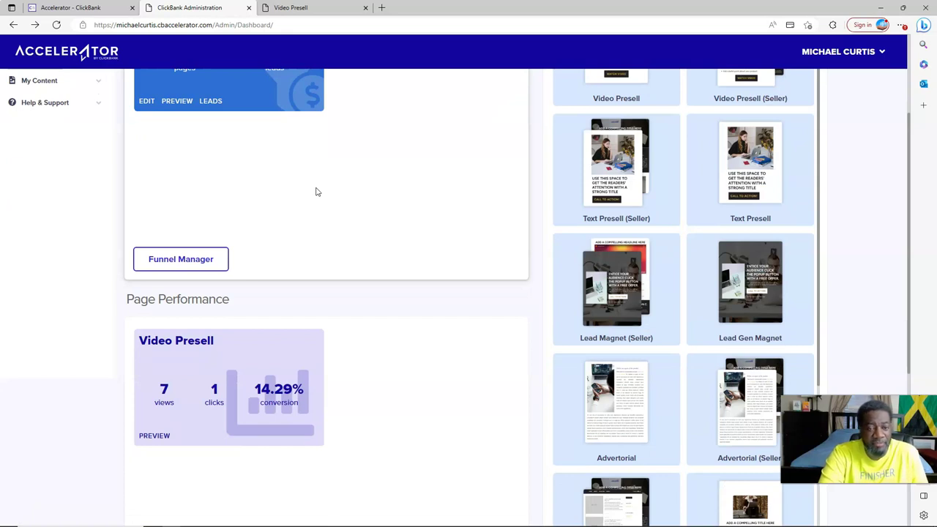
{"action": "scroll", "coordinate": [316, 192], "scroll_direction": "up", "scroll_amount": 3}
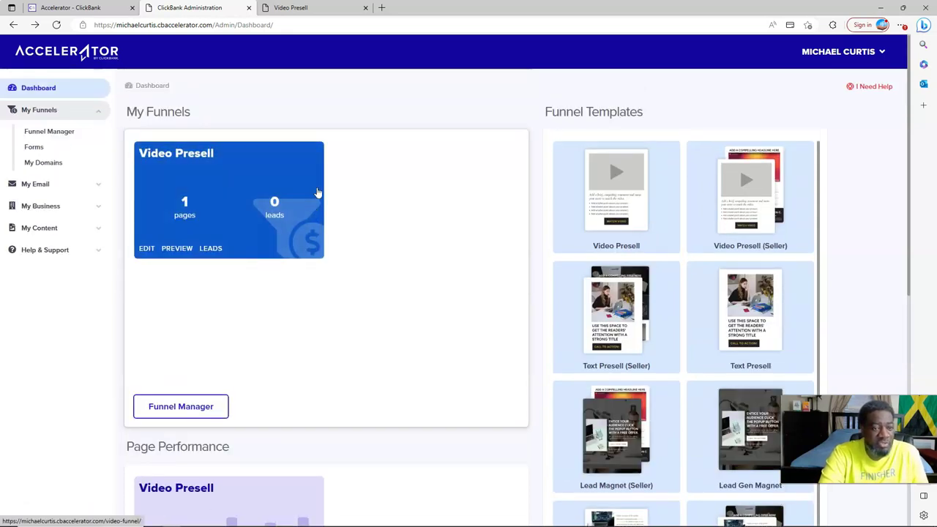
Step: Expand the My Email, My Business and My Content sections one after another to review their entries
{"action": "left_click", "coordinate": [469, 203]}
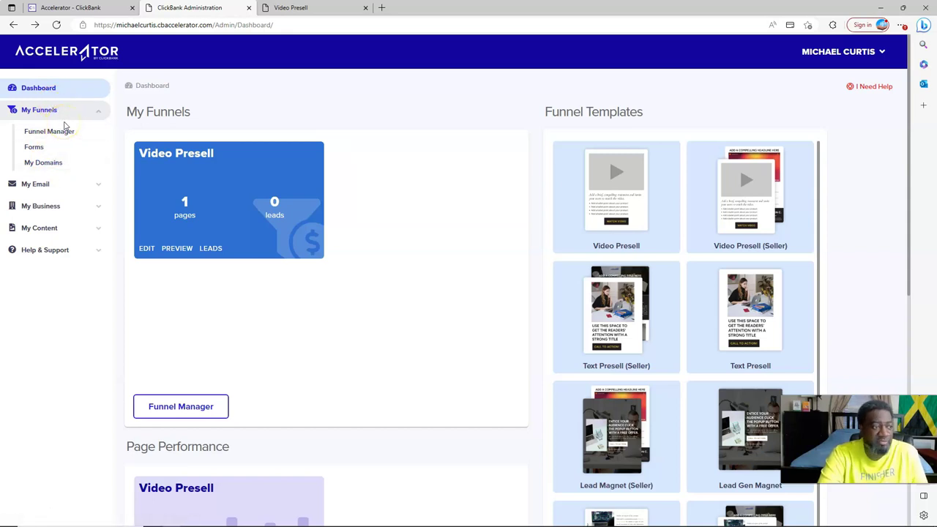
{"action": "left_click", "coordinate": [93, 184]}
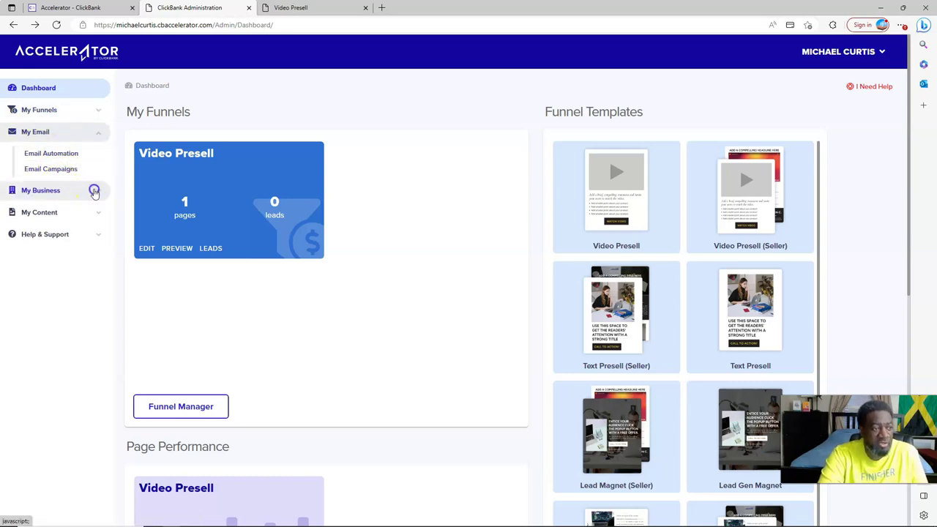
{"action": "left_click", "coordinate": [89, 191]}
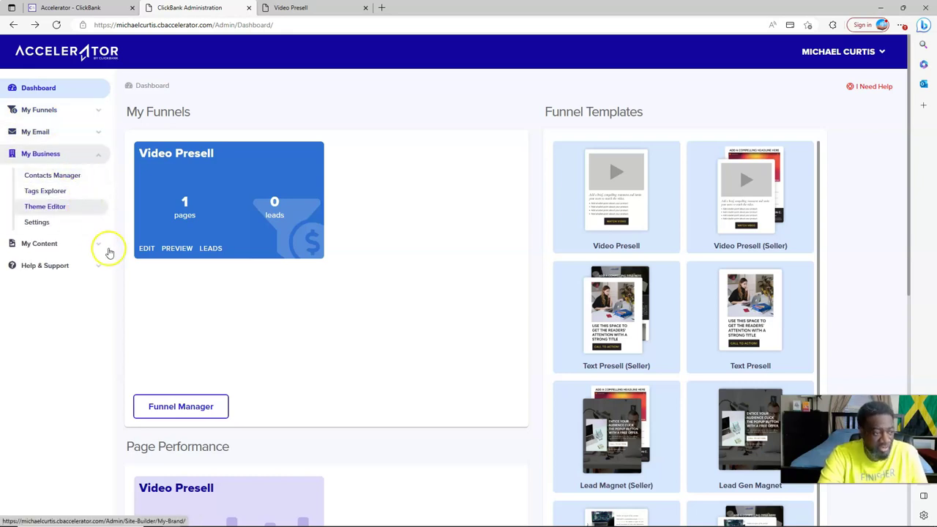
{"action": "left_click", "coordinate": [92, 243]}
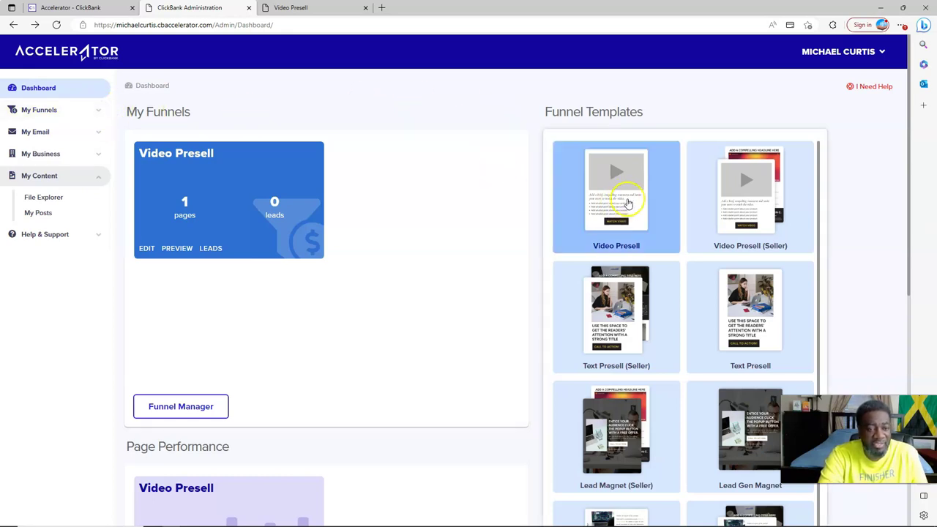
Step: View the published Video Presell page, and return to the ClickBank Administration dashboard to look through the funnel templates
{"action": "left_click", "coordinate": [307, 7]}
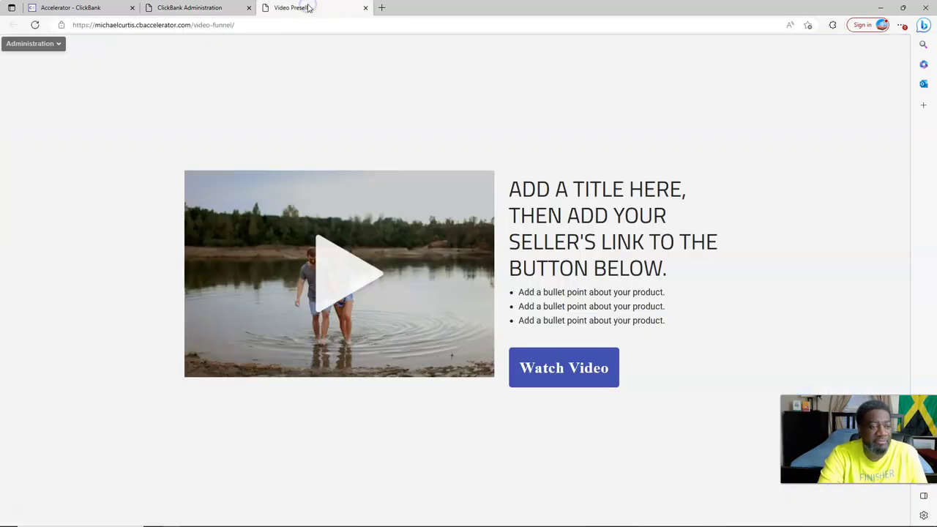
{"action": "left_click", "coordinate": [183, 7]}
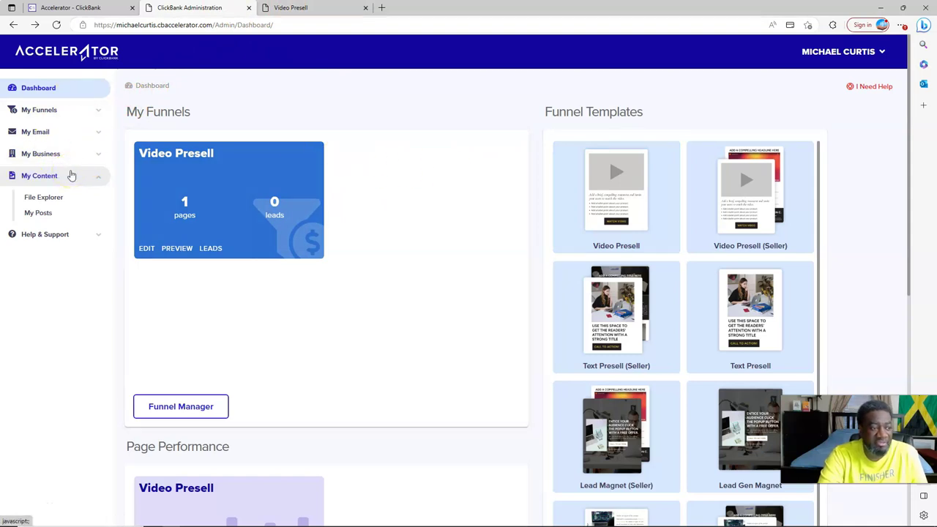
{"action": "scroll", "coordinate": [599, 262], "scroll_direction": "down", "scroll_amount": 4}
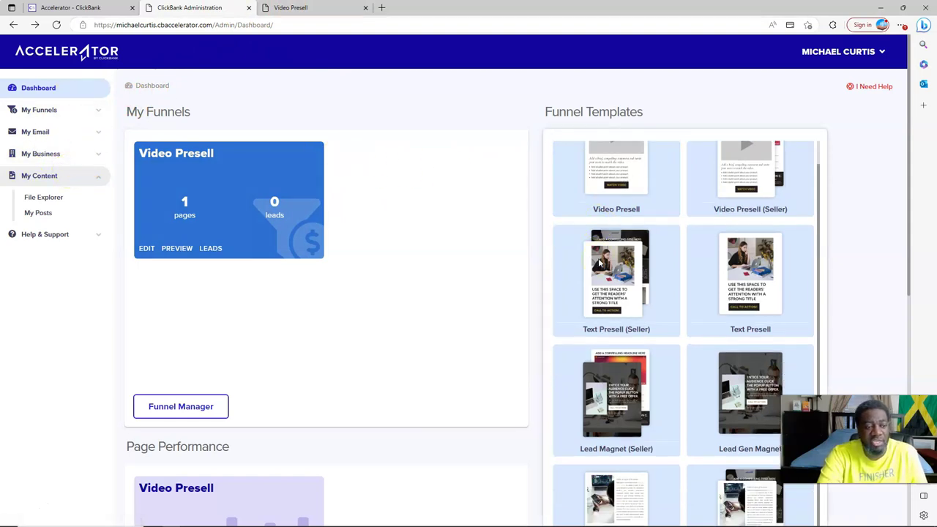
{"action": "scroll", "coordinate": [599, 263], "scroll_direction": "down", "scroll_amount": 1}
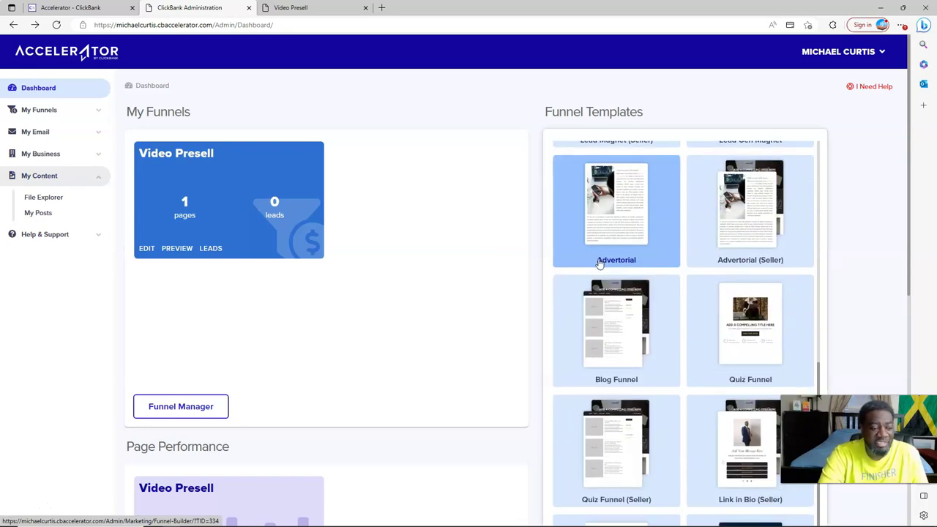
{"action": "scroll", "coordinate": [599, 264], "scroll_direction": "up", "scroll_amount": 5}
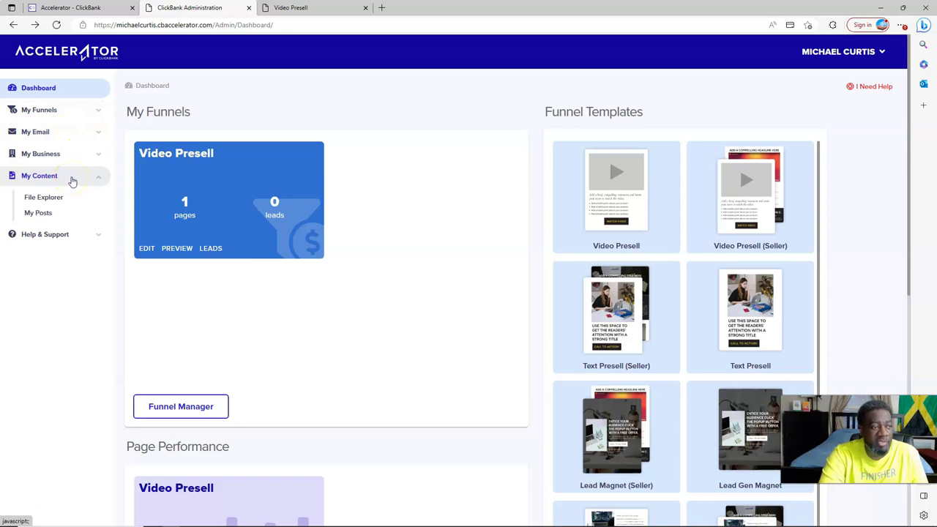
{"action": "left_click", "coordinate": [621, 221]}
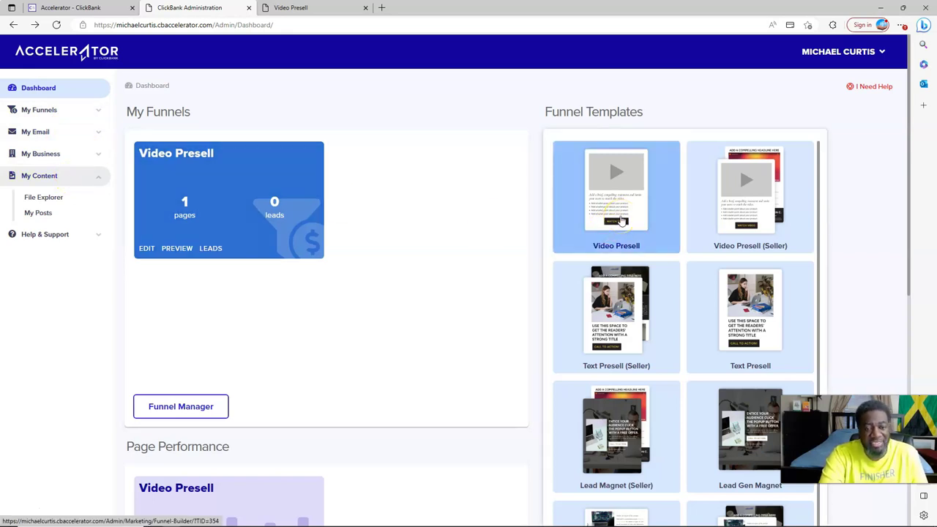
{"action": "scroll", "coordinate": [621, 220], "scroll_direction": "down", "scroll_amount": 1}
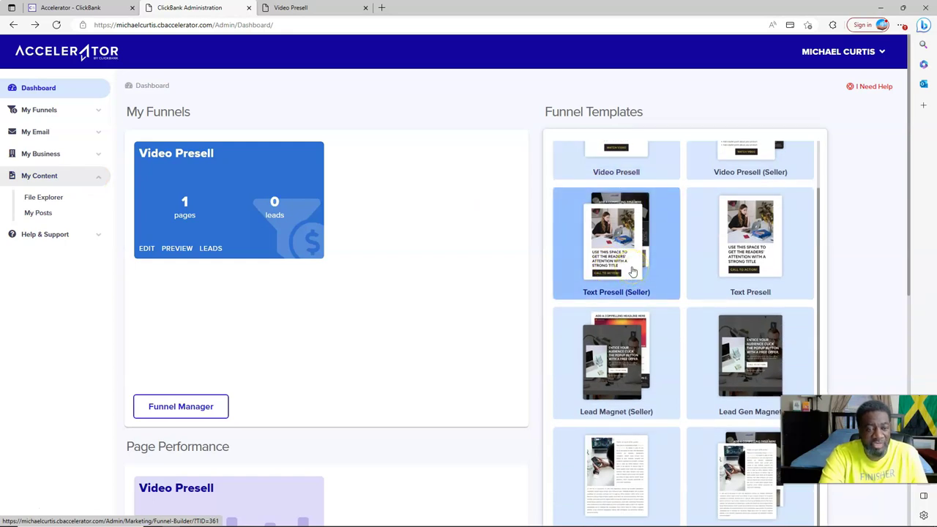
{"action": "scroll", "coordinate": [633, 271], "scroll_direction": "up", "scroll_amount": 1}
{"action": "left_click", "coordinate": [466, 151]}
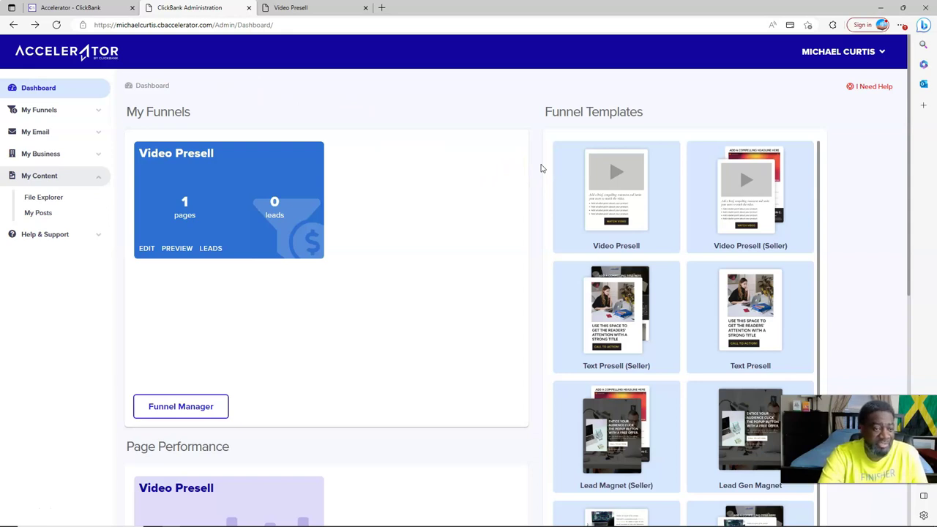
Step: Switch to the ClickBank Accelerator sales page, look back over its pricing and feature sections, and open the account sign-in page
{"action": "left_click", "coordinate": [88, 8]}
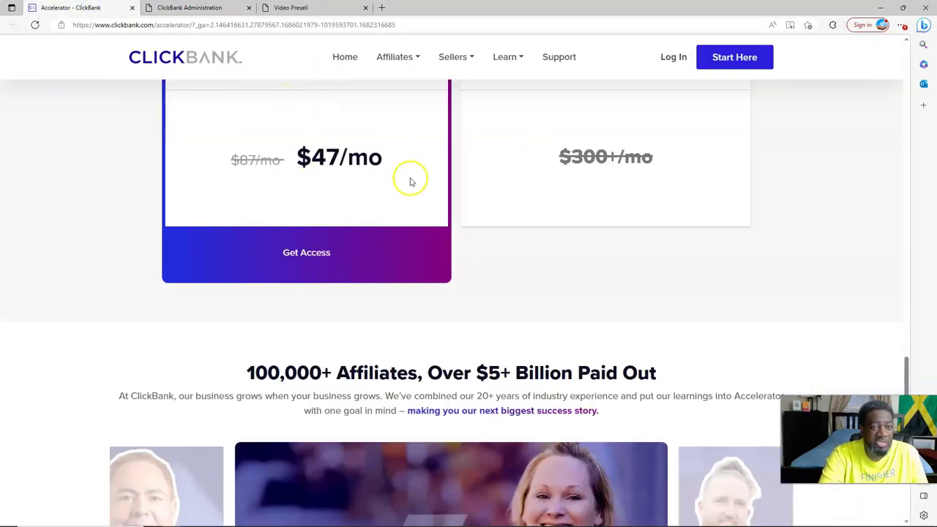
{"action": "scroll", "coordinate": [410, 181], "scroll_direction": "up", "scroll_amount": 10}
{"action": "scroll", "coordinate": [410, 182], "scroll_direction": "up", "scroll_amount": 5}
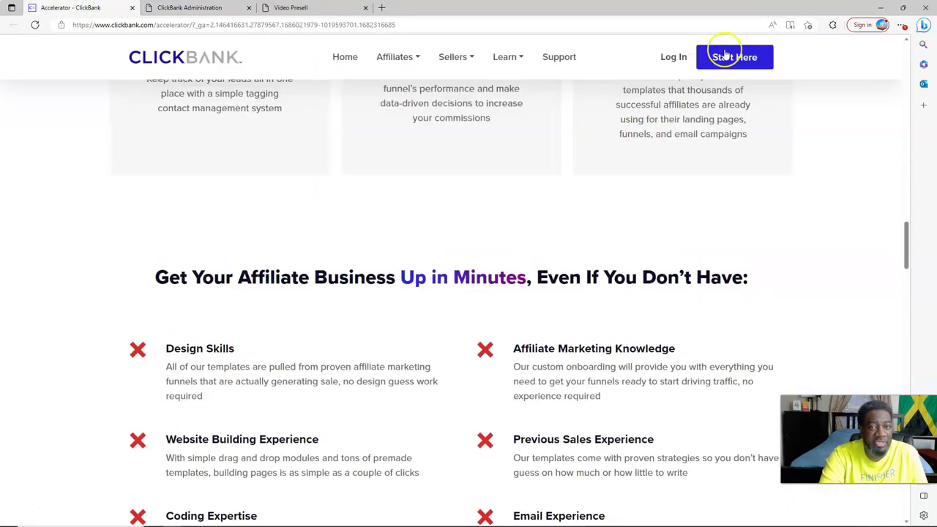
{"action": "left_click", "coordinate": [673, 57]}
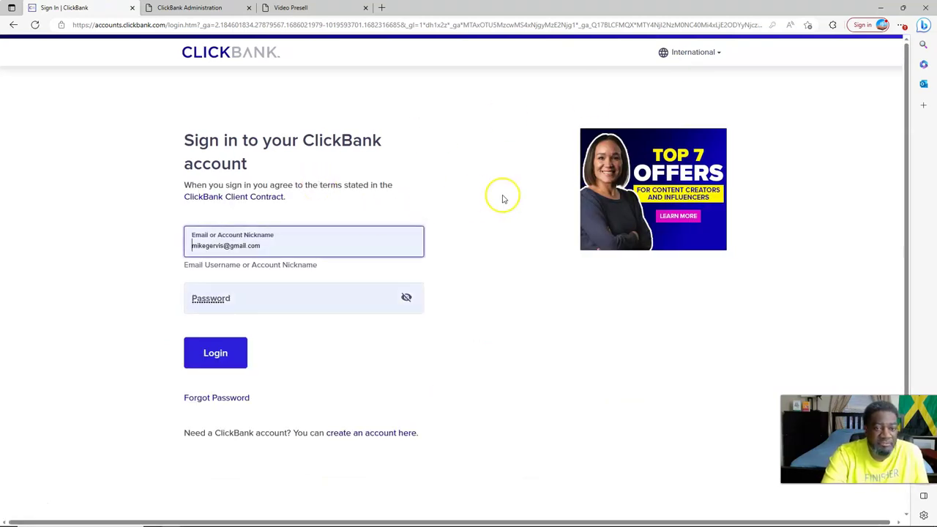
Step: Try to sign in to the ClickBank account with the saved e-mail and password
{"action": "scroll", "coordinate": [503, 199], "scroll_direction": "down", "scroll_amount": 2}
{"action": "scroll", "coordinate": [503, 198], "scroll_direction": "up", "scroll_amount": 2}
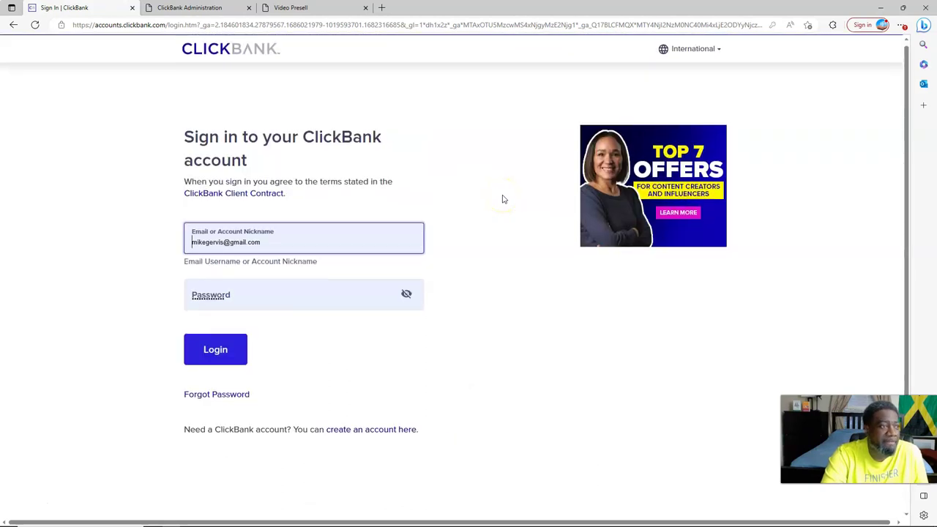
{"action": "scroll", "coordinate": [503, 199], "scroll_direction": "down", "scroll_amount": 2}
{"action": "left_click", "coordinate": [215, 242]}
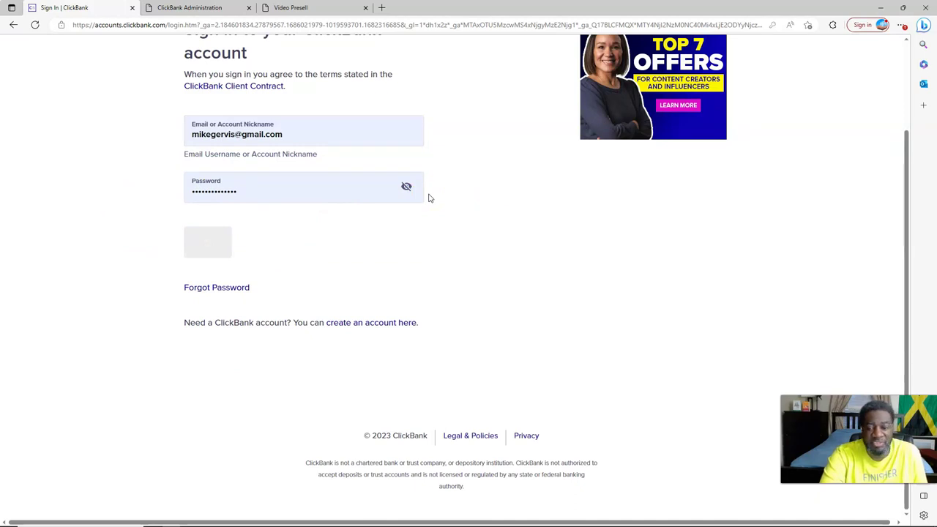
{"action": "left_click", "coordinate": [482, 203]}
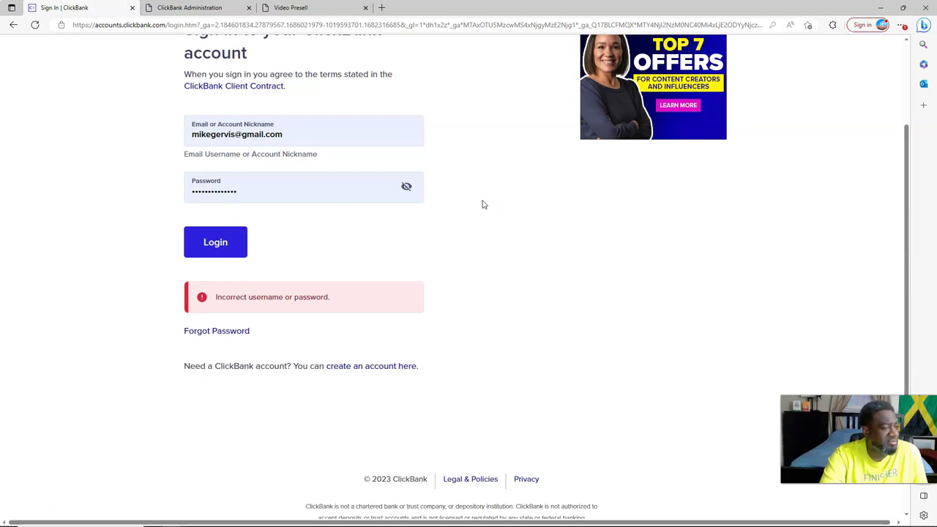
{"action": "left_click", "coordinate": [217, 241]}
{"action": "left_click", "coordinate": [469, 212]}
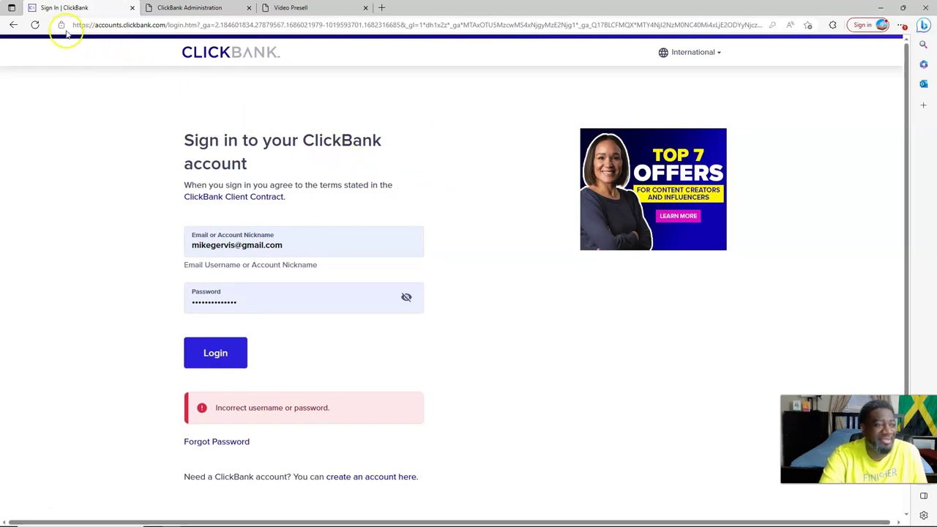
Step: Leave the sign-in page, load clickbank.com and reopen the account sign-in from the home page
{"action": "left_click", "coordinate": [10, 25]}
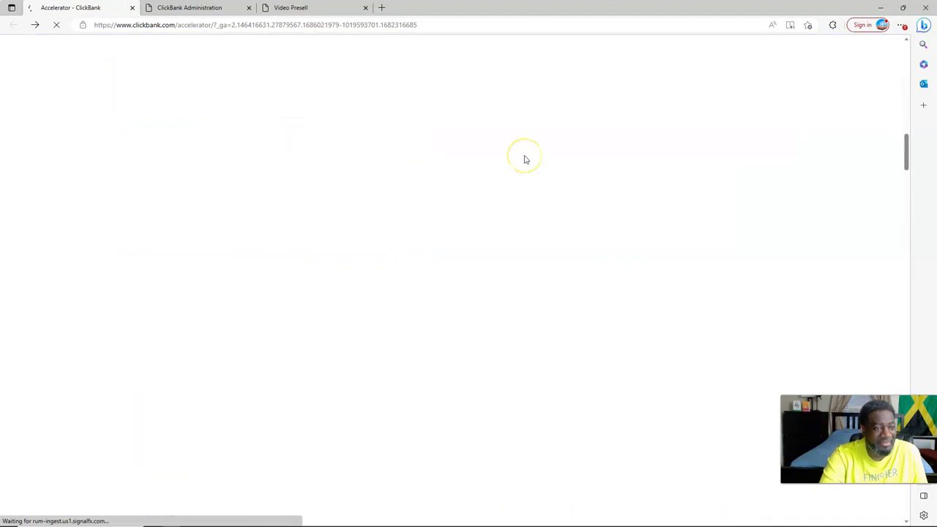
{"action": "left_click", "coordinate": [453, 25]}
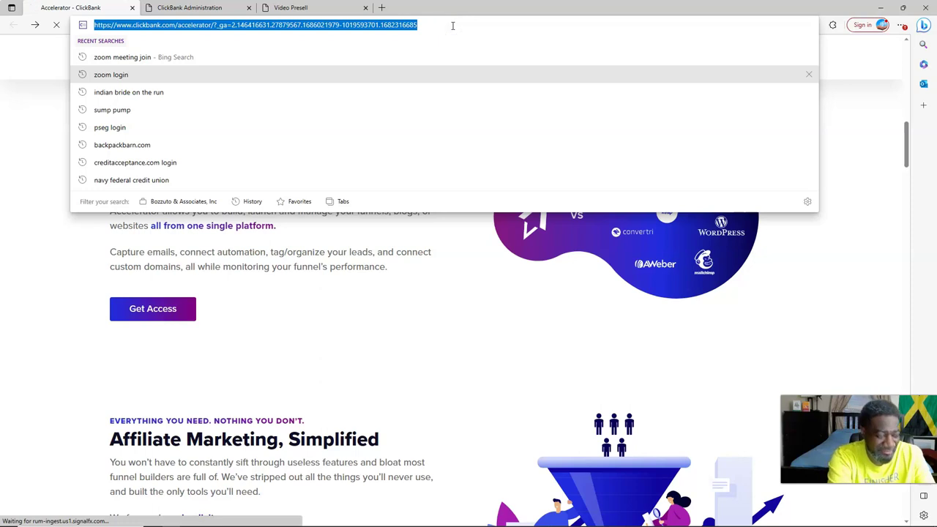
{"action": "type", "text": "cl"}
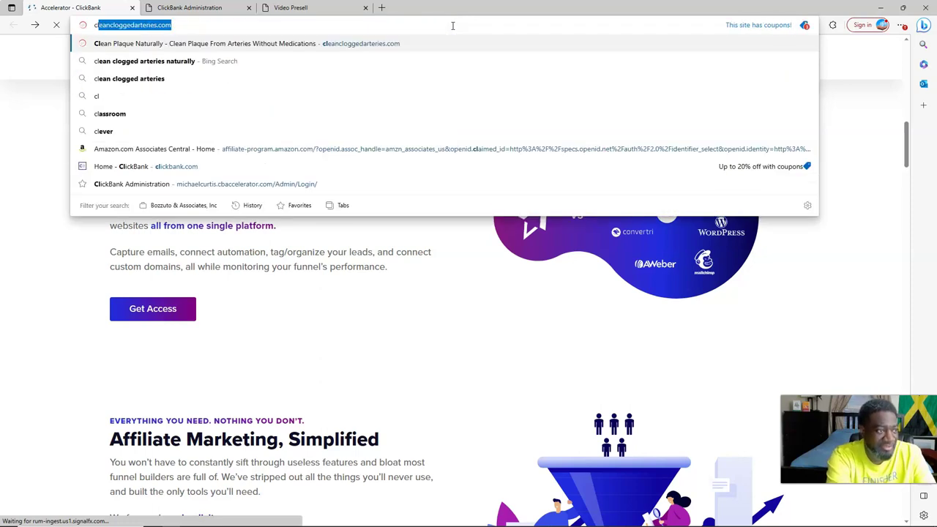
{"action": "type", "text": "ick"}
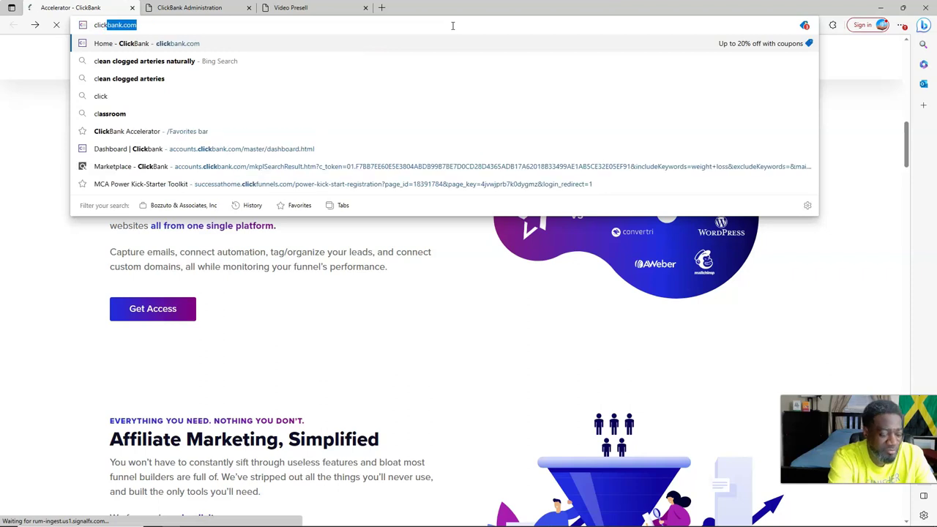
{"action": "key", "text": "Return"}
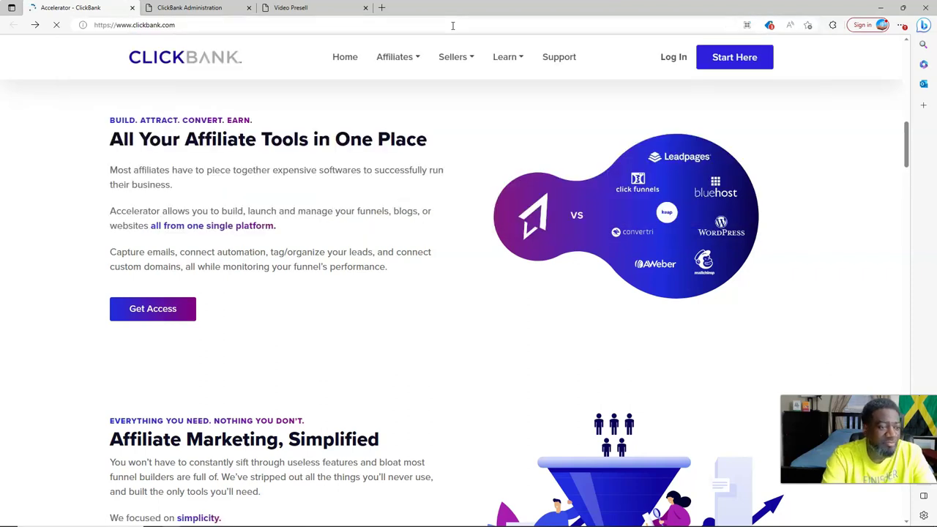
{"action": "left_click", "coordinate": [180, 353]}
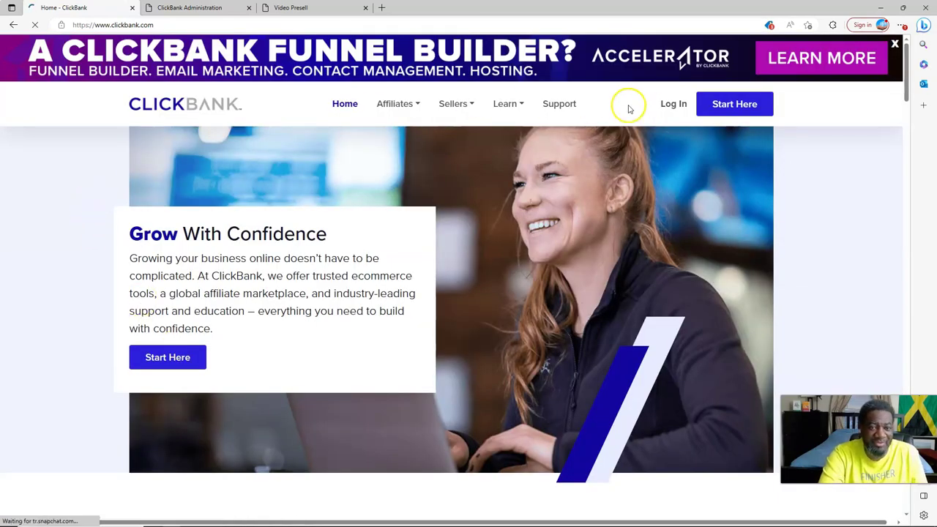
{"action": "left_click", "coordinate": [672, 107]}
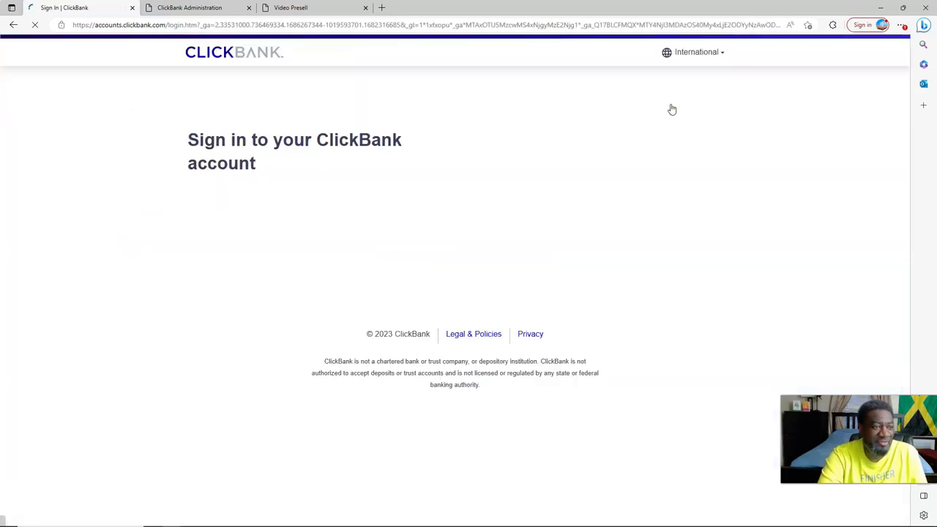
Step: Try the ClickBank sign-in again with the saved credentials and look over the sign-in page
{"action": "left_click", "coordinate": [383, 166]}
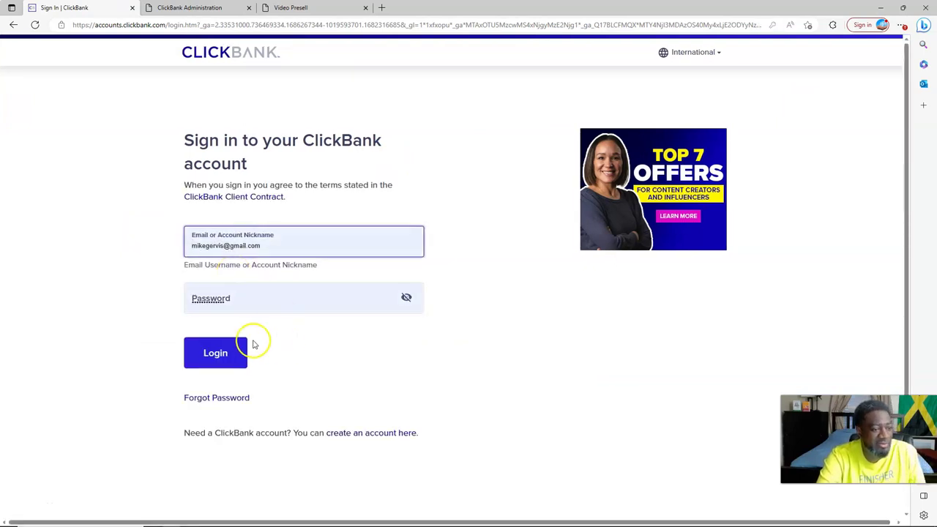
{"action": "left_click", "coordinate": [220, 355]}
{"action": "left_click", "coordinate": [315, 355]}
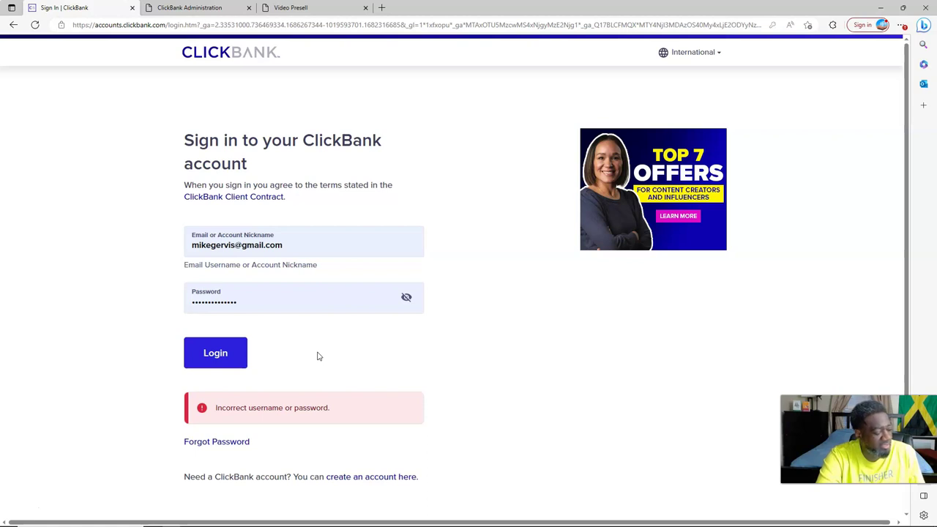
{"action": "scroll", "coordinate": [420, 345], "scroll_direction": "down", "scroll_amount": 2}
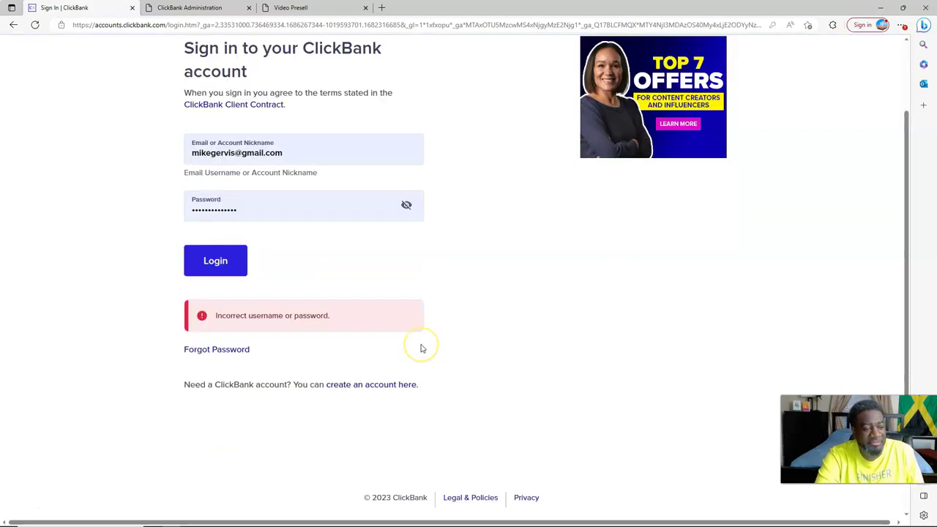
{"action": "scroll", "coordinate": [421, 350], "scroll_direction": "up", "scroll_amount": 3}
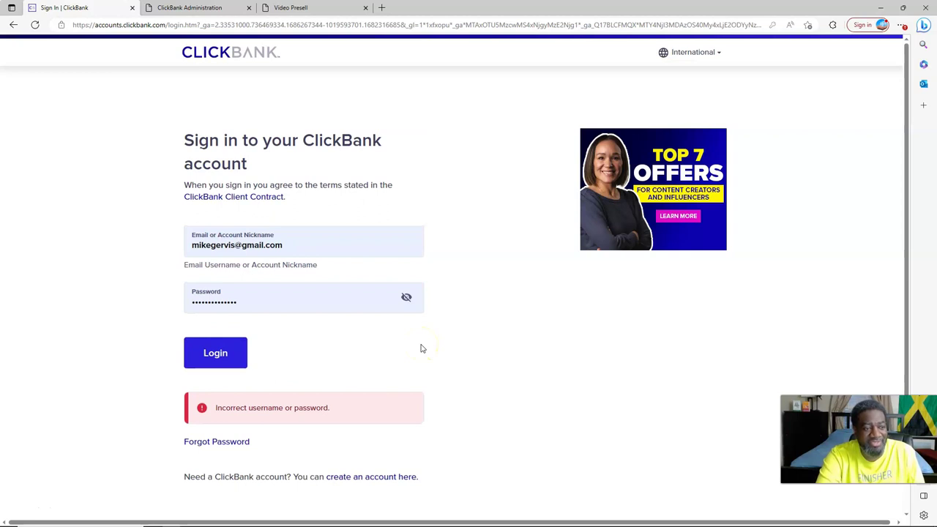
{"action": "scroll", "coordinate": [421, 348], "scroll_direction": "down", "scroll_amount": 2}
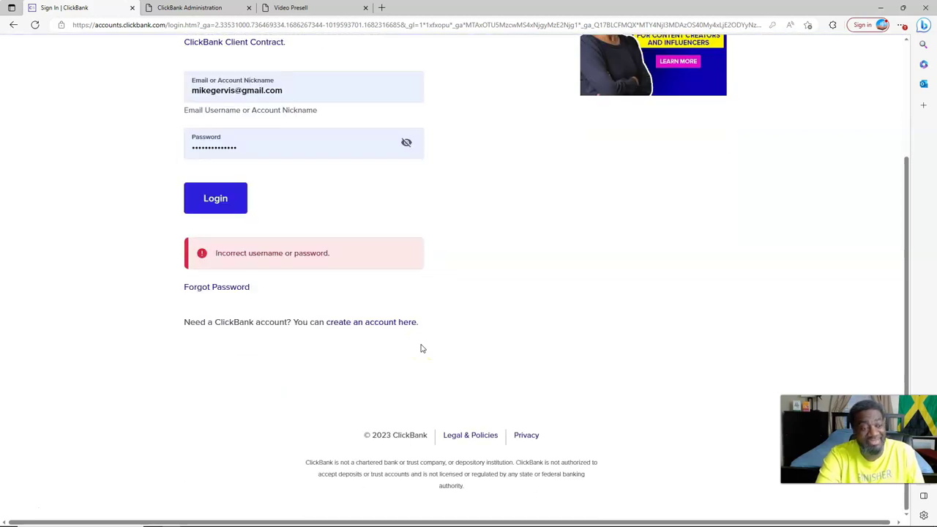
{"action": "scroll", "coordinate": [421, 348], "scroll_direction": "up", "scroll_amount": 2}
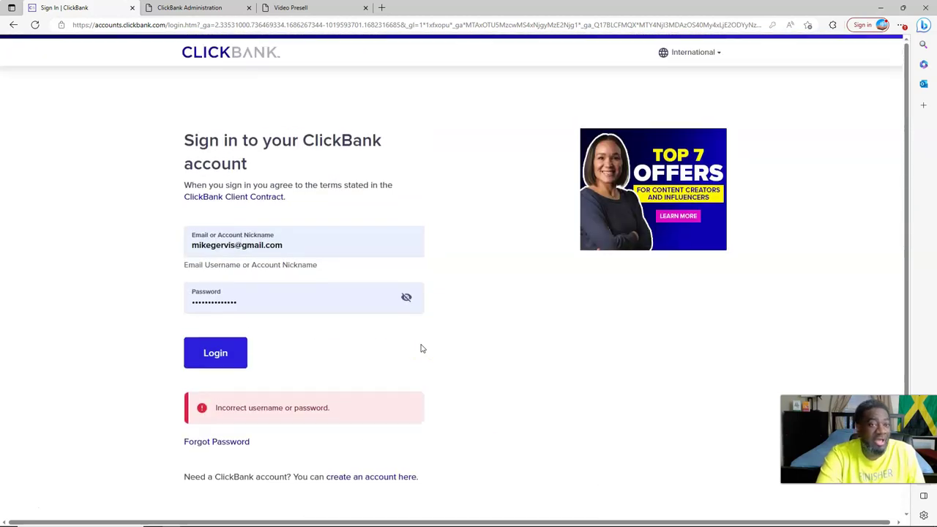
Step: Return to the Accelerator dashboard, check the account menu, compare with the ClickBank sign-in page, and review the Page Performance section
{"action": "left_click", "coordinate": [187, 7]}
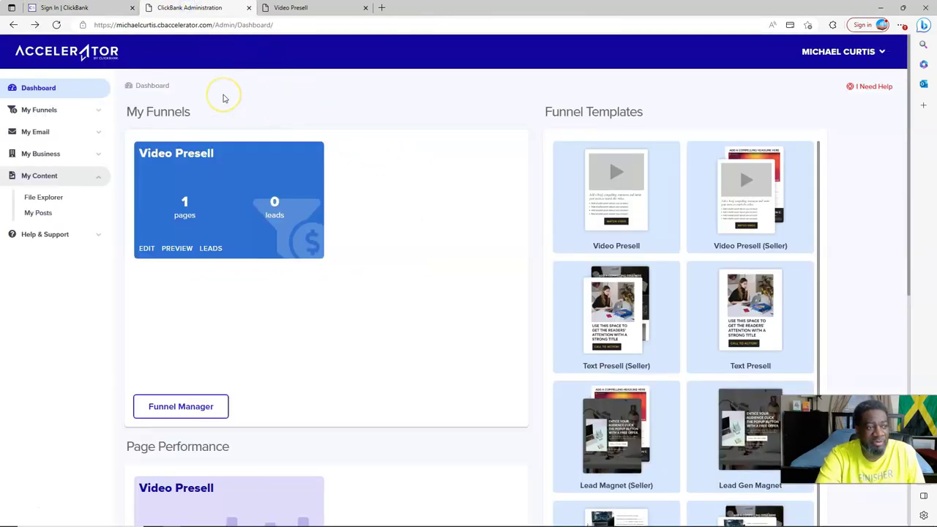
{"action": "left_click", "coordinate": [852, 54]}
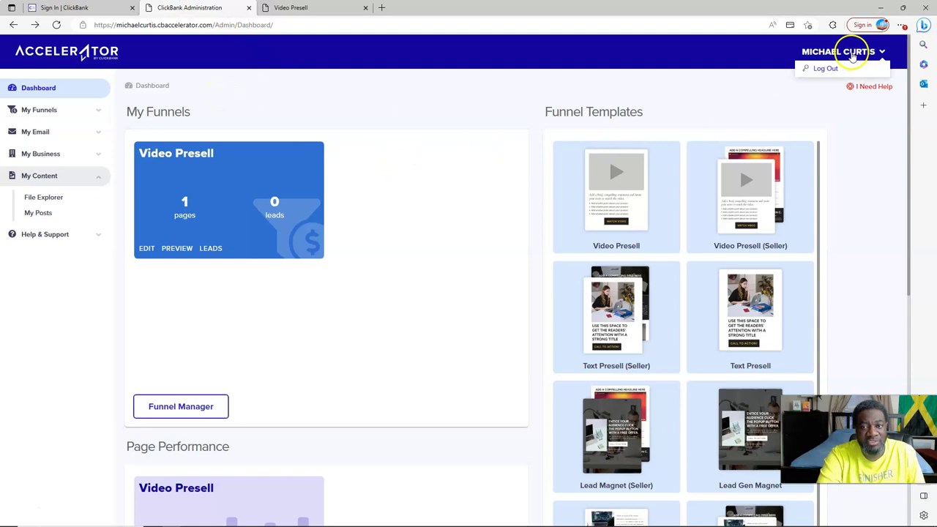
{"action": "left_click", "coordinate": [97, 7]}
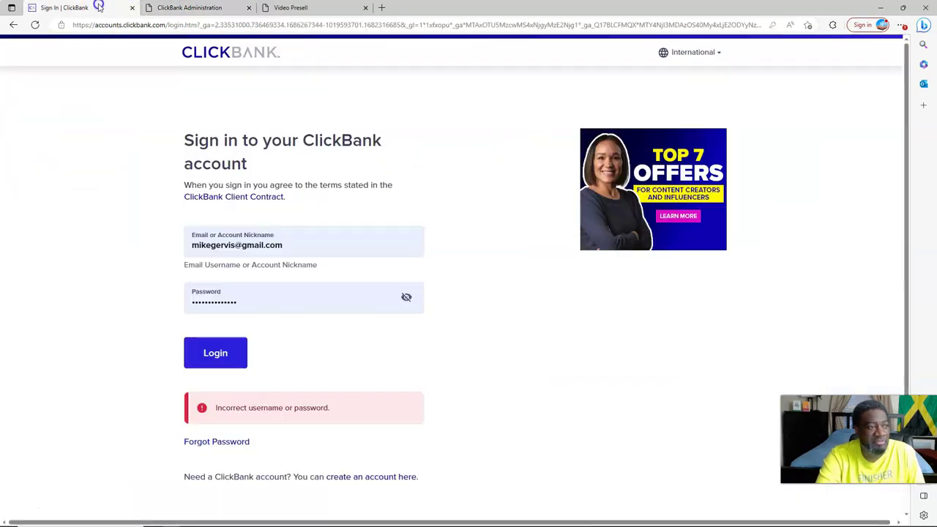
{"action": "left_click", "coordinate": [192, 9]}
{"action": "left_click", "coordinate": [192, 9]}
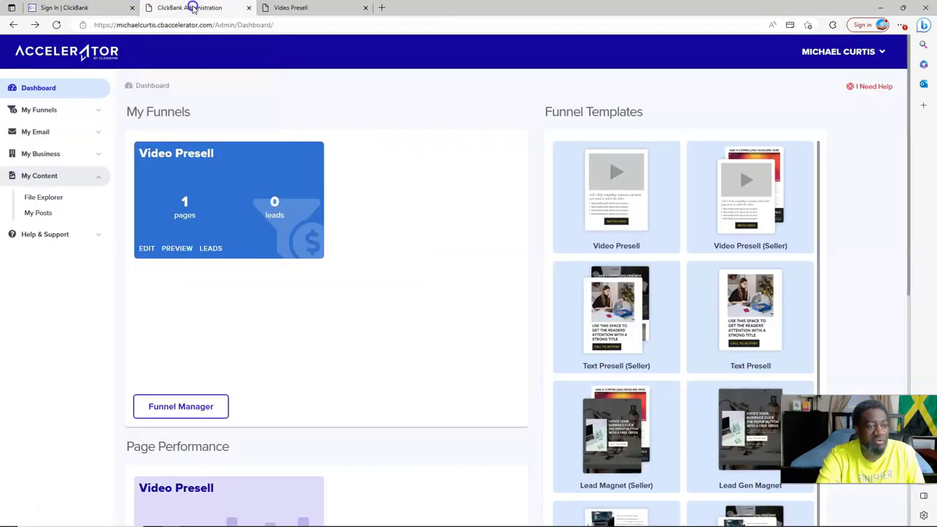
{"action": "left_click", "coordinate": [109, 8]}
{"action": "left_click", "coordinate": [190, 7]}
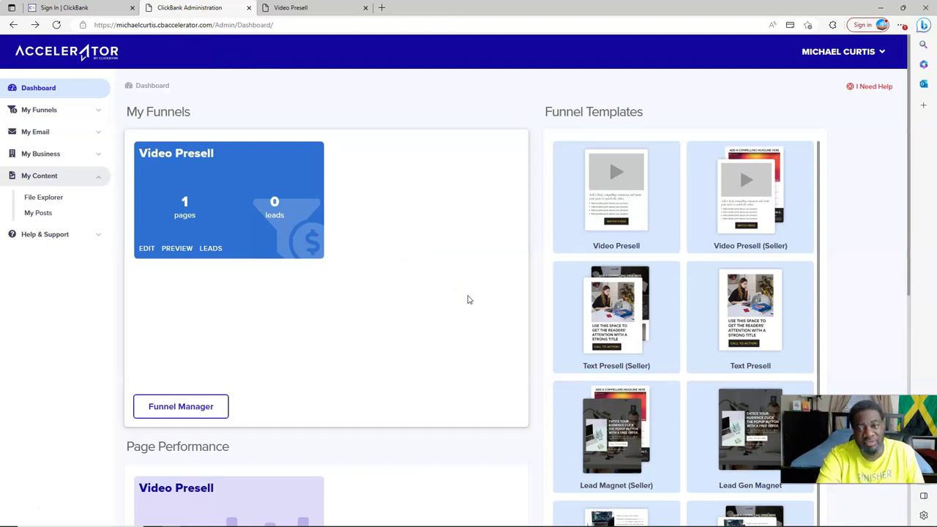
{"action": "scroll", "coordinate": [469, 300], "scroll_direction": "down", "scroll_amount": 5}
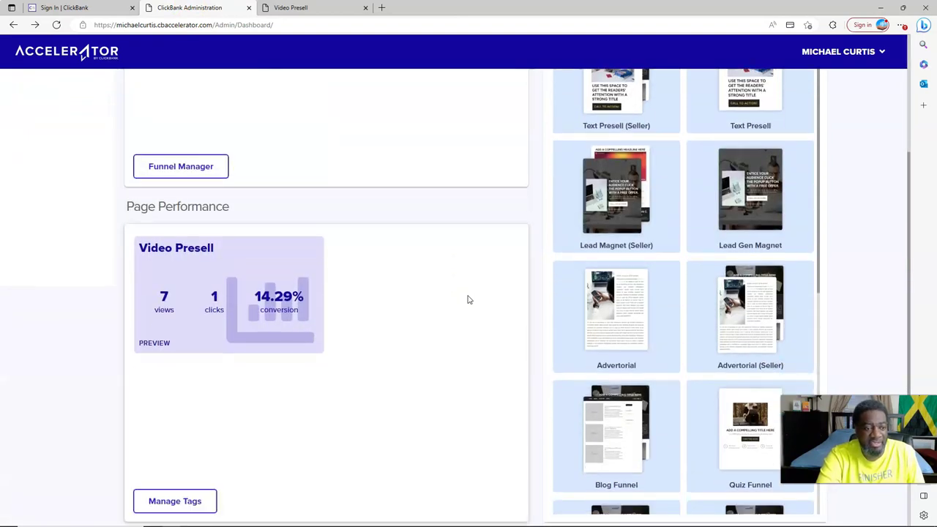
{"action": "scroll", "coordinate": [469, 299], "scroll_direction": "up", "scroll_amount": 5}
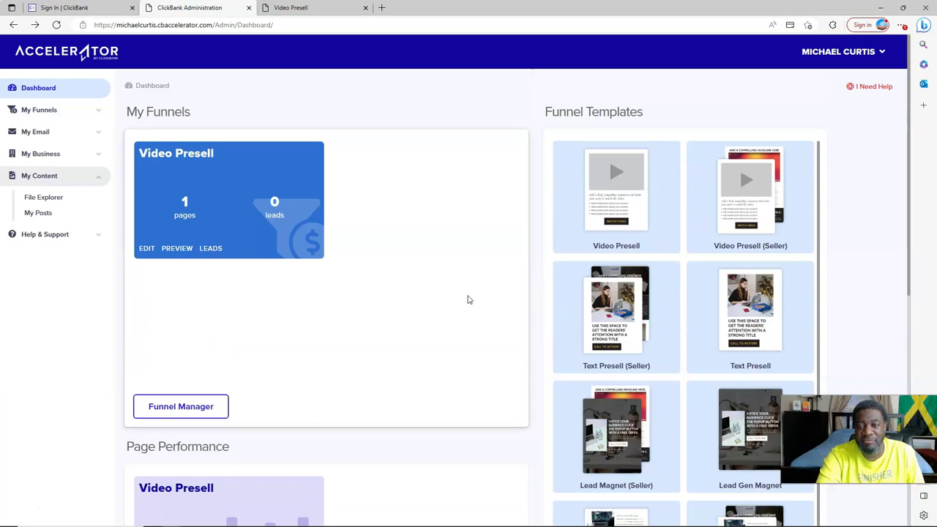